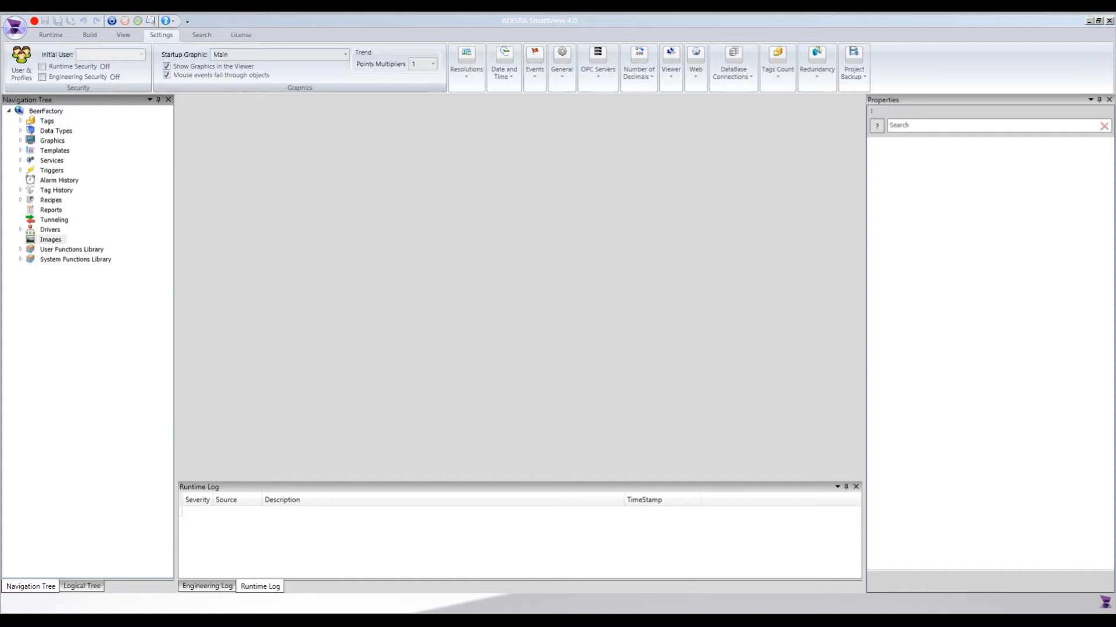
Create a new template document in the BeerFactory project.
double_click(57, 152)
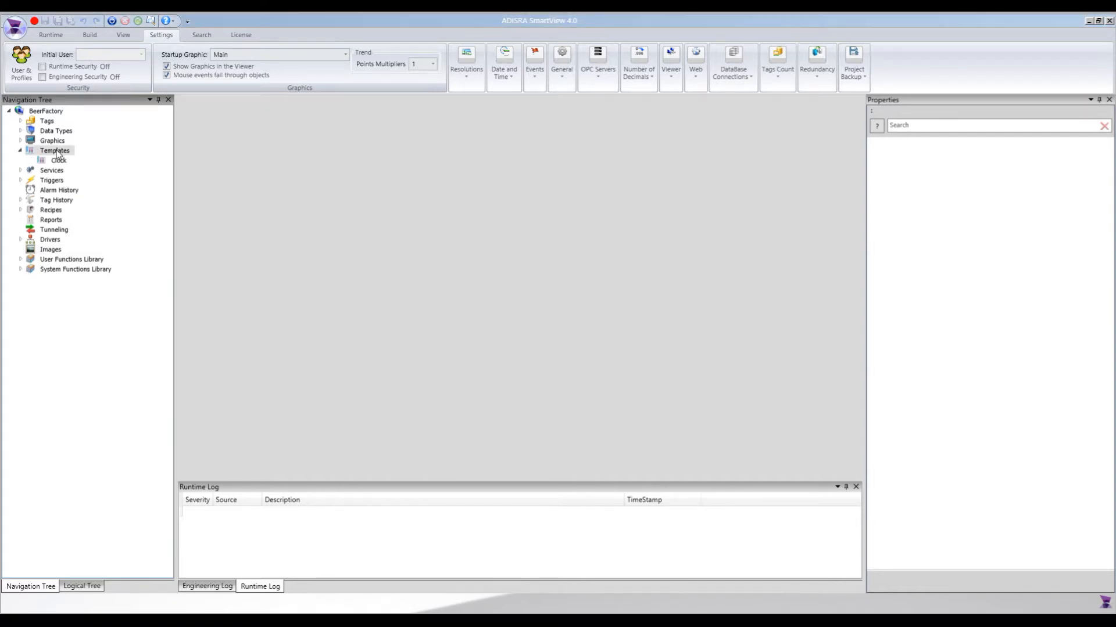
right_click(59, 153)
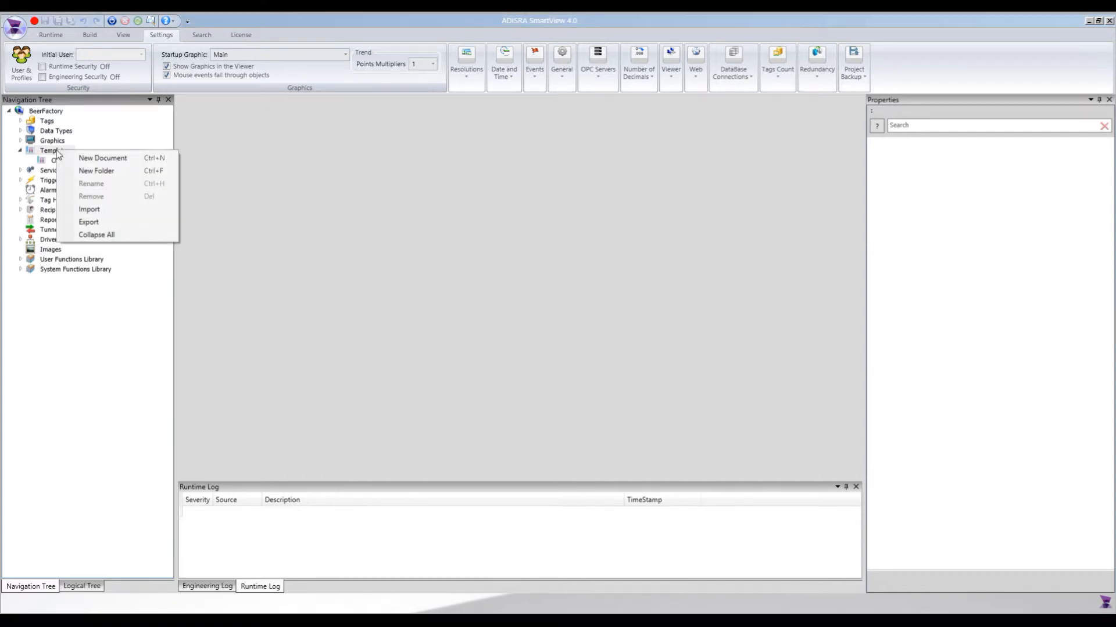
click(116, 159)
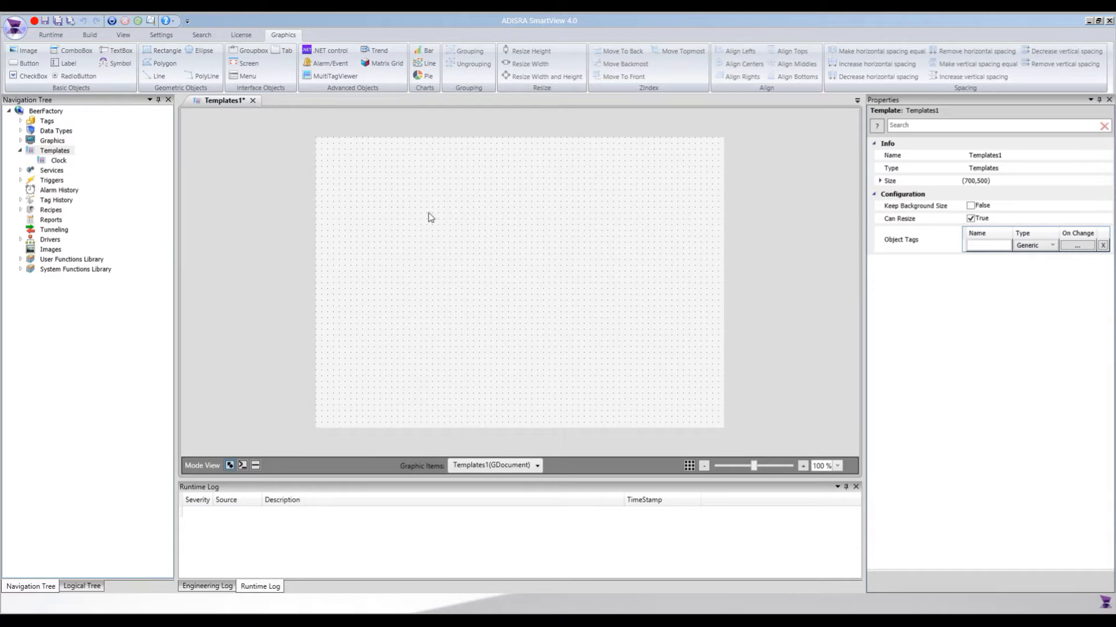
Set the new template's size to 280 wide by 155 high.
click(881, 181)
click(959, 198)
text(280)
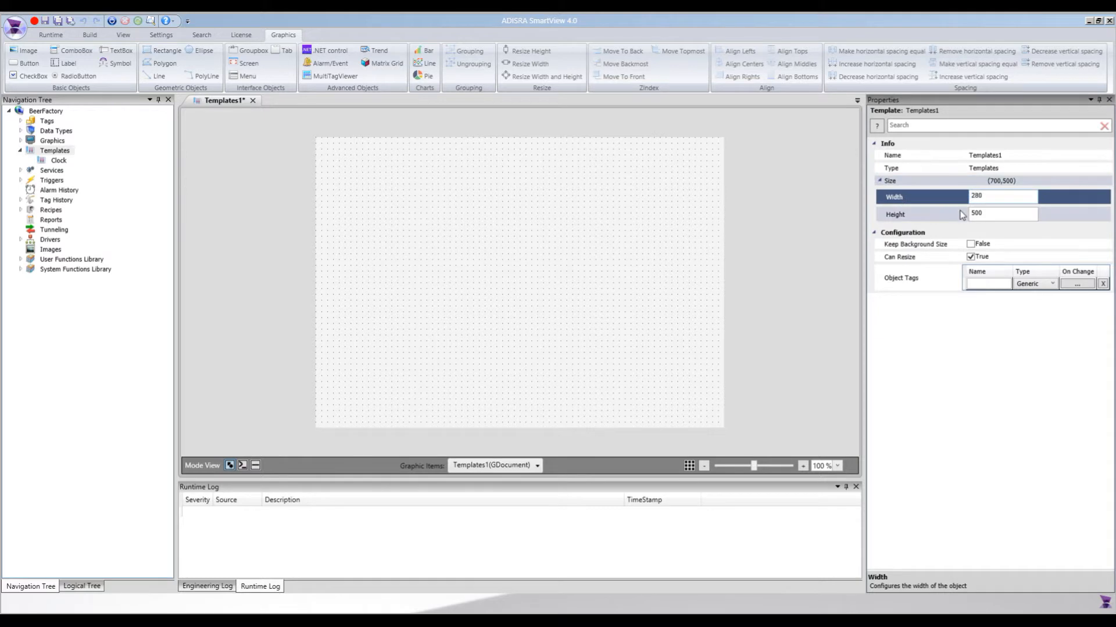
key(Tab)
text(155)
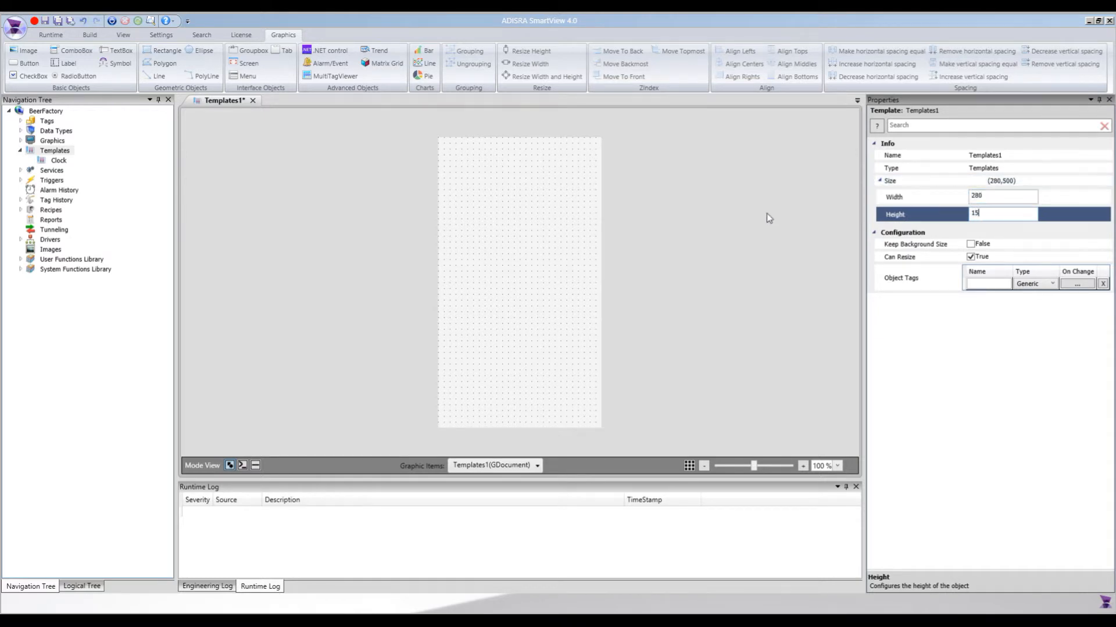
key(Return)
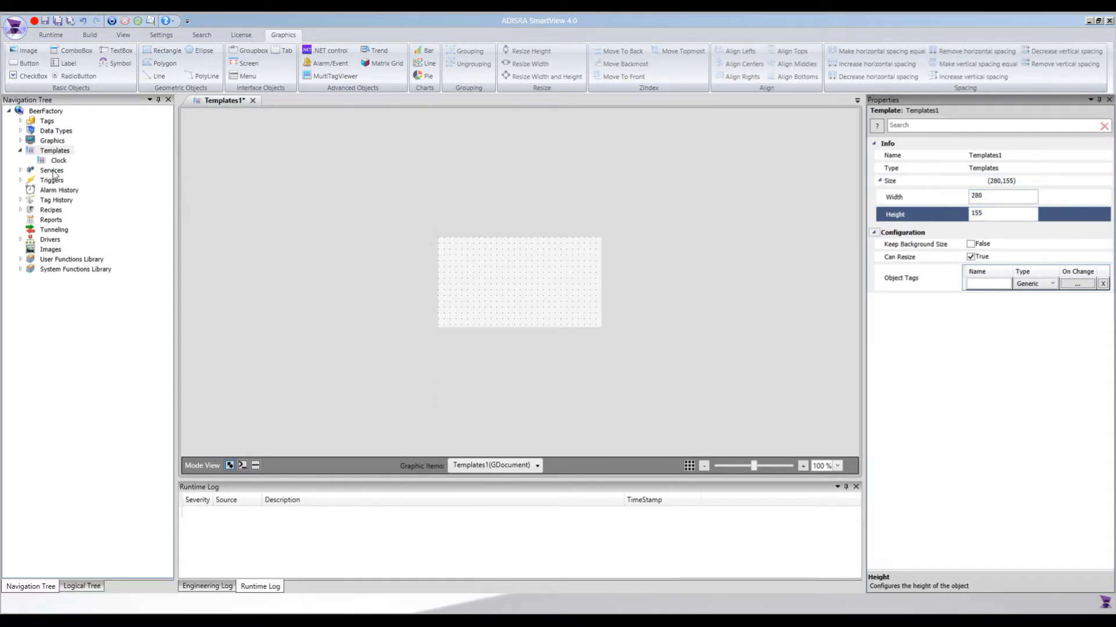
Add an image object about 241 by 80 to the template, using the semicircle gauge picture as its source, and roughly centre it.
click(25, 52)
drag(444, 241, 586, 290)
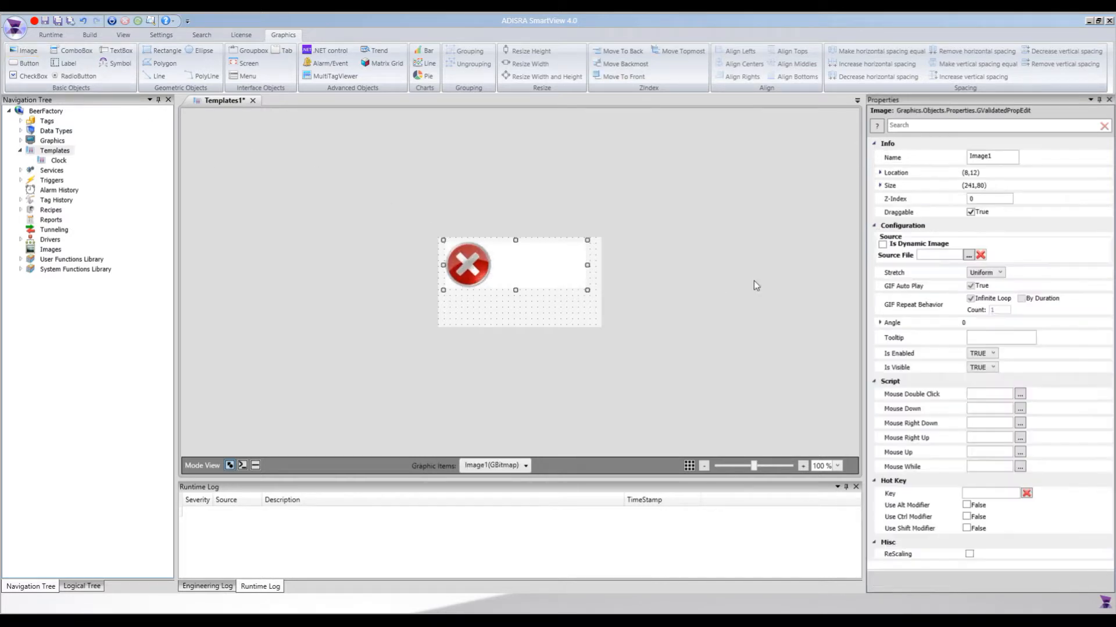
click(968, 256)
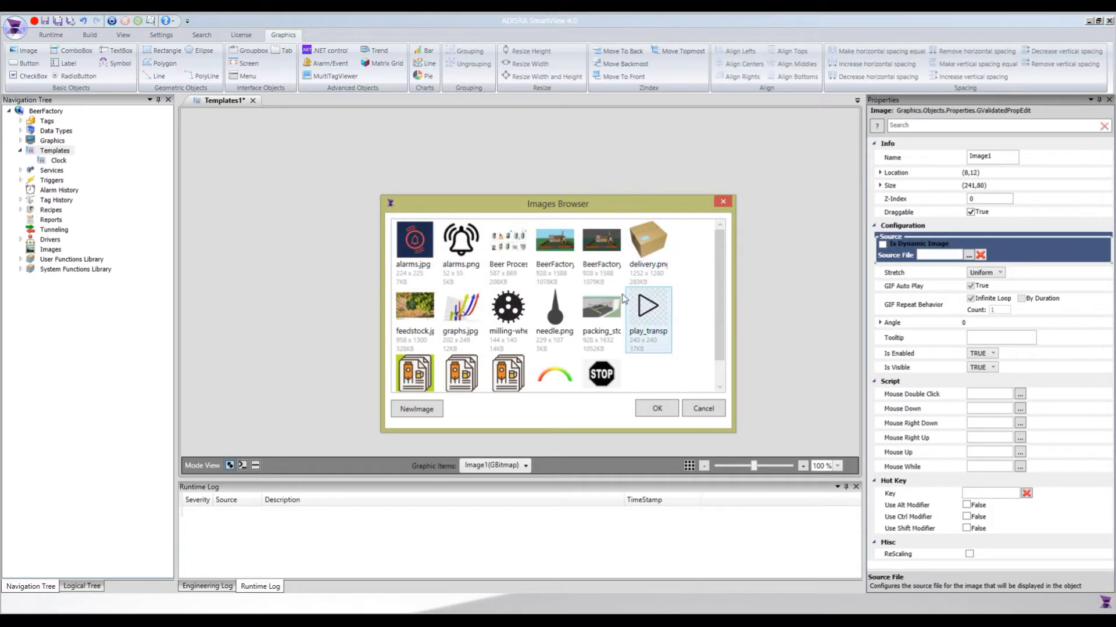
click(556, 376)
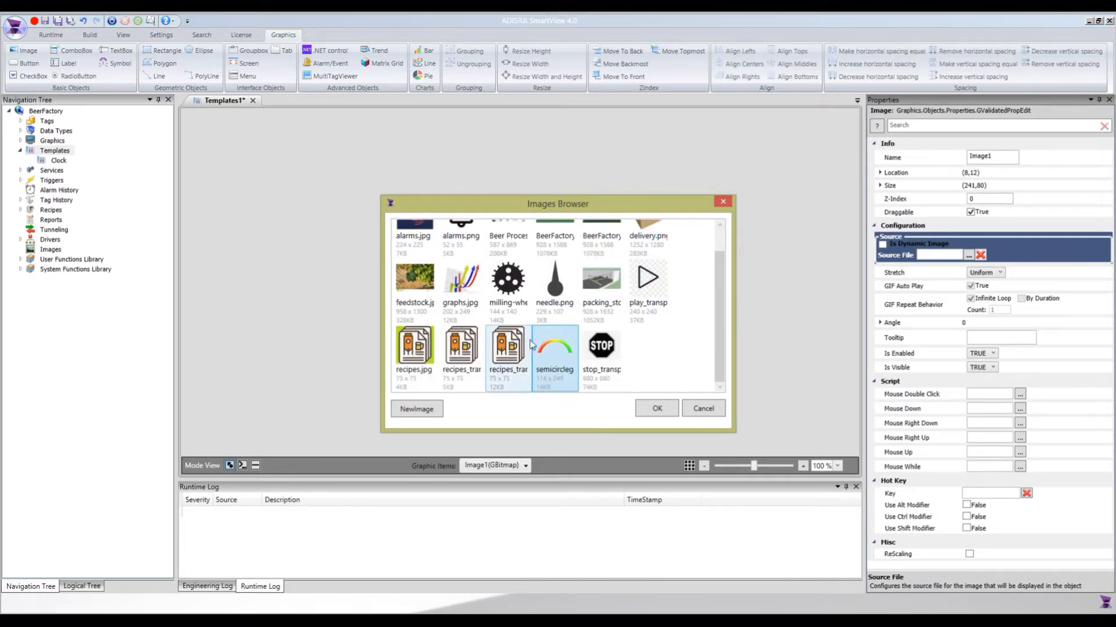
click(668, 411)
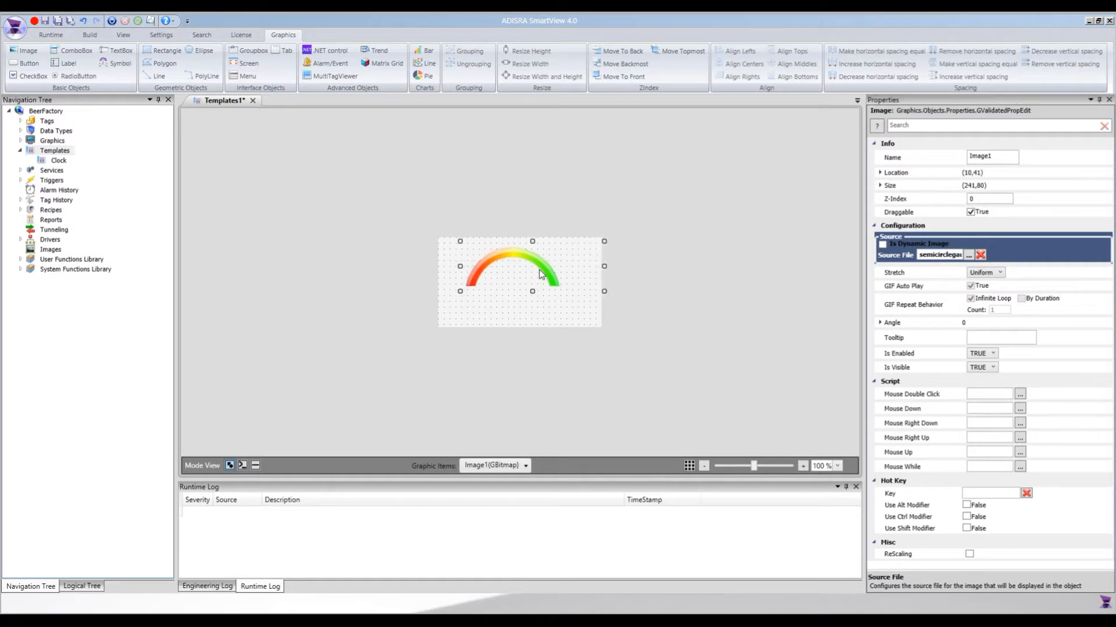
click(611, 271)
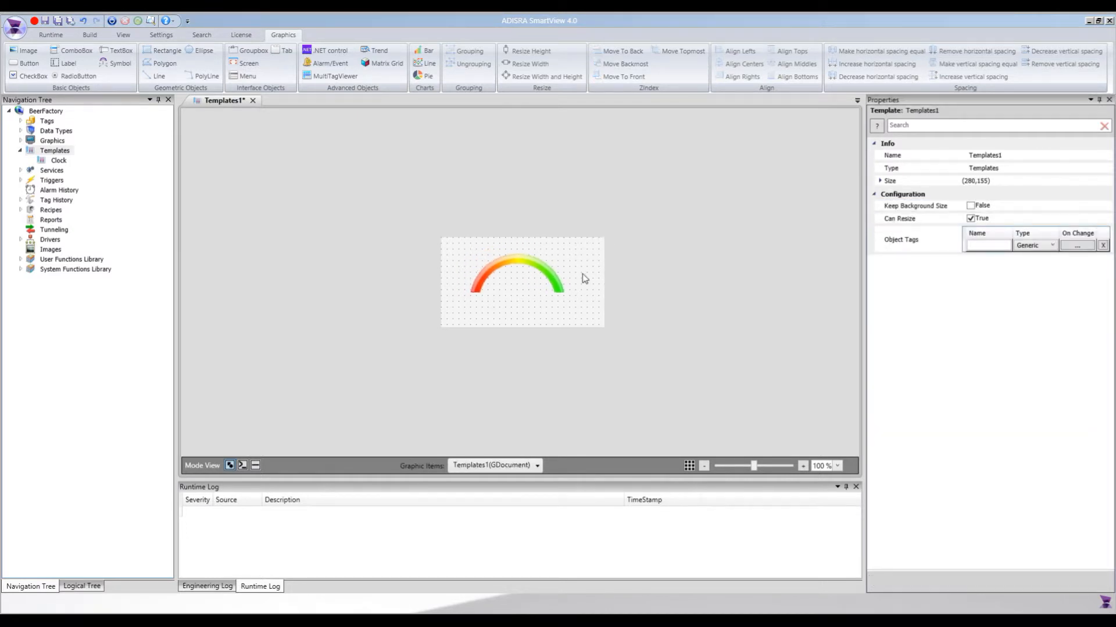
Add a small image object using needle.png and place it at the centre of the gauge arc's base.
click(17, 56)
drag(507, 287, 537, 312)
click(968, 255)
click(552, 318)
click(655, 408)
drag(517, 303, 525, 293)
click(529, 291)
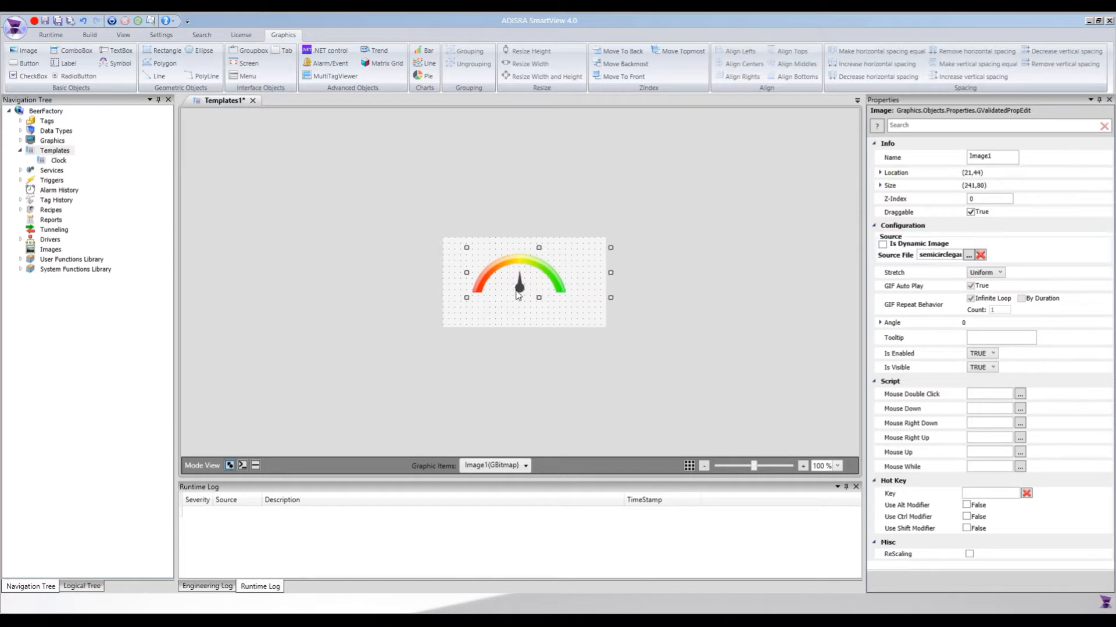
Select the needle and gauge arc images together and shift them slightly lower in the template.
ctrl+click(522, 291)
drag(524, 283, 528, 287)
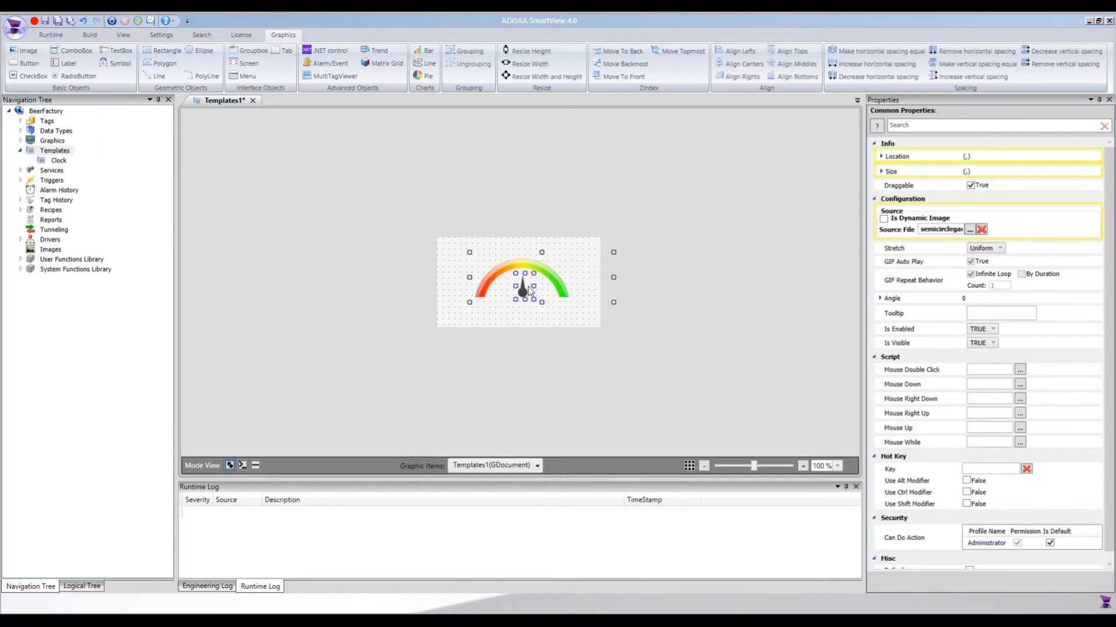
click(541, 317)
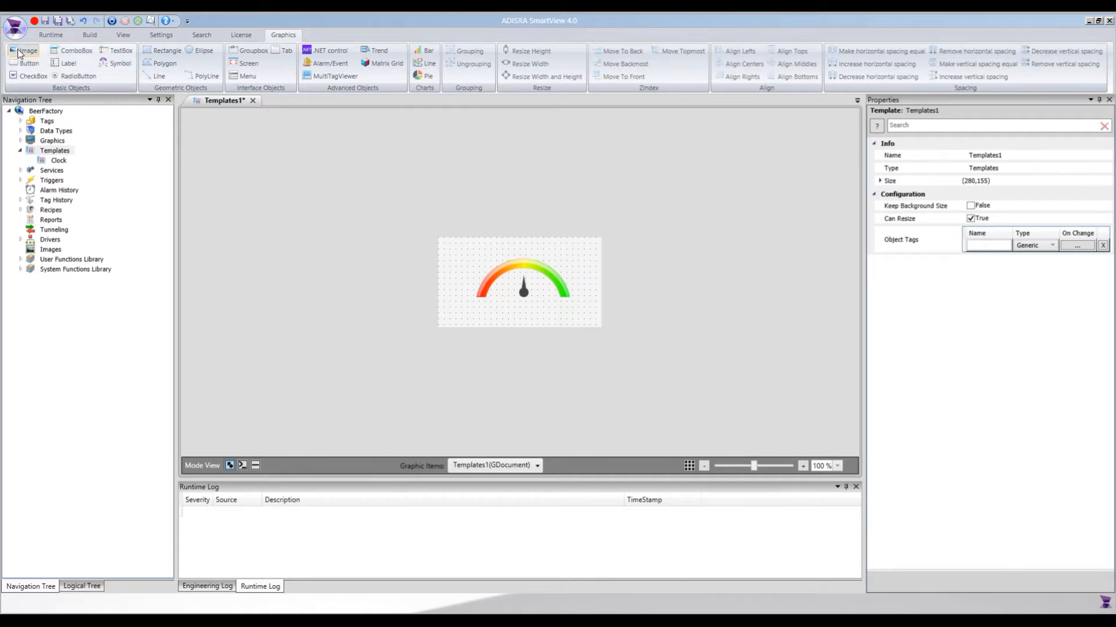
Draw a label about 264 by 39 across the template's upper edge, above the gauge arc.
click(66, 64)
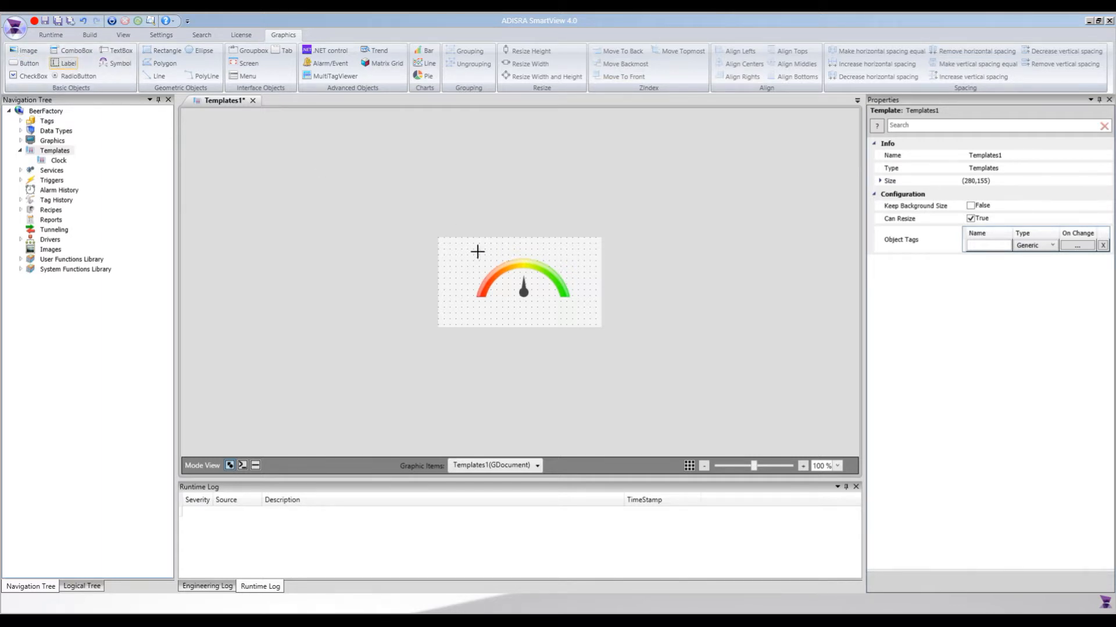
click(441, 240)
drag(594, 260, 596, 260)
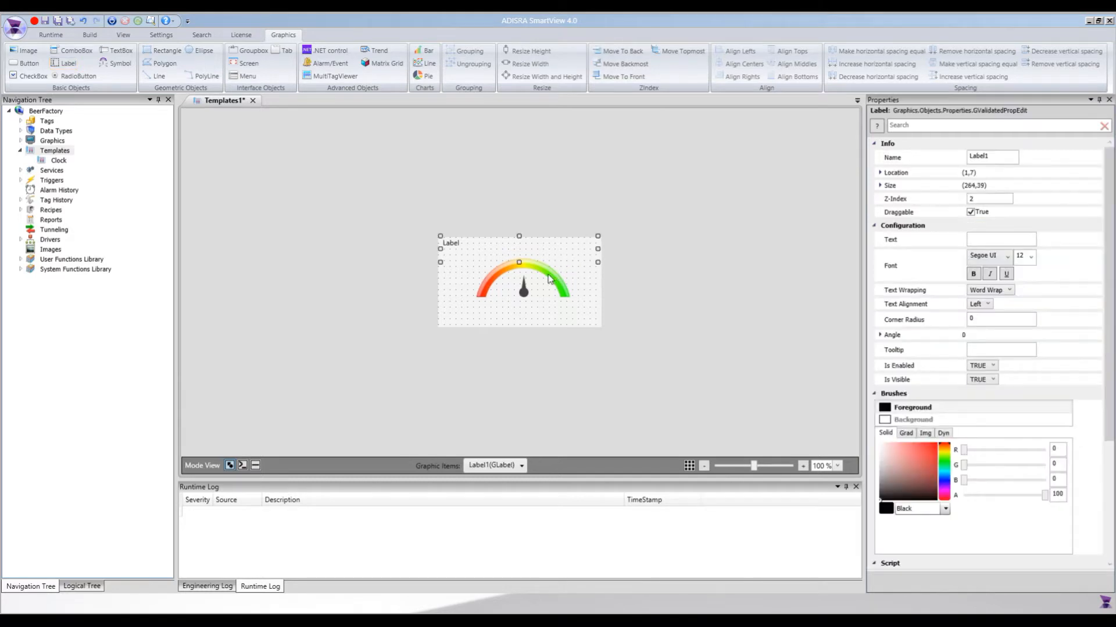
Centre the upper label's text and set its font size to 22.
click(988, 304)
click(979, 329)
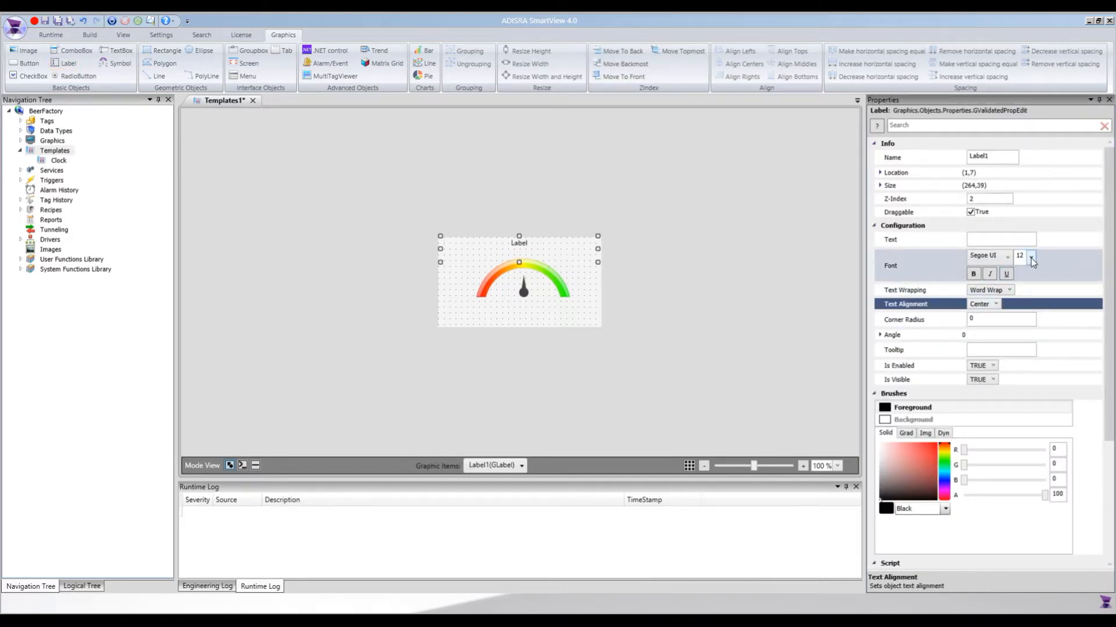
click(1031, 259)
click(1026, 357)
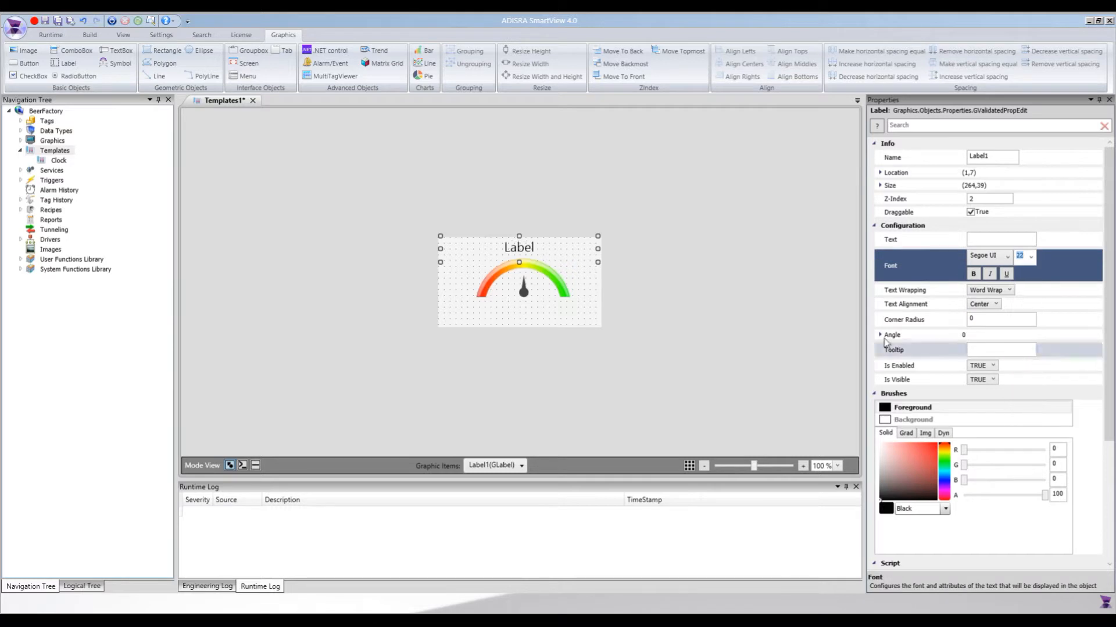
click(557, 313)
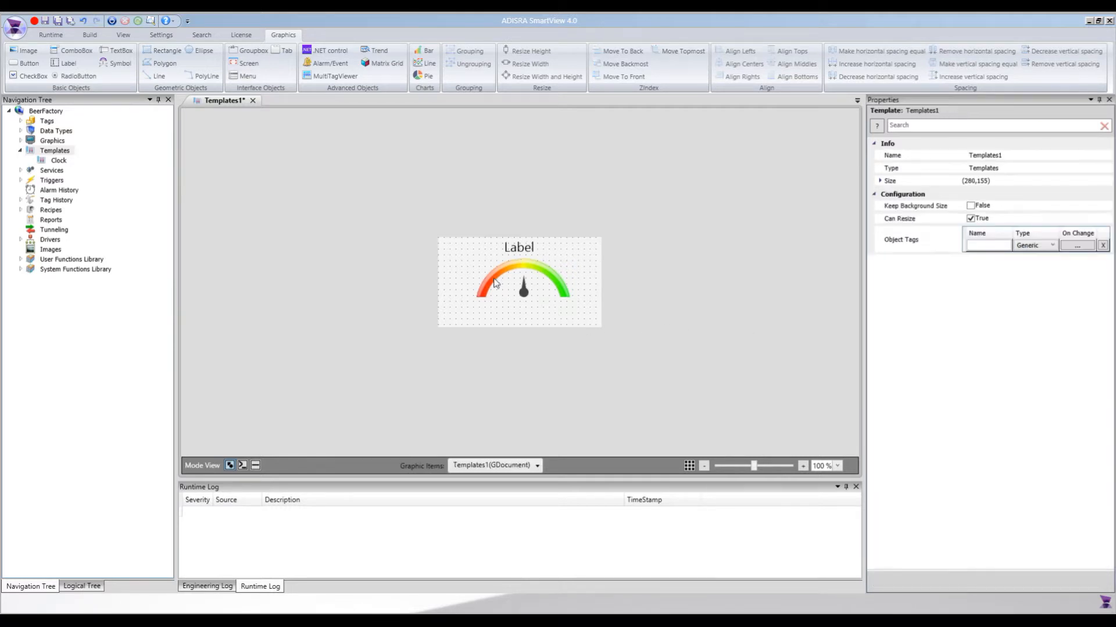
Add a small label about 46 by 16 beneath the red end of the gauge arc.
click(523, 248)
click(66, 64)
click(462, 300)
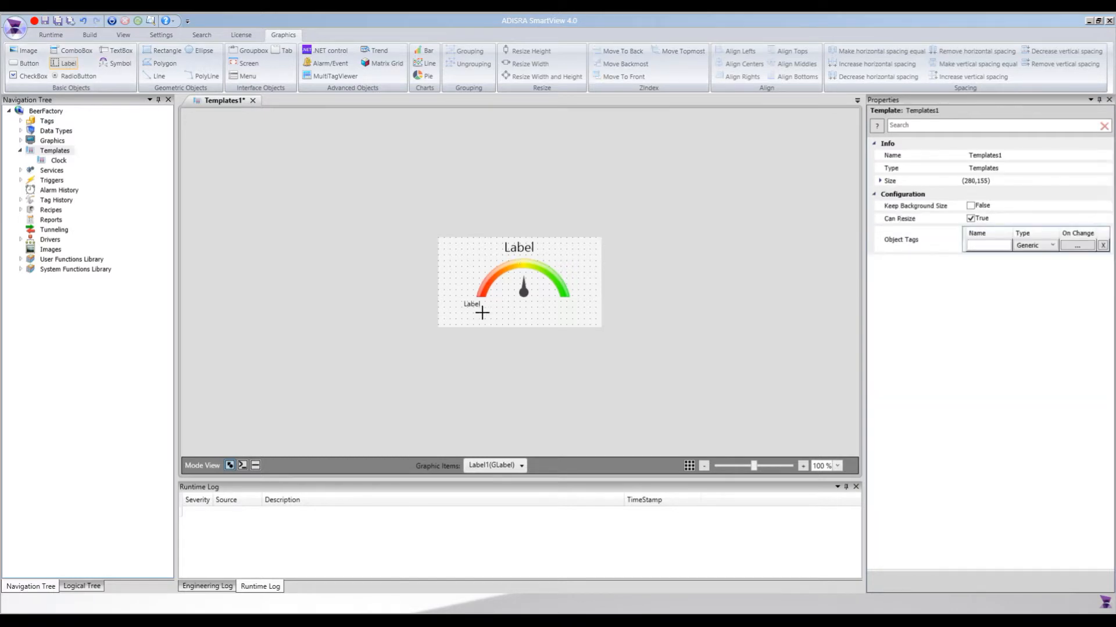
click(464, 303)
drag(476, 297, 480, 299)
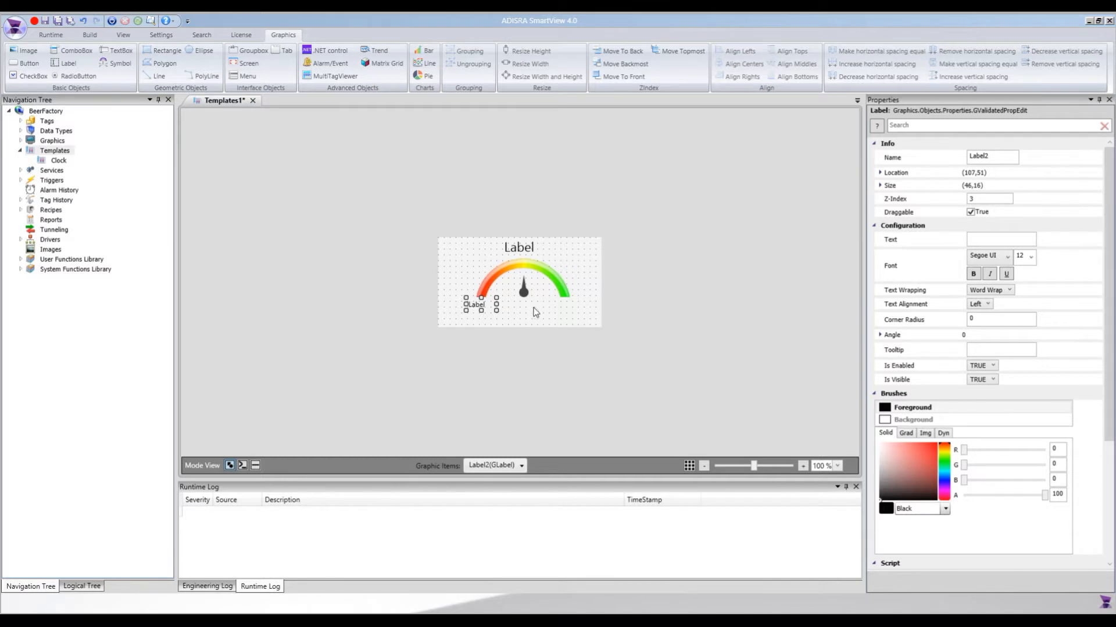
Duplicate the small label and place the copy beneath the green end of the gauge arc.
key(ctrl+c)
key(ctrl+v)
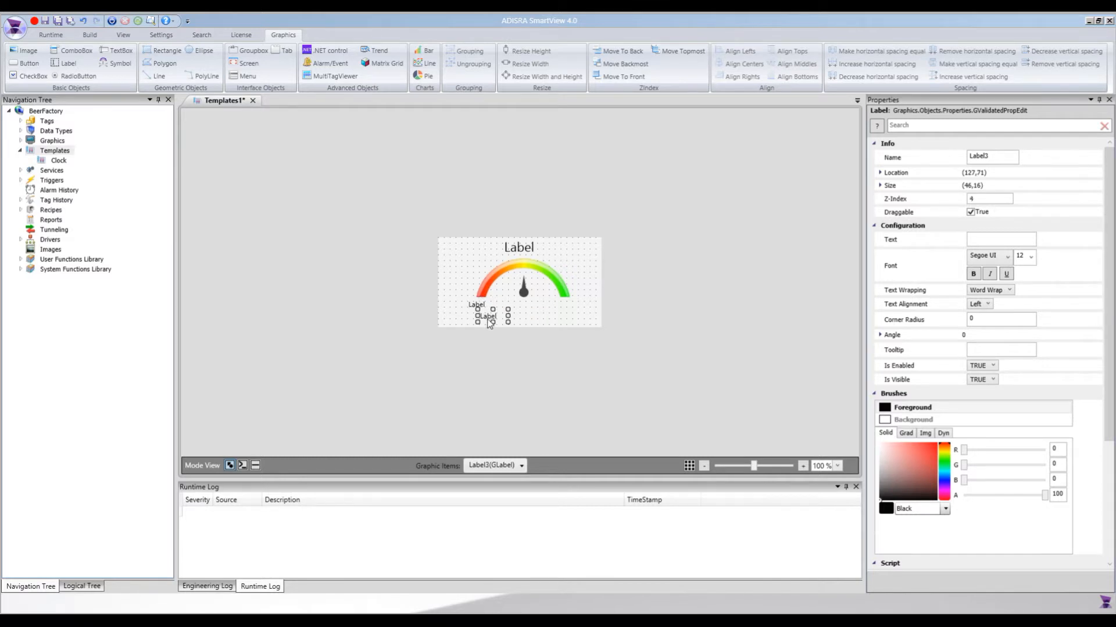
key(Up)
key(Up)
key(Right)
key(Right)
key(Right)
key(Right)
key(Right)
key(Right)
key(Right)
key(Right)
key(Right)
key(Right)
key(Right)
key(Right)
key(Right)
key(Right)
key(Left)
key(Right)
key(Right)
key(Right)
key(Right)
key(Right)
key(Right)
key(Right)
key(Right)
Paste another copy of the small label and position it below the needle.
key(ctrl+v)
key(Left)
key(Left)
key(Left)
key(Left)
key(Left)
key(Left)
key(Left)
key(Left)
key(Left)
key(Left)
key(Left)
key(Left)
key(Left)
key(Left)
key(Left)
key(Left)
key(Left)
key(Left)
key(Left)
key(Up)
key(Up)
key(Up)
key(Up)
key(Right)
key(Right)
key(Right)
key(Right)
Set the label below the needle to font size 22, enlarge it to about 57 by 29, and centre it under the needle.
click(1030, 257)
click(1030, 256)
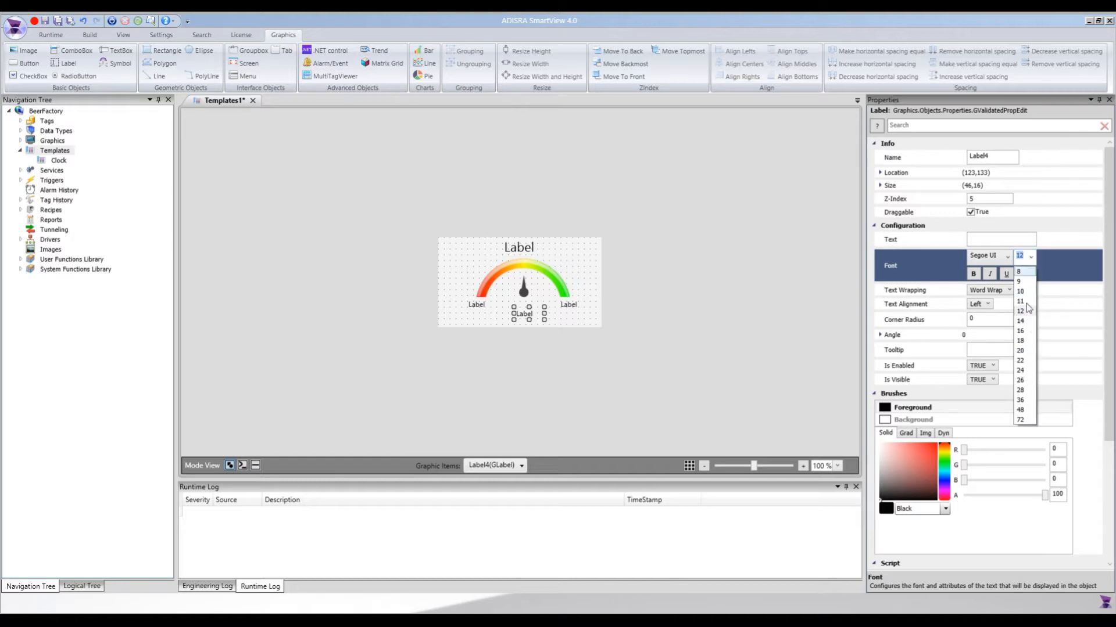
click(1019, 360)
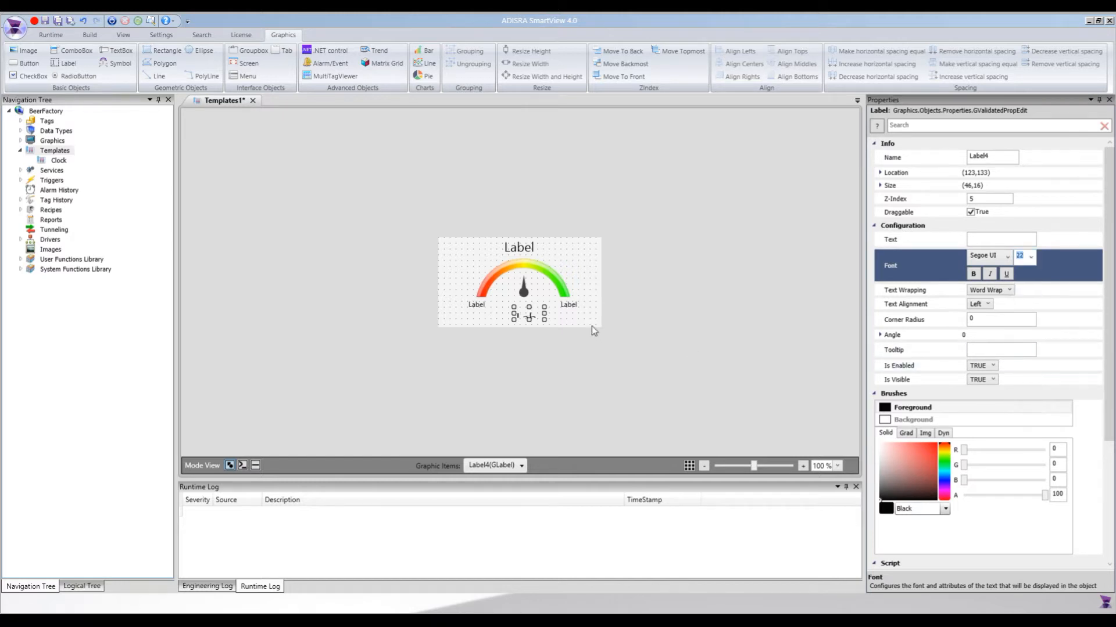
click(529, 307)
drag(529, 303, 507, 310)
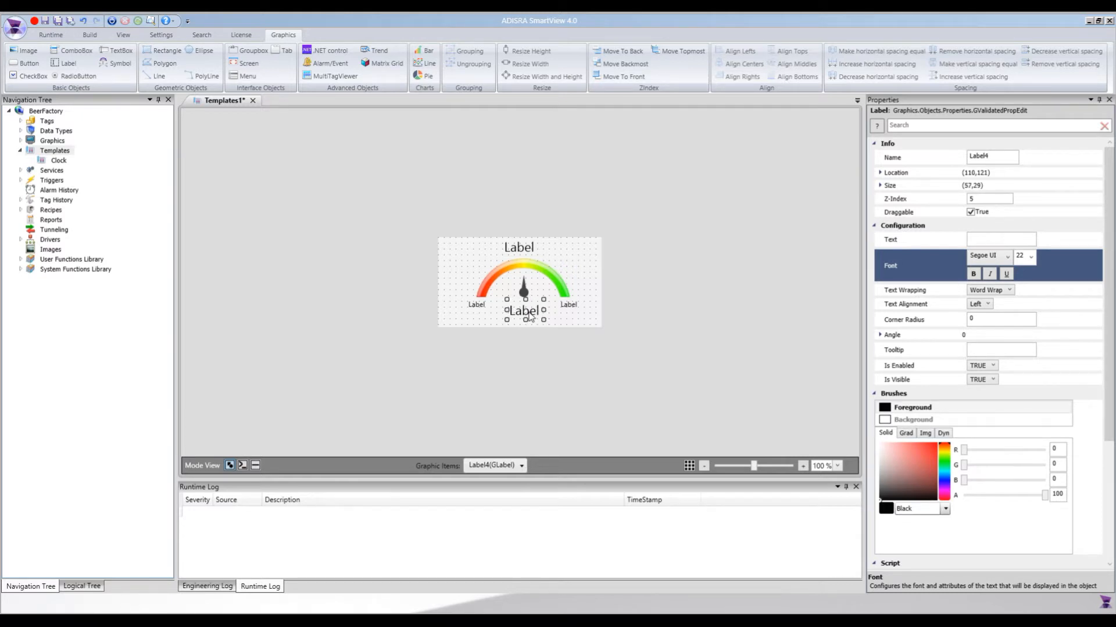
drag(530, 316, 529, 315)
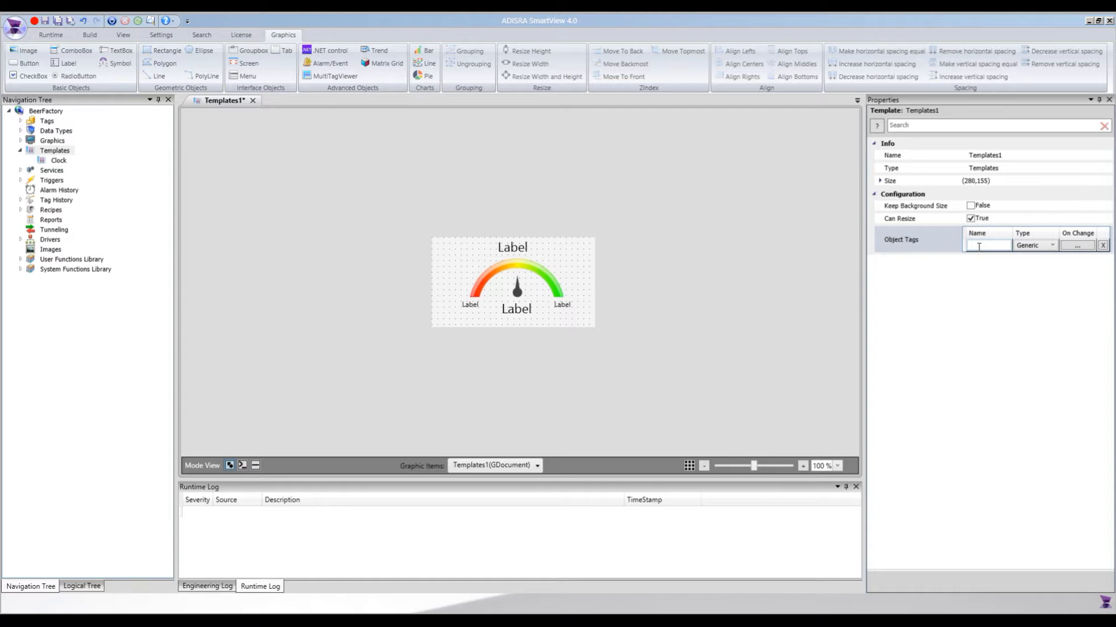
Add an object tag named sTitle of type String to the template.
click(979, 247)
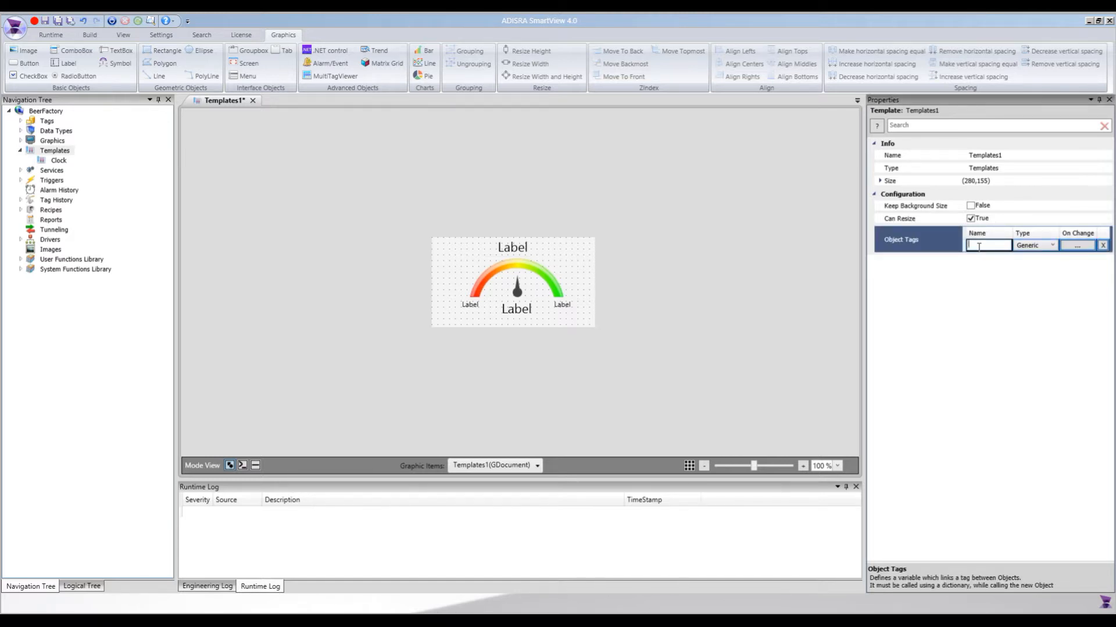
text(sTitle)
click(1032, 245)
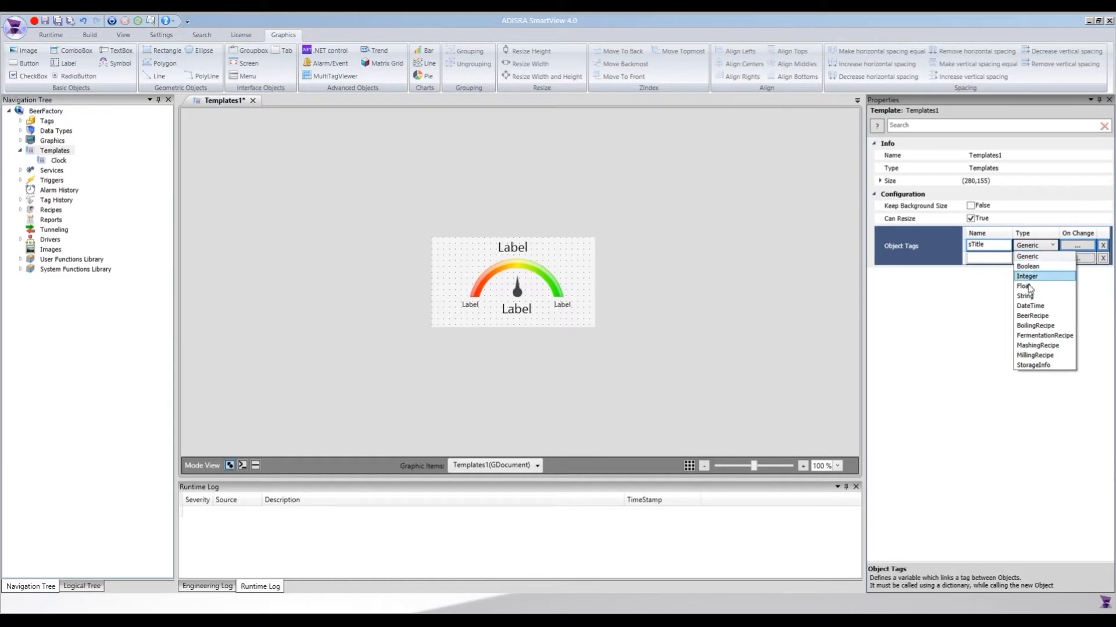
click(1031, 297)
Add a second object tag named fValue of type Float to the template.
click(988, 257)
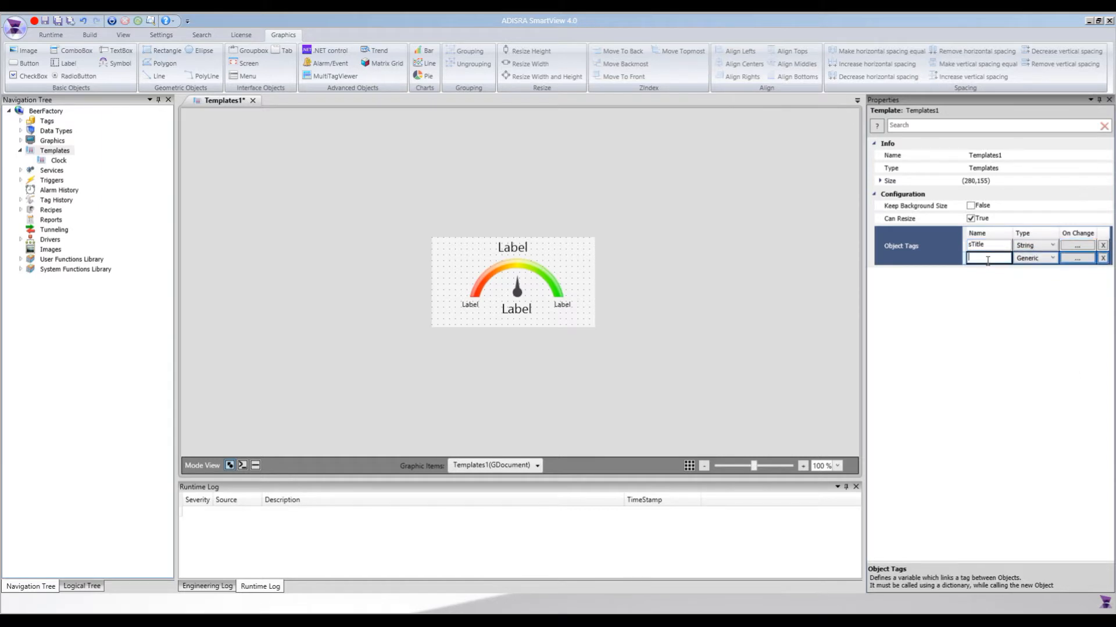
text(fValue)
click(1035, 258)
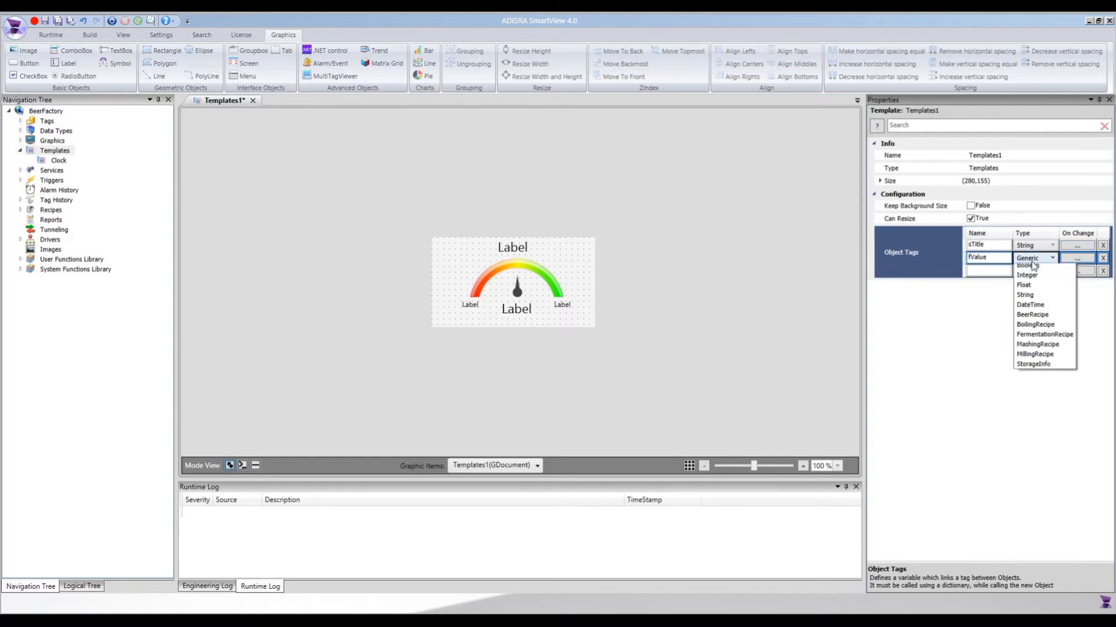
click(1030, 299)
Add a third object tag named sUnit of type String to the template.
click(984, 269)
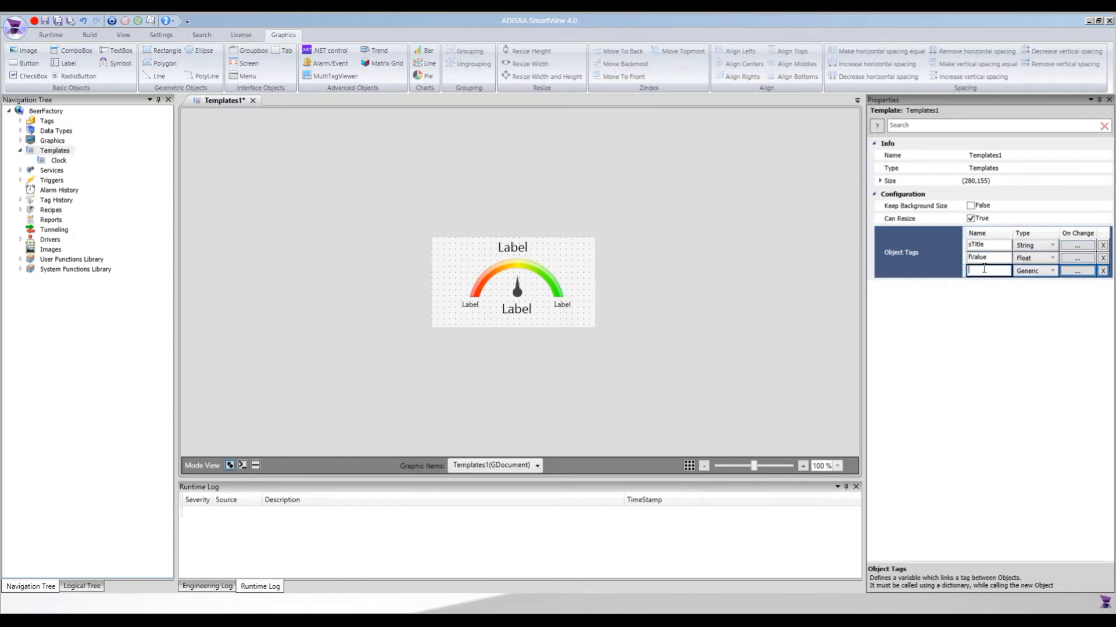
text(sUnit)
click(1040, 270)
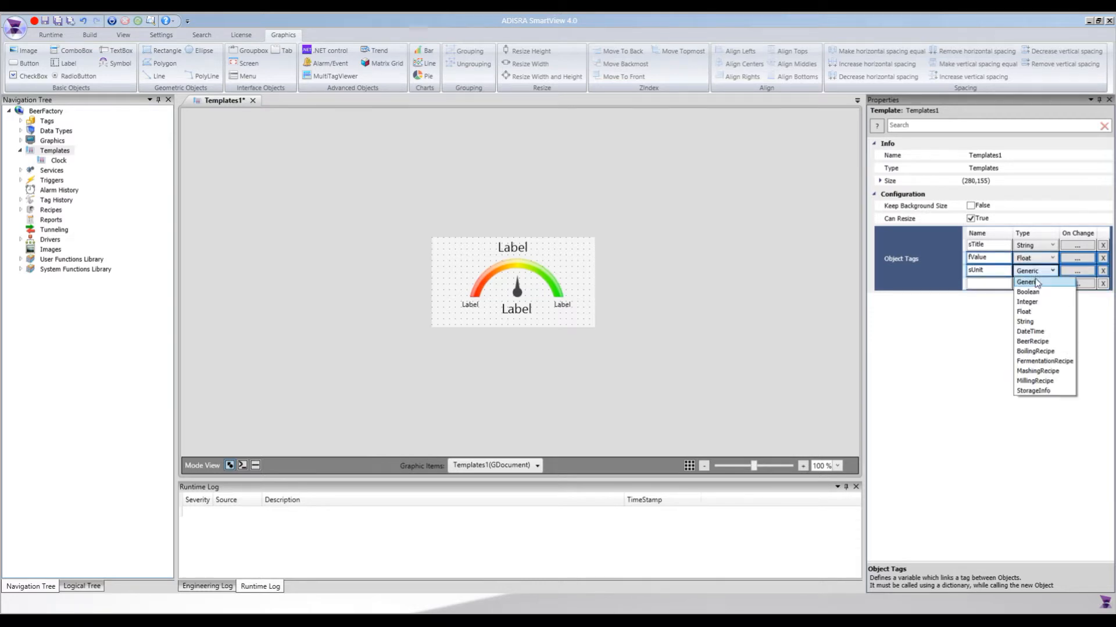
click(1023, 321)
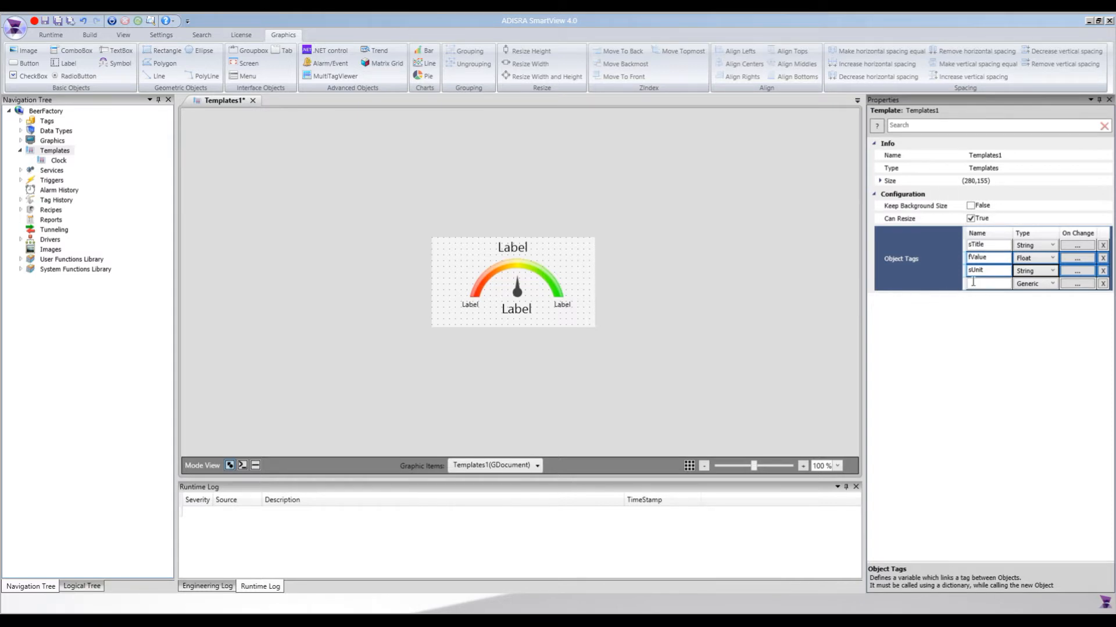
Link the text of the title label above the gauge arc to the object tag #sTitle.
click(513, 253)
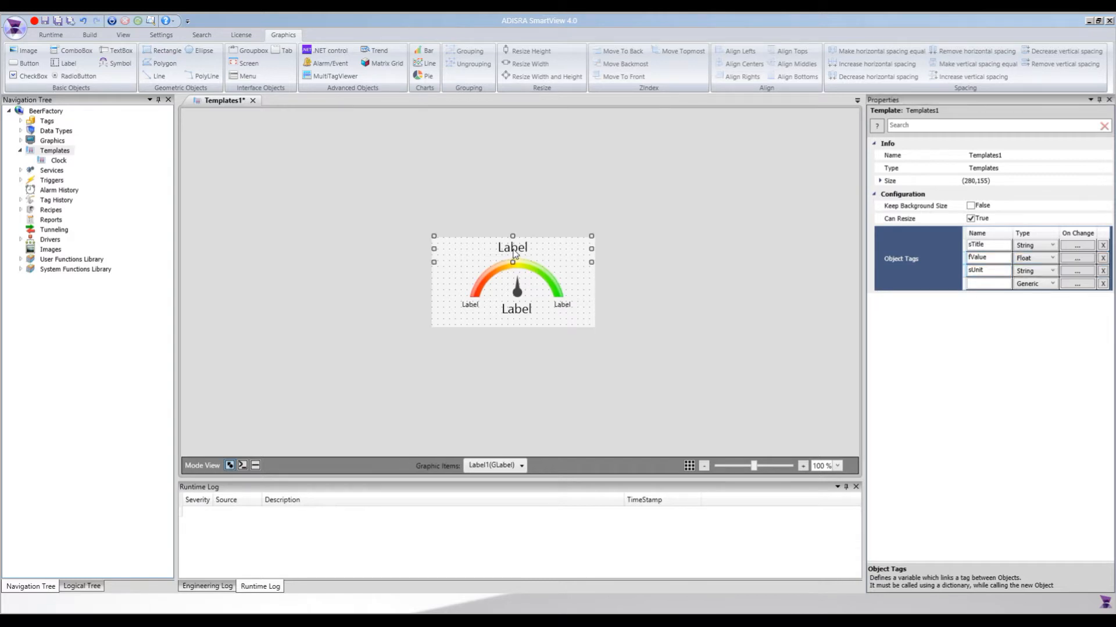
click(987, 239)
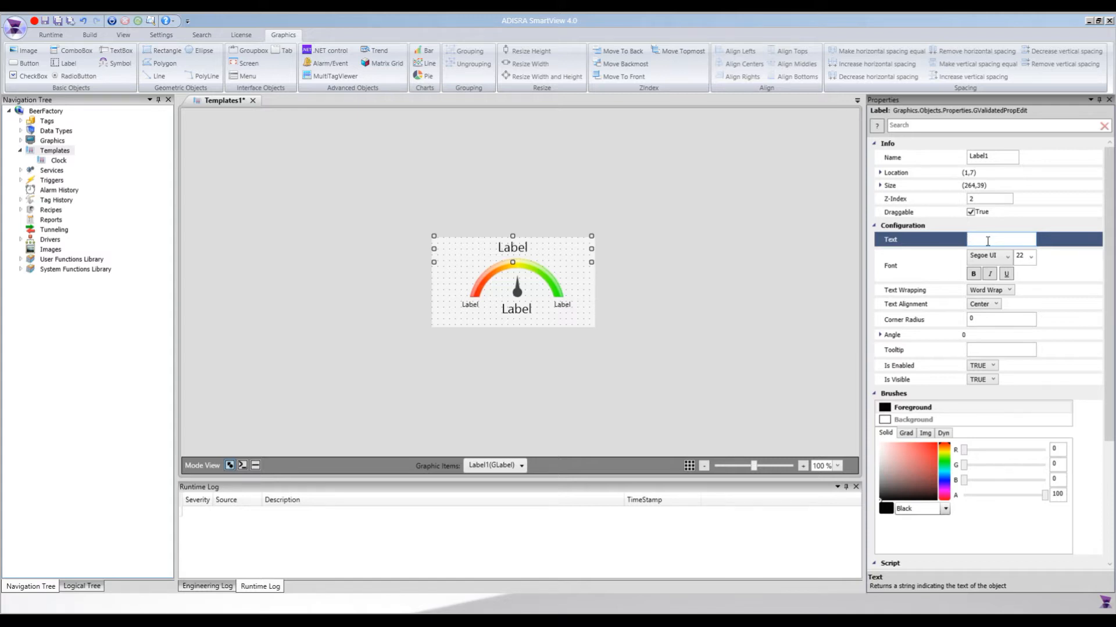
text(#)
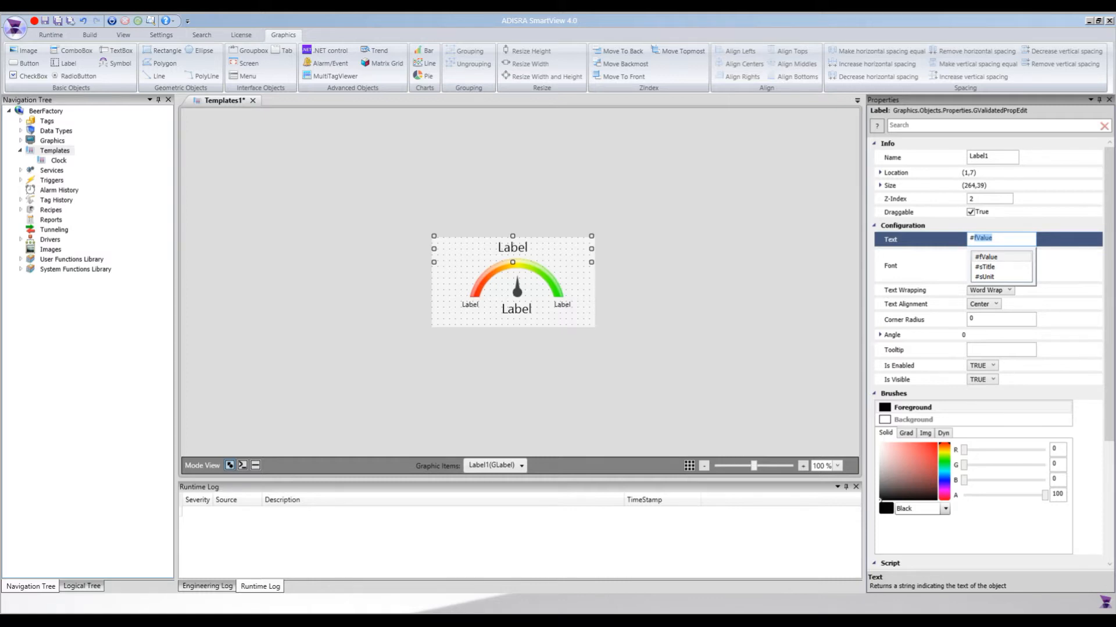
text(s)
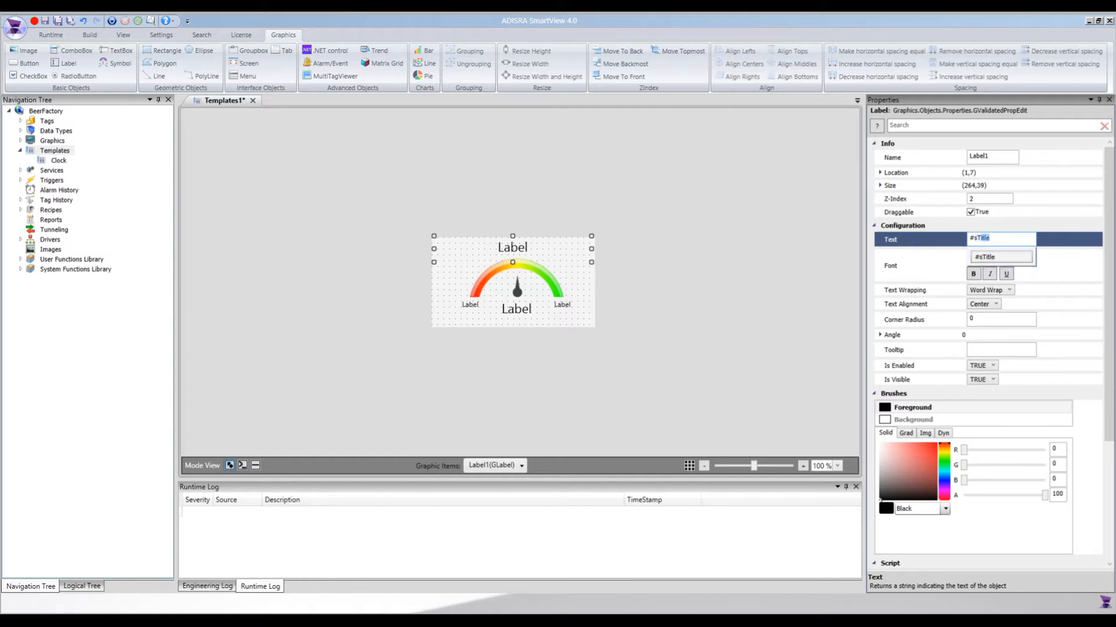
text(Tit)
key(Return)
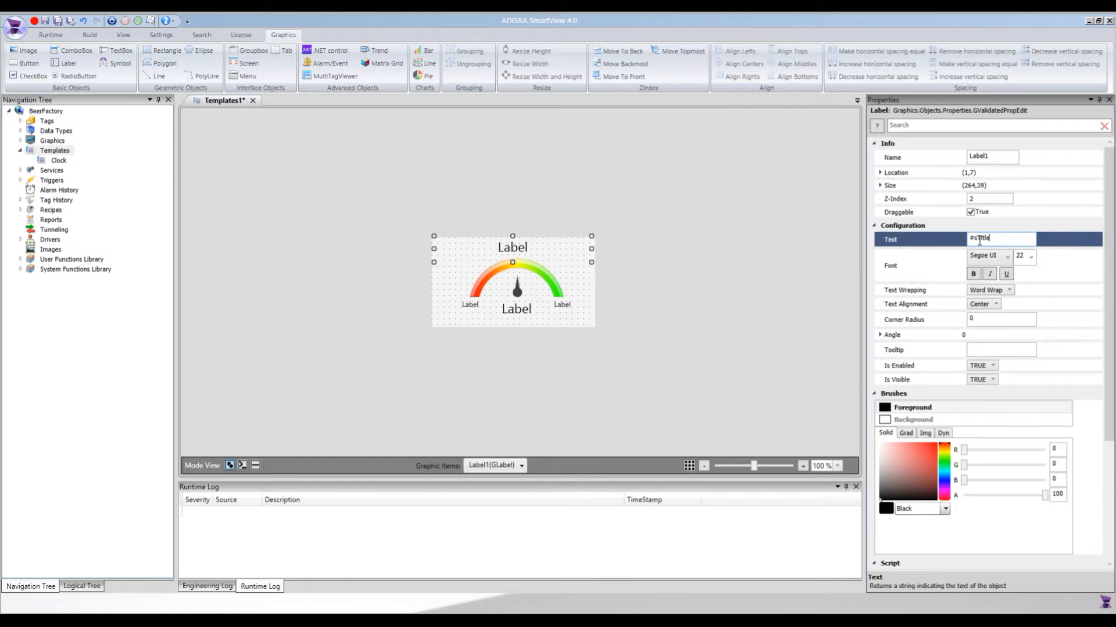
drag(998, 243, 956, 246)
Set the text of the small label at the red end of the arc to #fValue.MinValue.
click(522, 308)
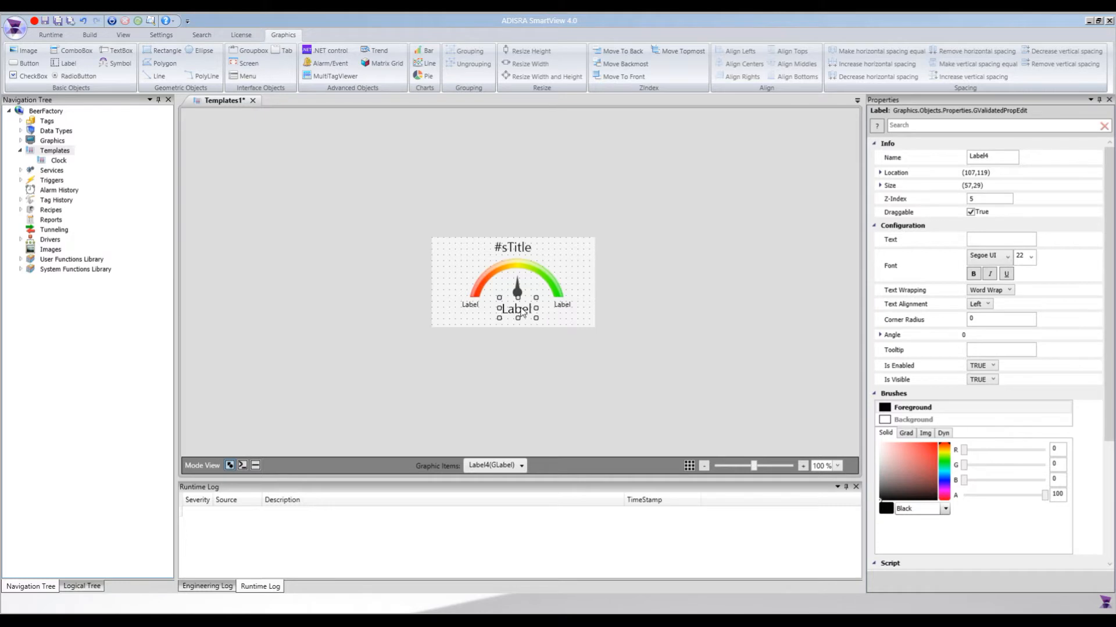
click(469, 305)
click(565, 308)
click(473, 307)
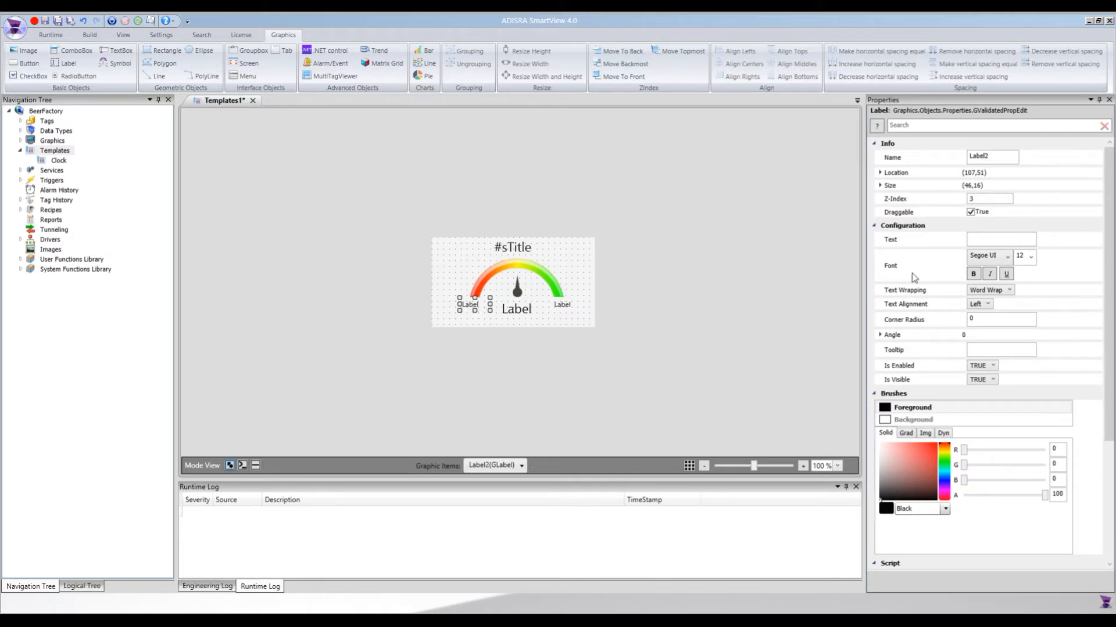
click(986, 238)
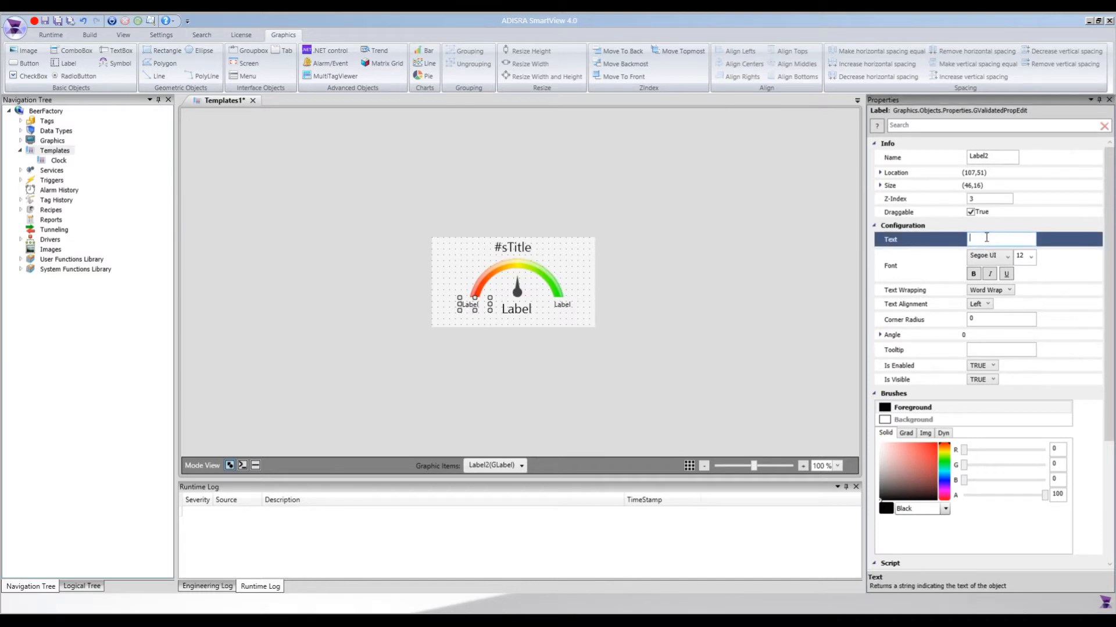
text(#fValue)
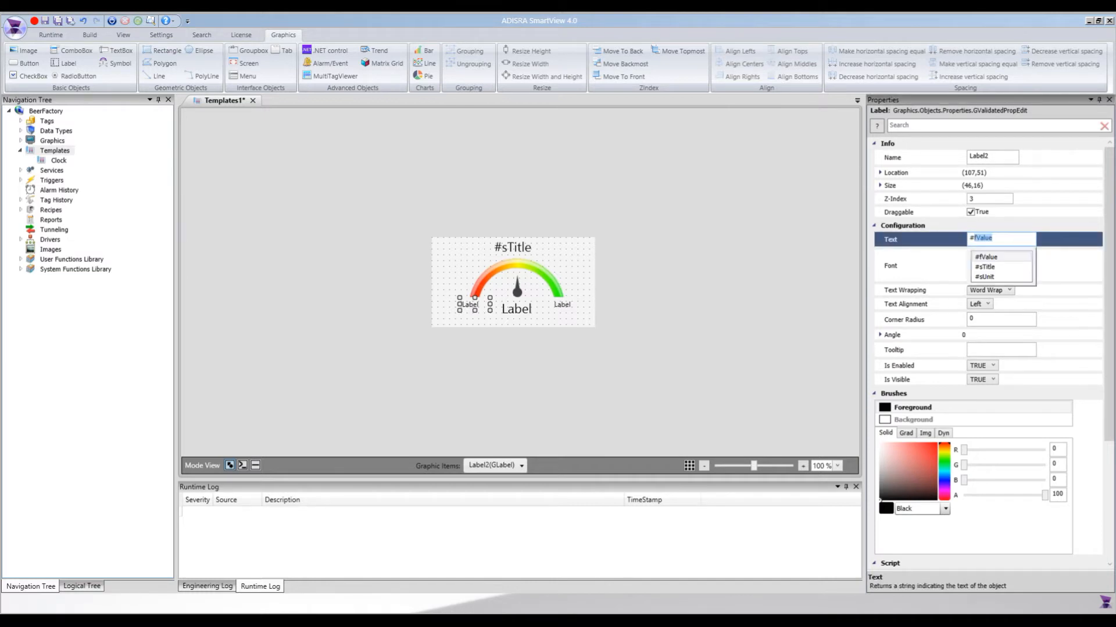
key(Right)
text(.)
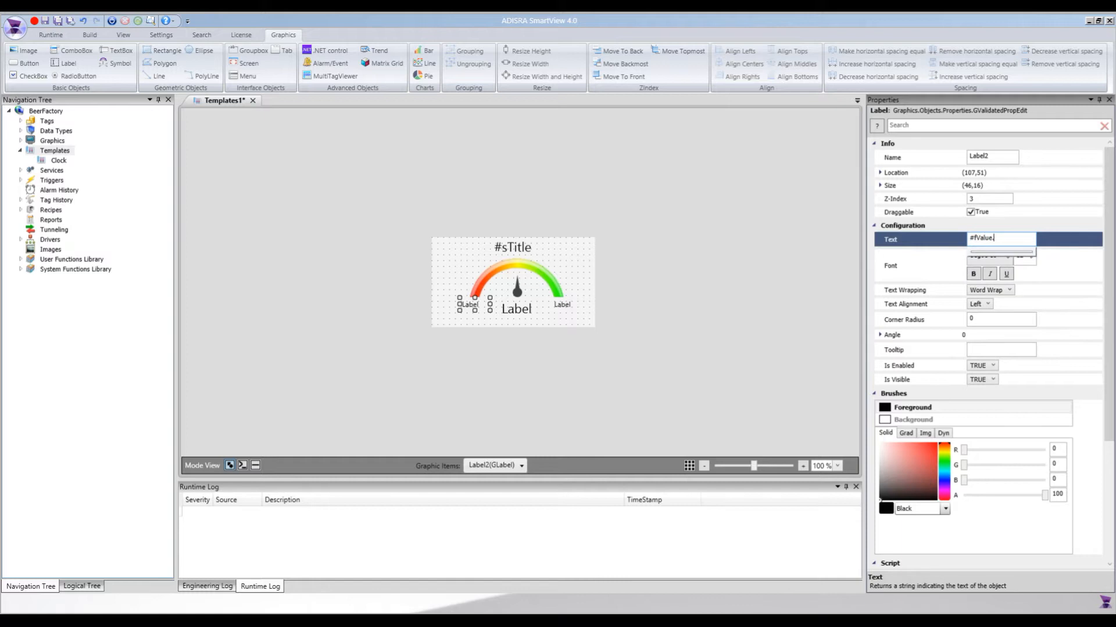
text(MinValue)
Set the text of the small label at the green end of the arc to #fValue.MaxValue.
click(561, 306)
click(989, 243)
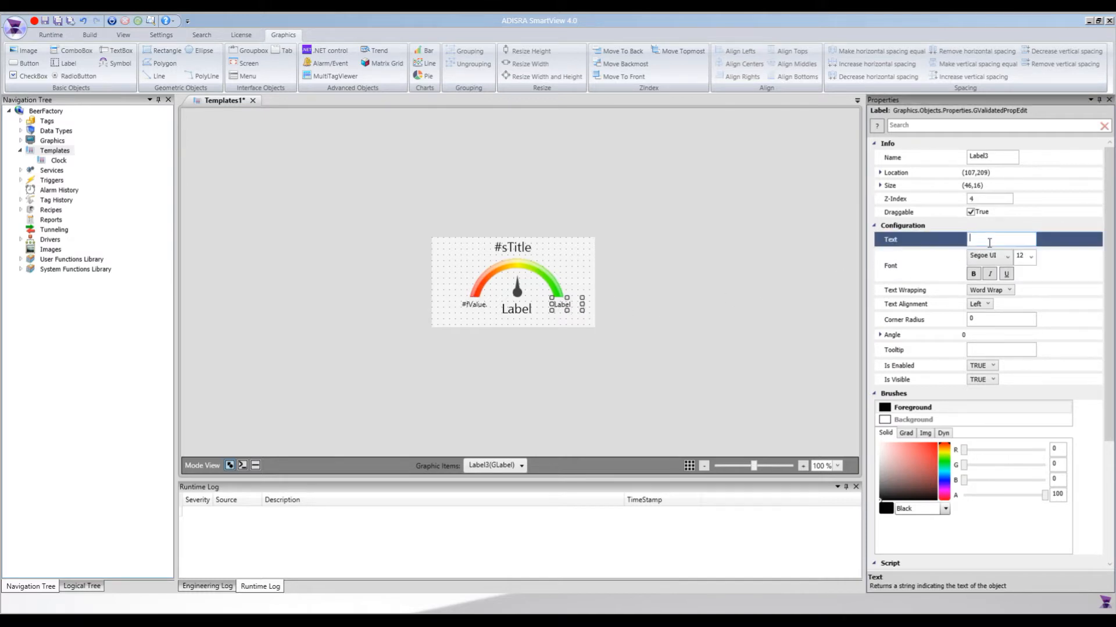
text(#fValue)
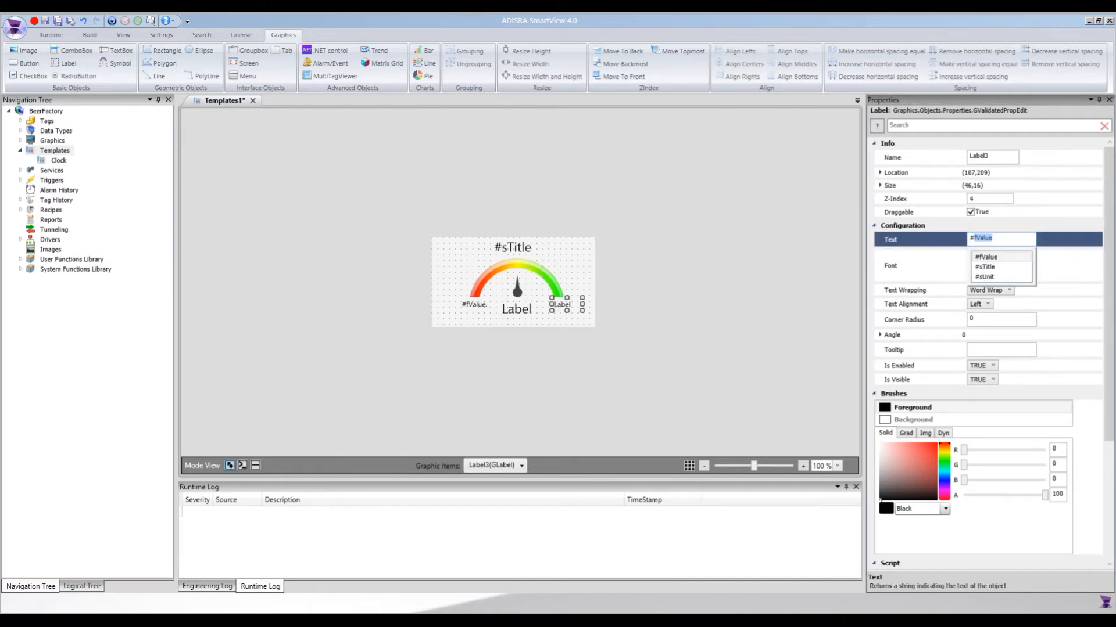
key(Right)
text(.MaxValue)
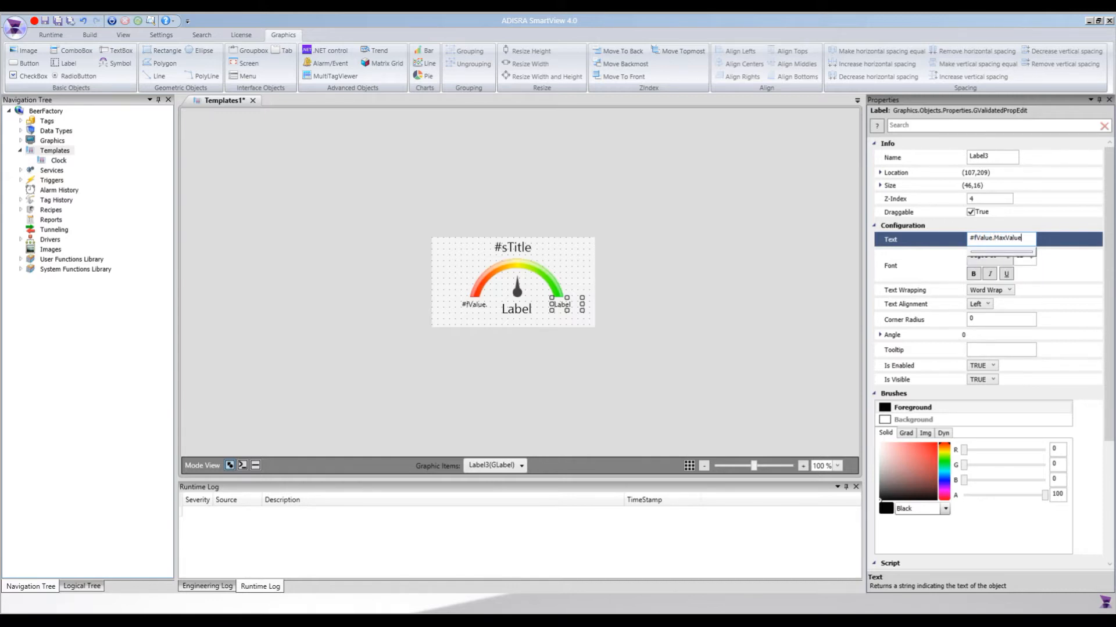
Paste an On Change script for fValue that writes value and unit to LabelValue.Text and sets ImageNeedle.Angle from the value scaled between MinValue and MaxValue.
click(521, 314)
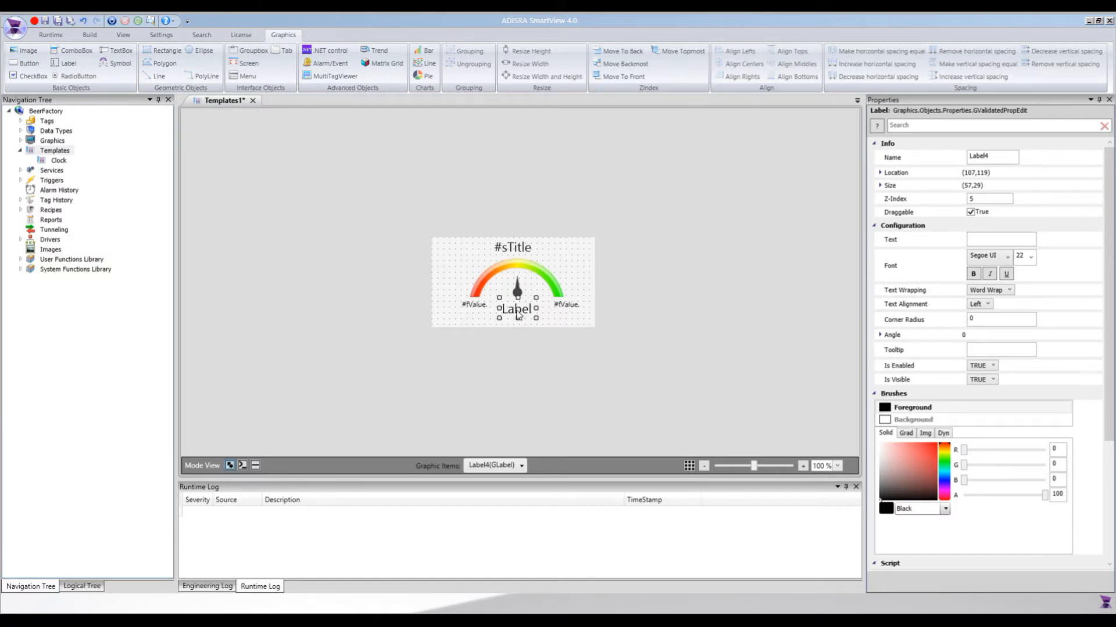
click(591, 272)
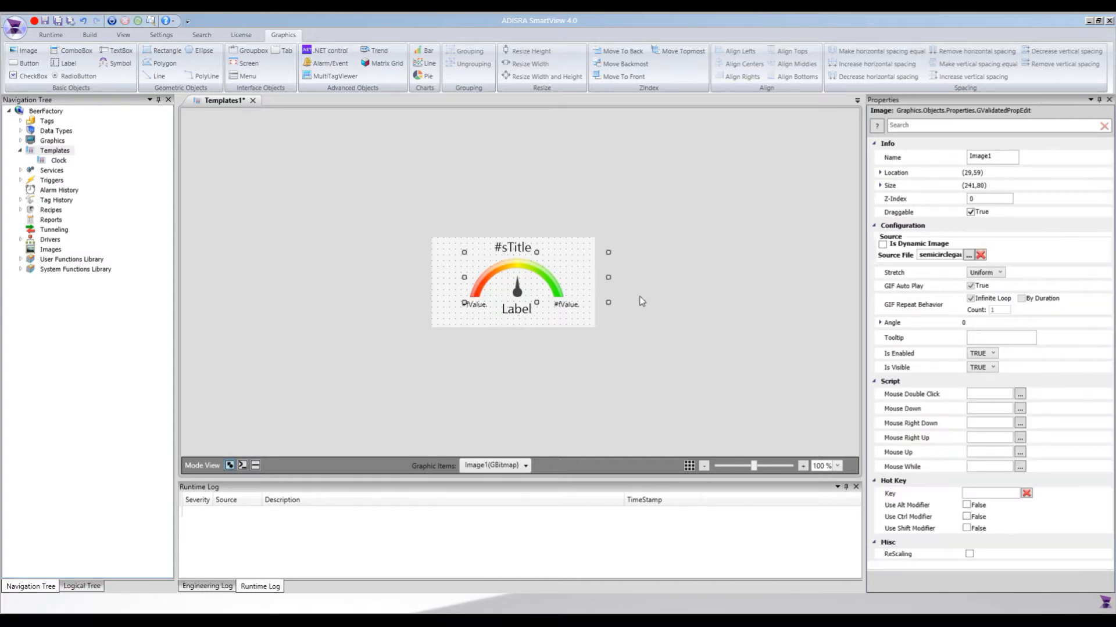
click(577, 321)
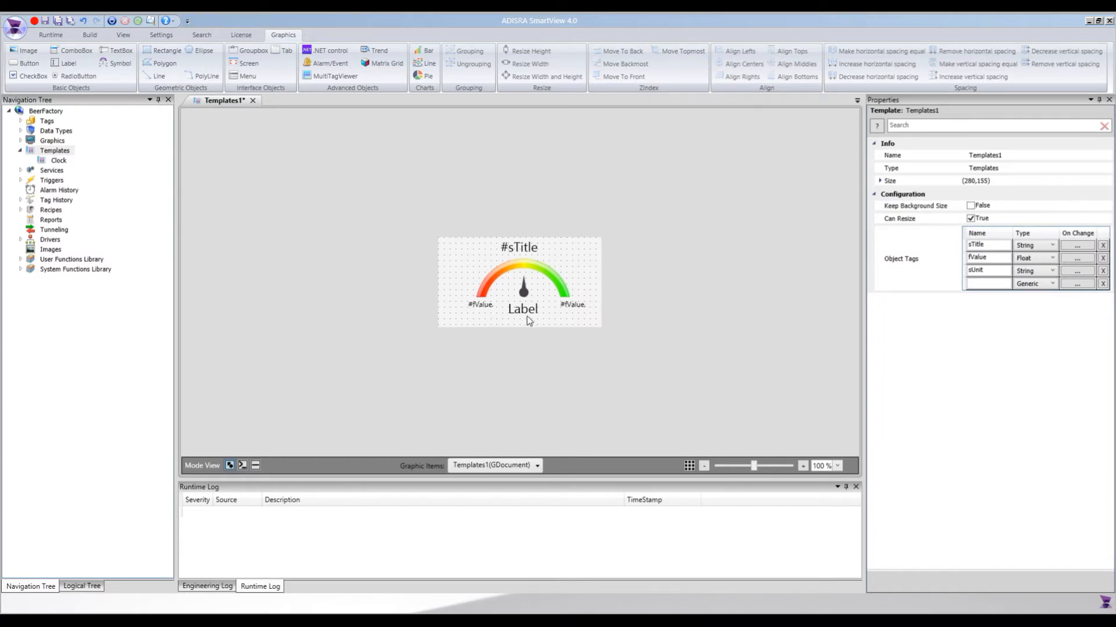
click(1080, 260)
drag(547, 209, 727, 175)
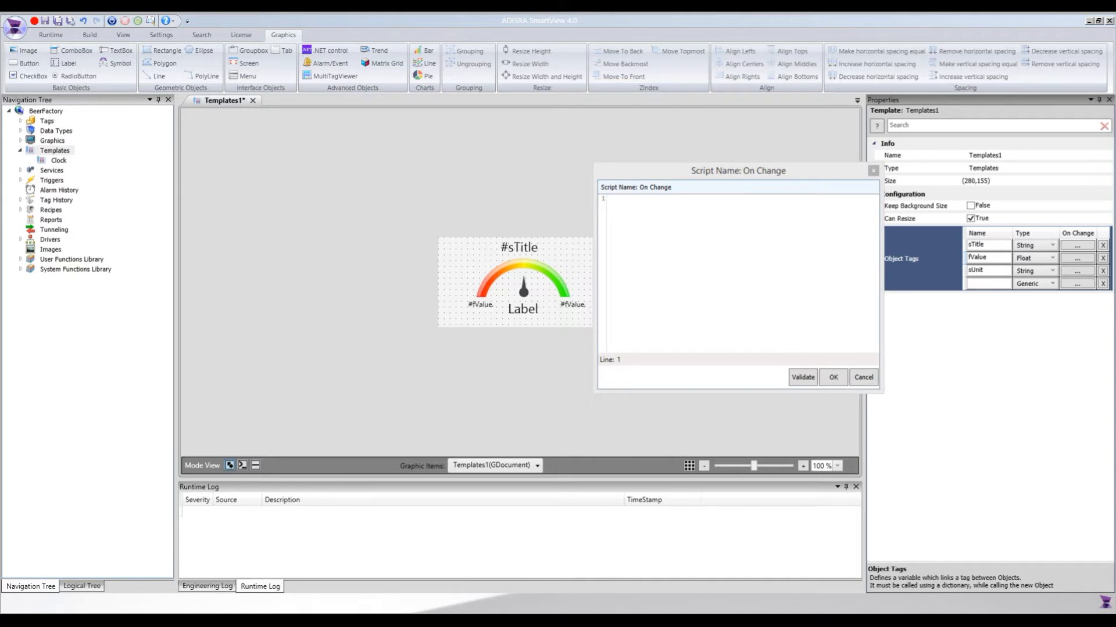
click(658, 272)
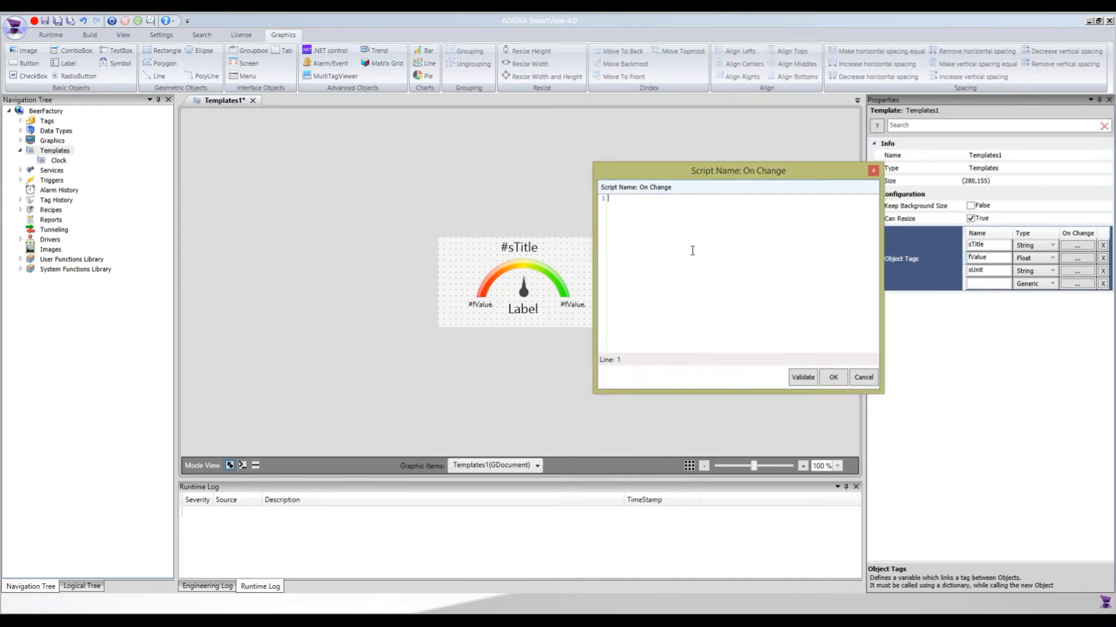
text(double a = (double) #fValue ; string unit = (string) #sUnit ; LabelValue.Text = a.ToString() + " " + unit; a = (double) #fValue.MinValue; a = #fValue - a; double b = (double) 100/ (#fValue.MaxValue-#fValue.MinValue); double c = (double) a * b * 1.8; ImageNeedle.Angle = (double) c - 90;)
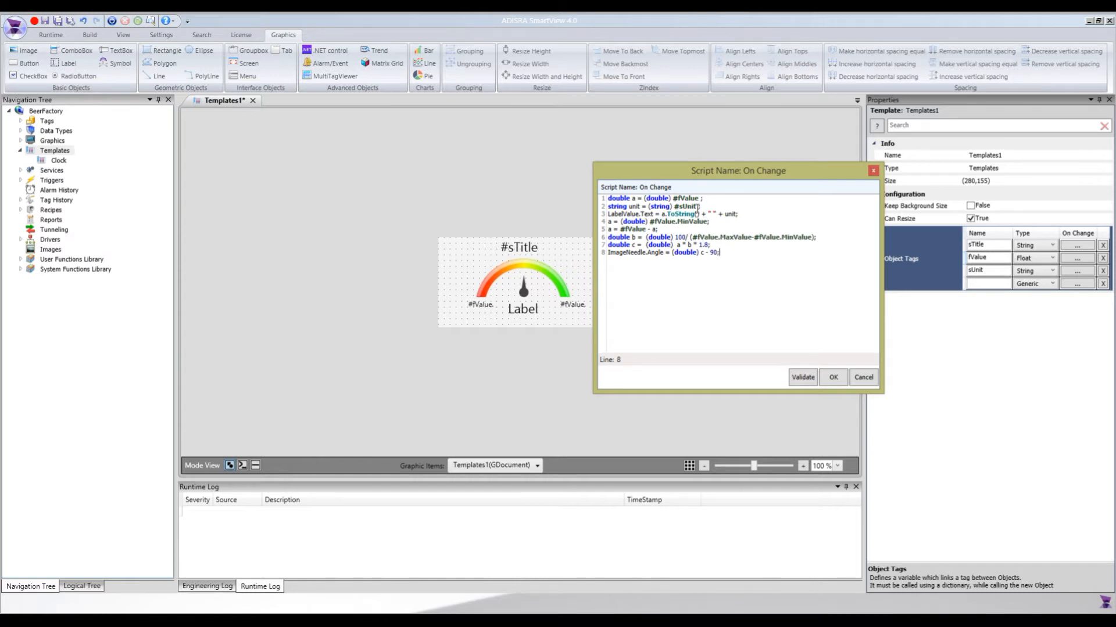
Examine the script's use of #fValue and #sUnit, the LabelValue text assignment and the needle angle calculation.
drag(699, 198, 677, 198)
double_click(633, 198)
double_click(634, 206)
double_click(660, 206)
drag(639, 213, 607, 213)
double_click(637, 255)
double_click(654, 254)
drag(718, 253, 606, 238)
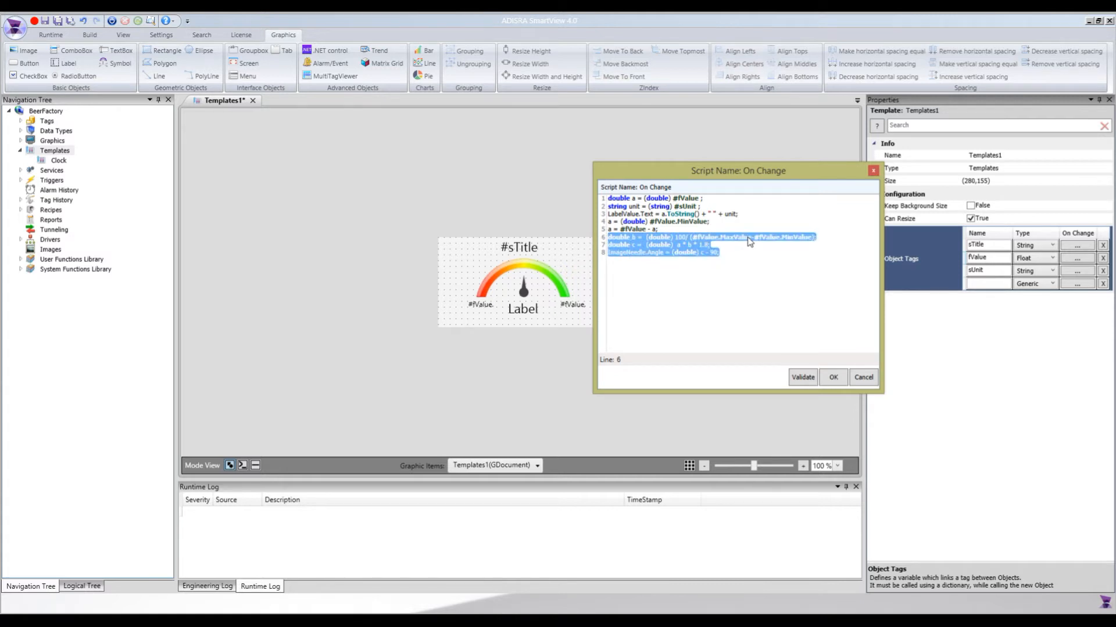
click(692, 255)
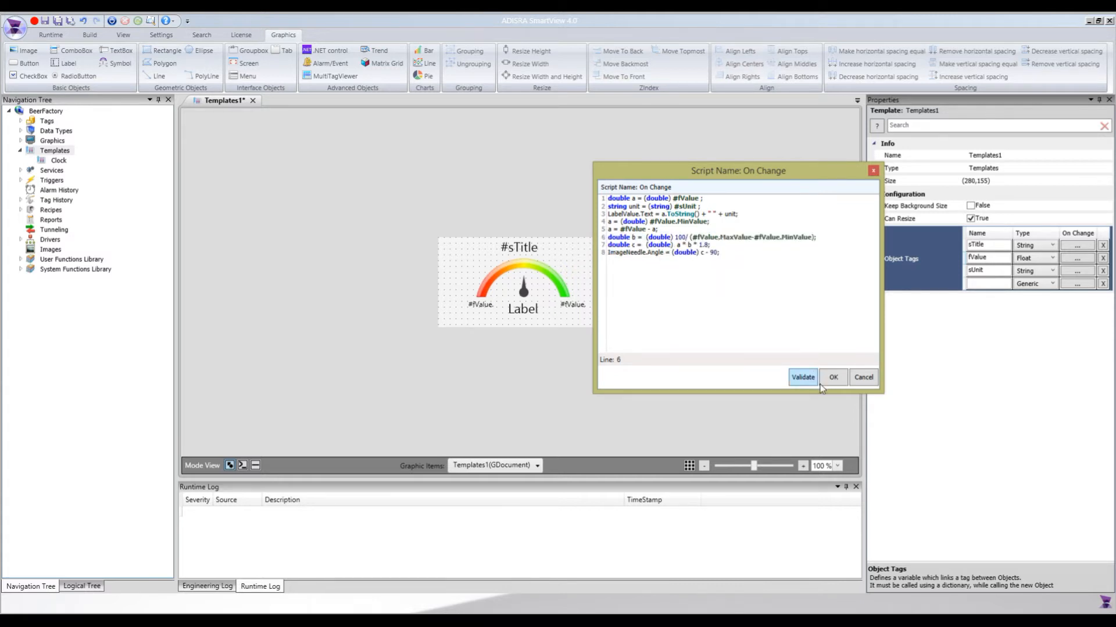
Copy the object name LabelValue from the script and accept the On Change script.
double_click(630, 253)
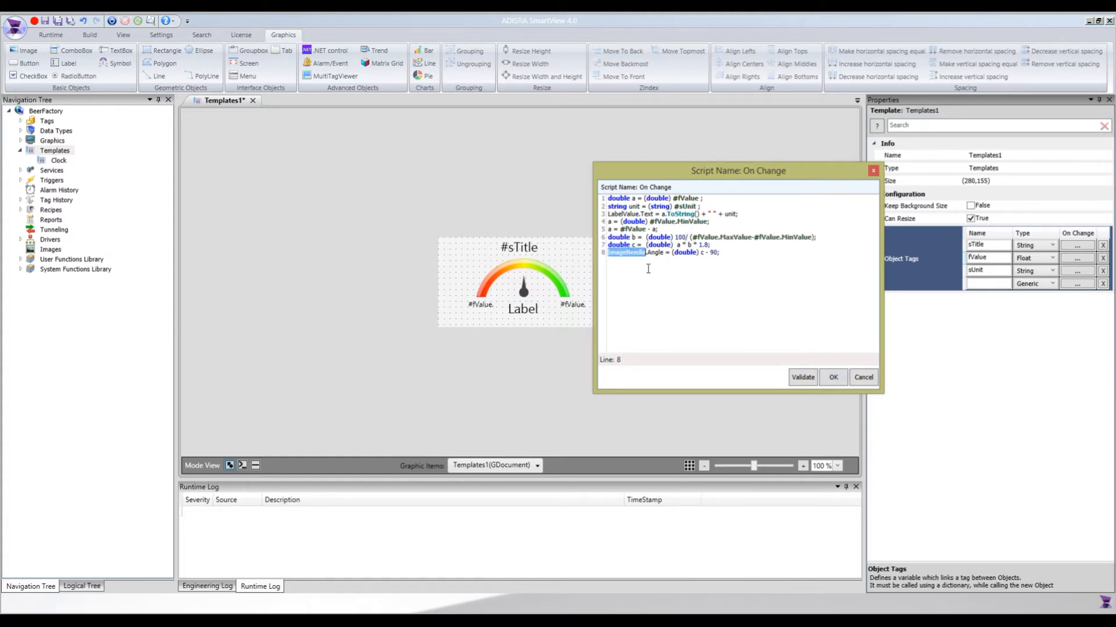
double_click(628, 215)
key(ctrl+c)
click(834, 379)
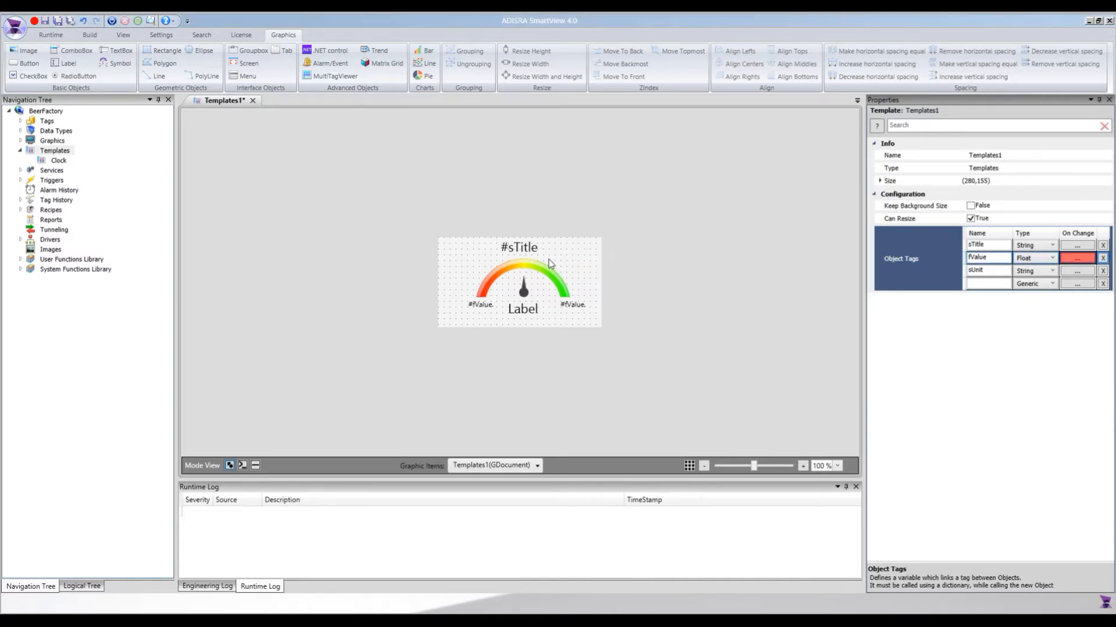
Rename the label below the needle to LabelValue.
click(524, 312)
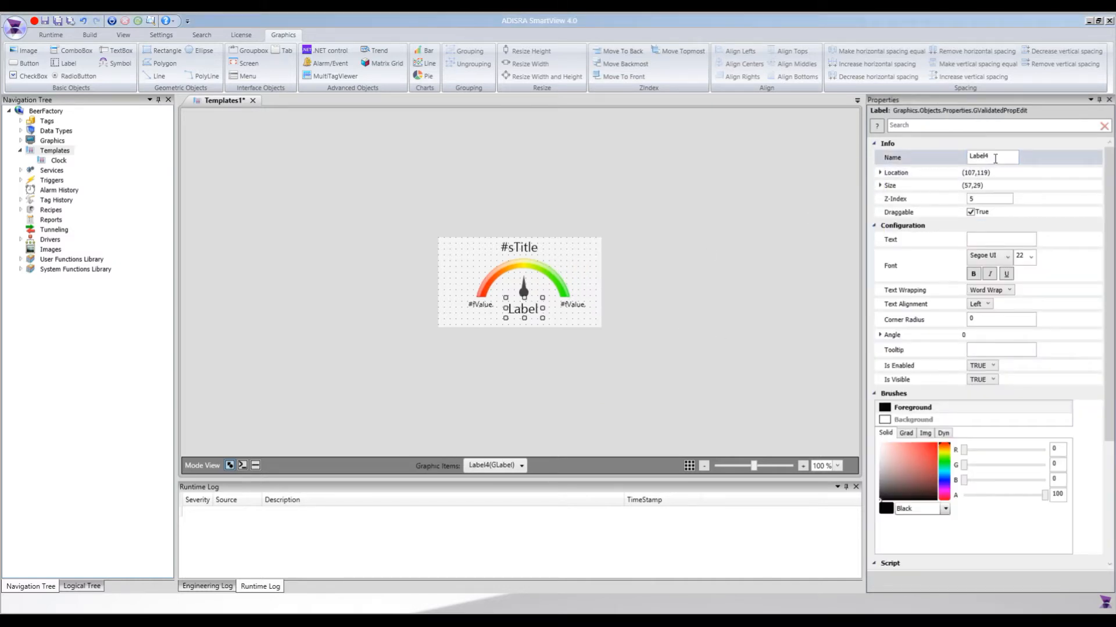
double_click(994, 157)
key(ctrl+v)
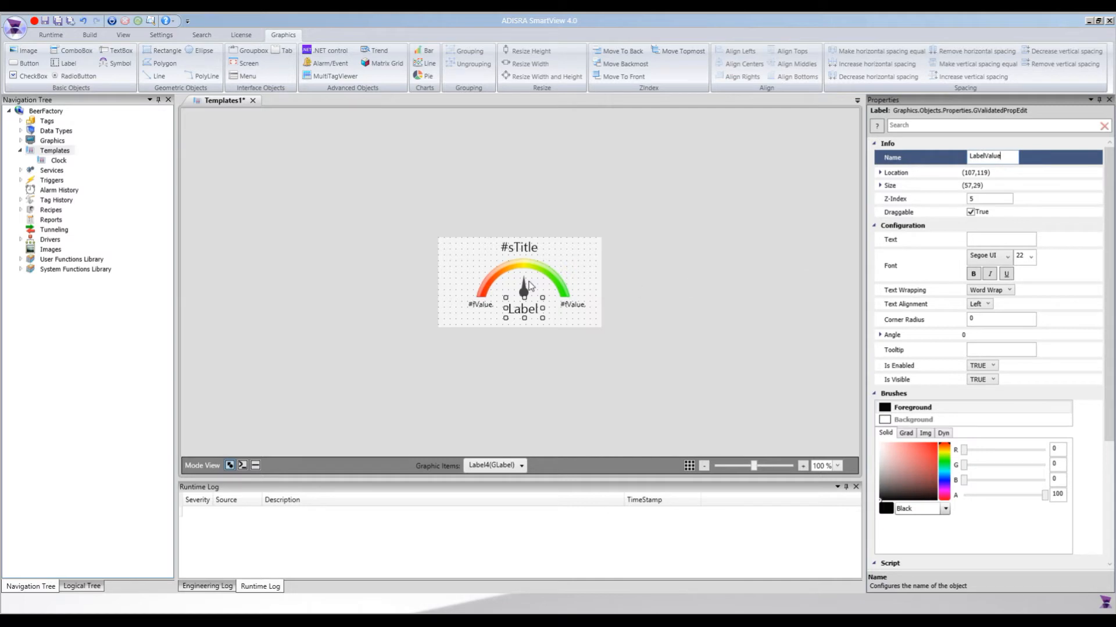
Rename the needle image to ImageNeedle.
click(527, 291)
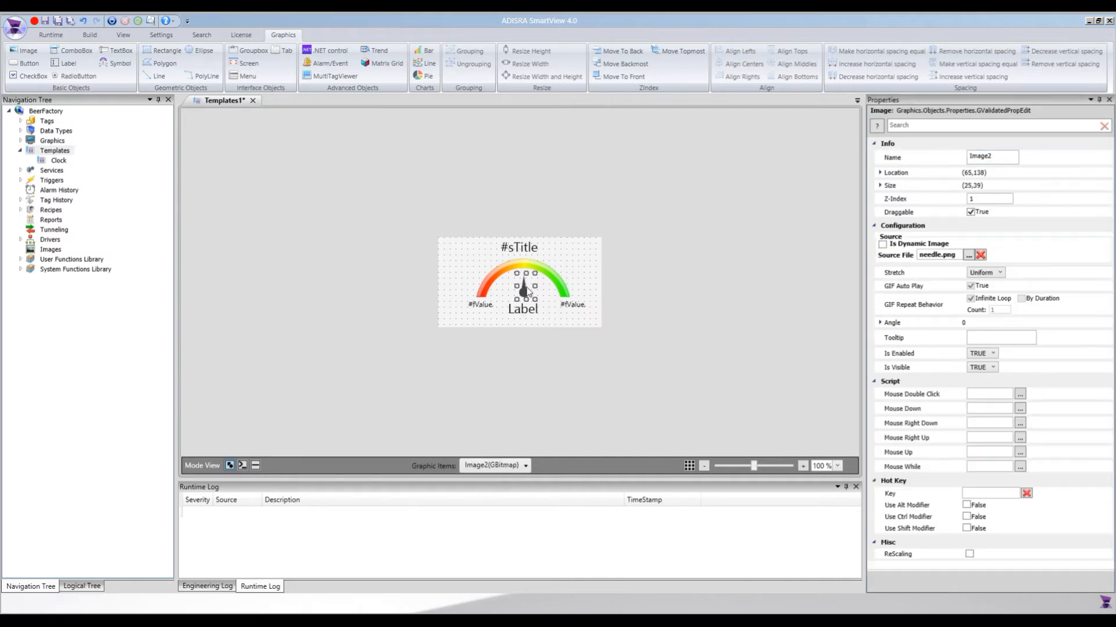
double_click(994, 157)
key(End)
key(BackSpace)
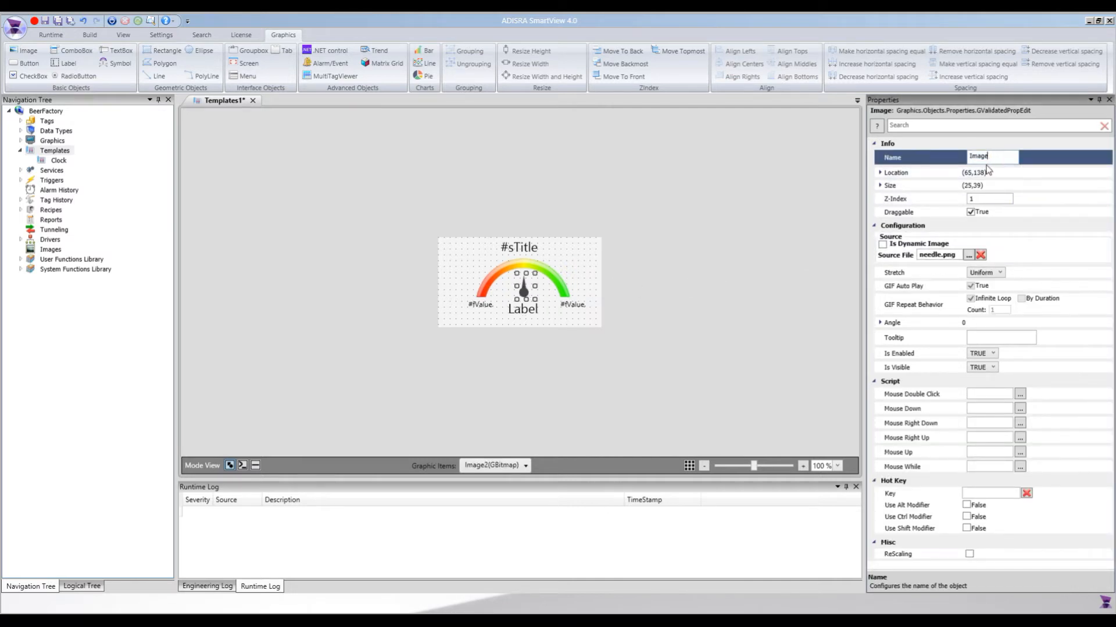
text(Needle)
click(737, 234)
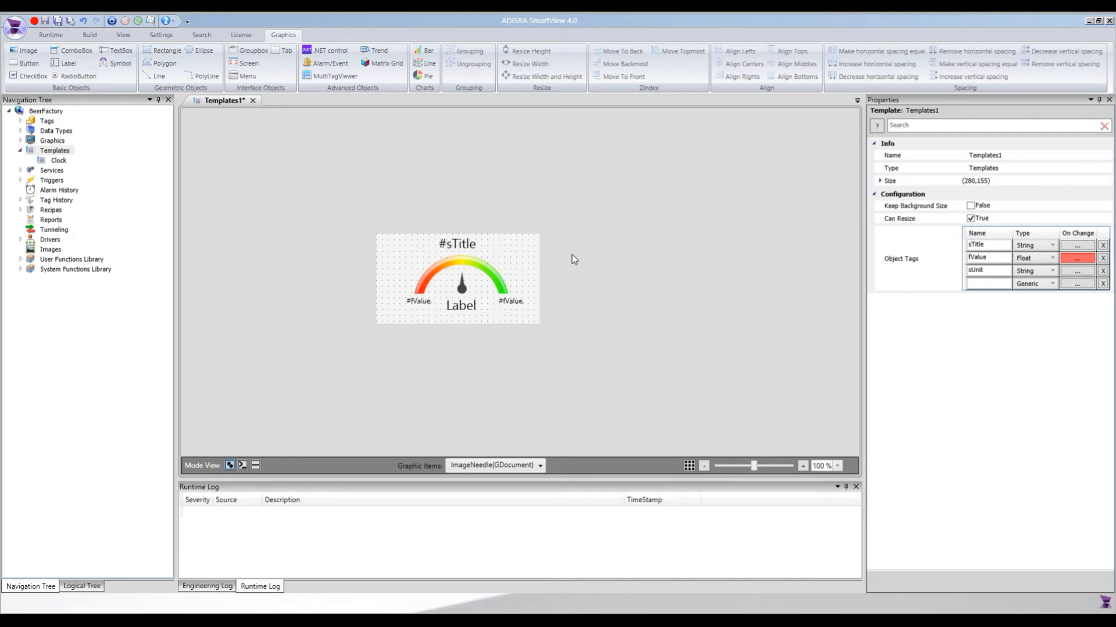
Save the template in the Templates folder as SemiCircularGauge.tplt and close it.
key(ctrl+s)
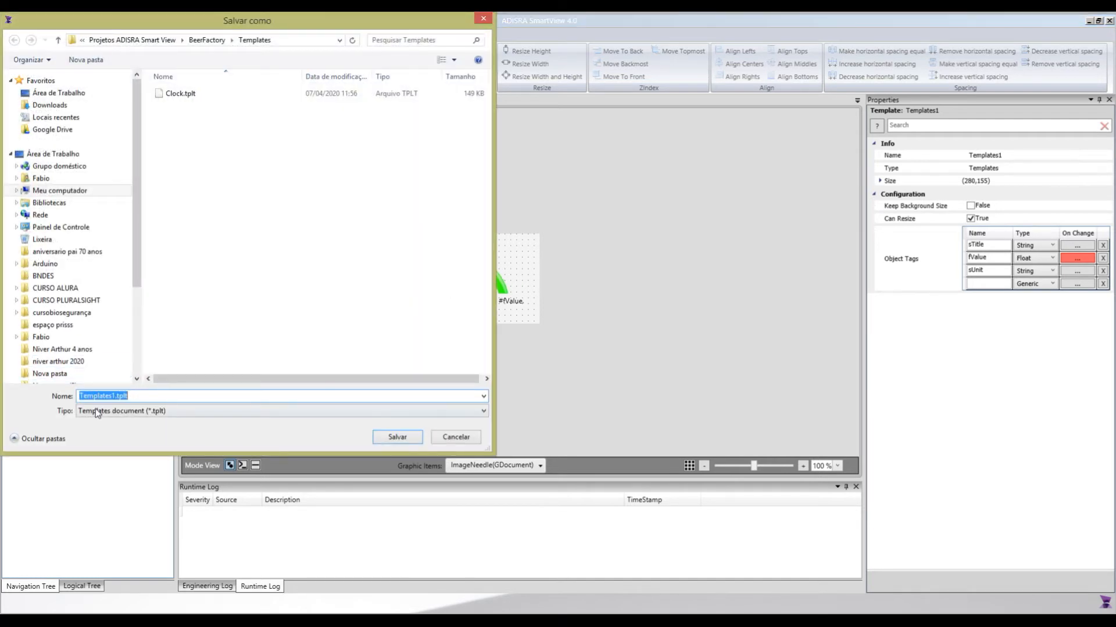
drag(113, 397, 116, 391)
double_click(116, 395)
text(Semi)
text(Cl)
text(rcularG)
text(auge)
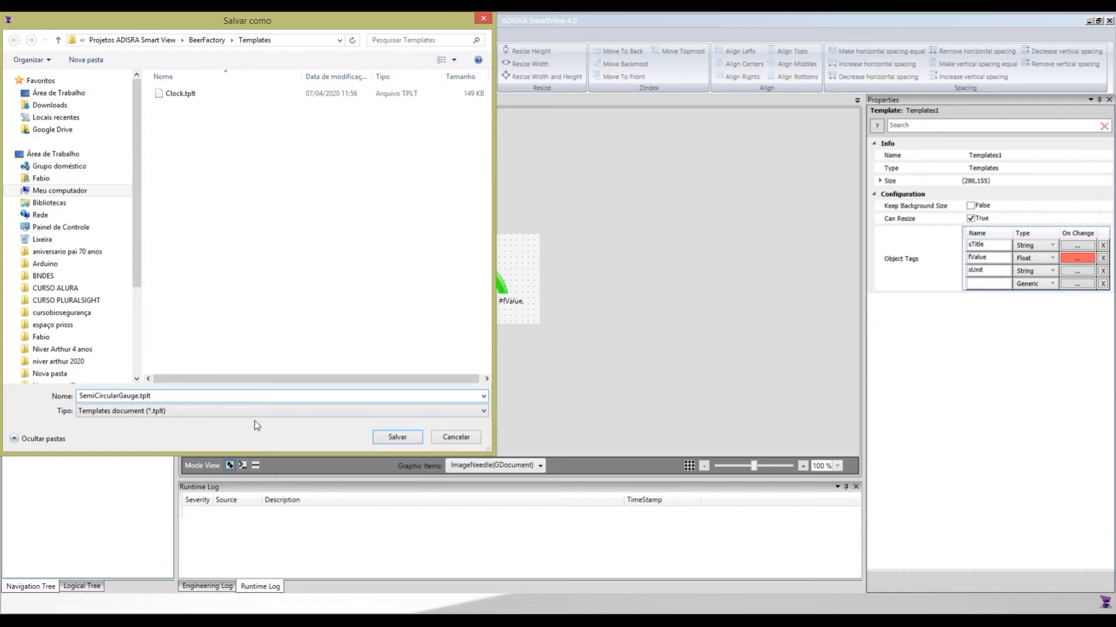
click(374, 439)
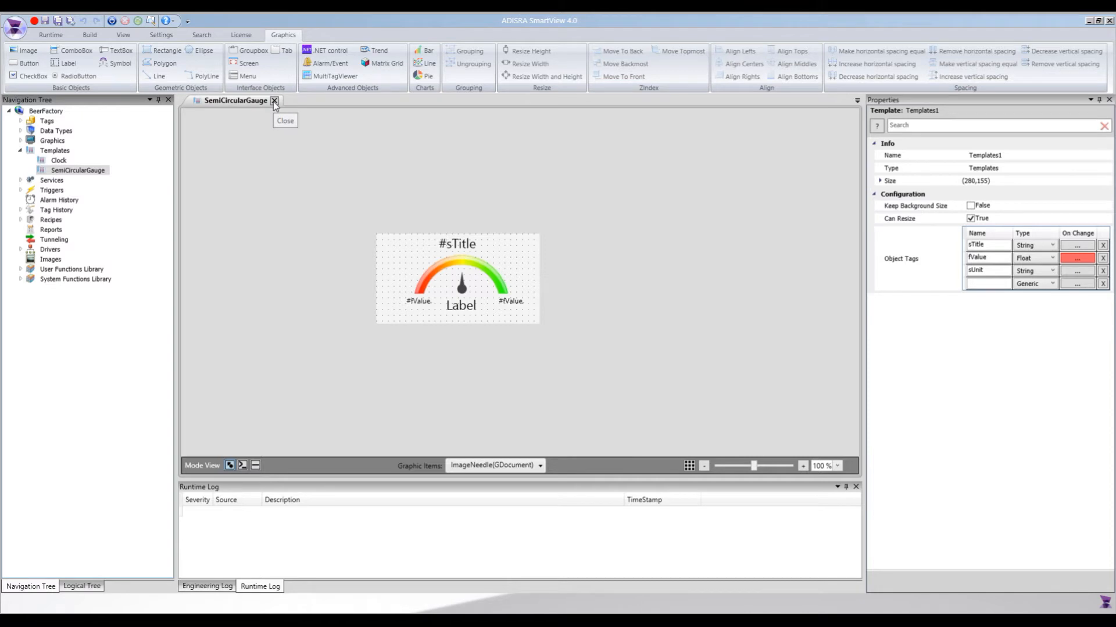
click(275, 101)
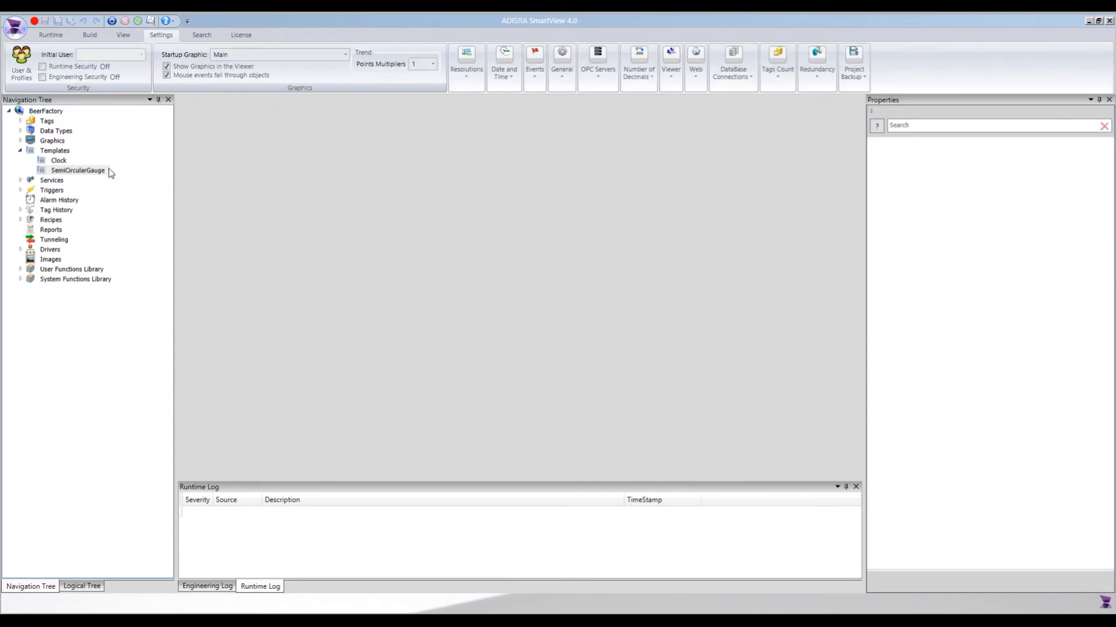
Open the Clock and SemiCircularGauge templates to review them, and close both.
double_click(59, 161)
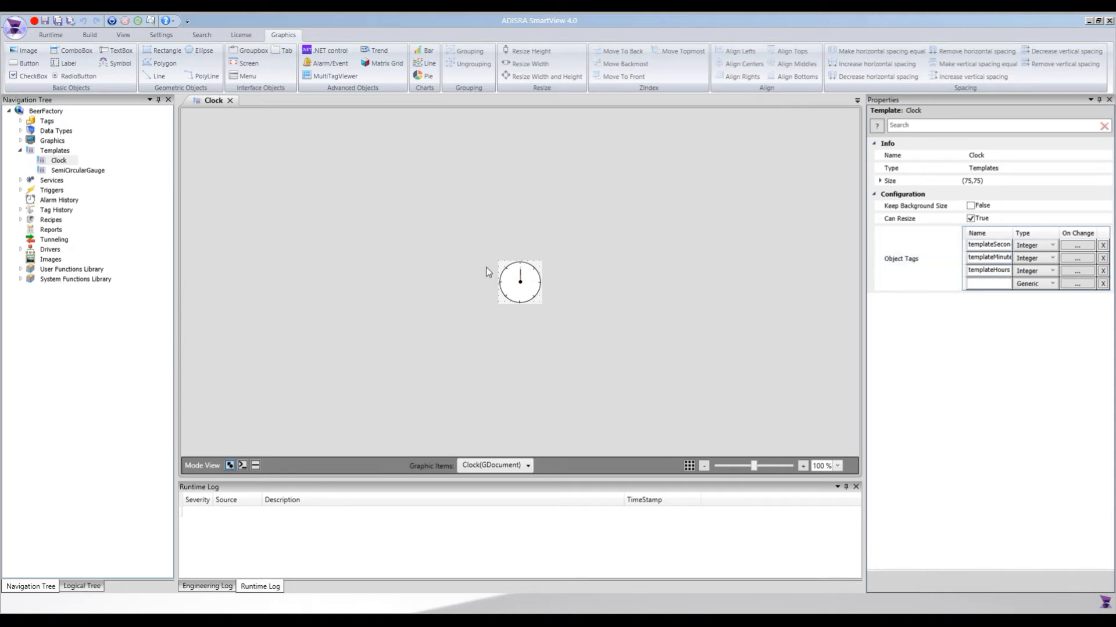
double_click(78, 172)
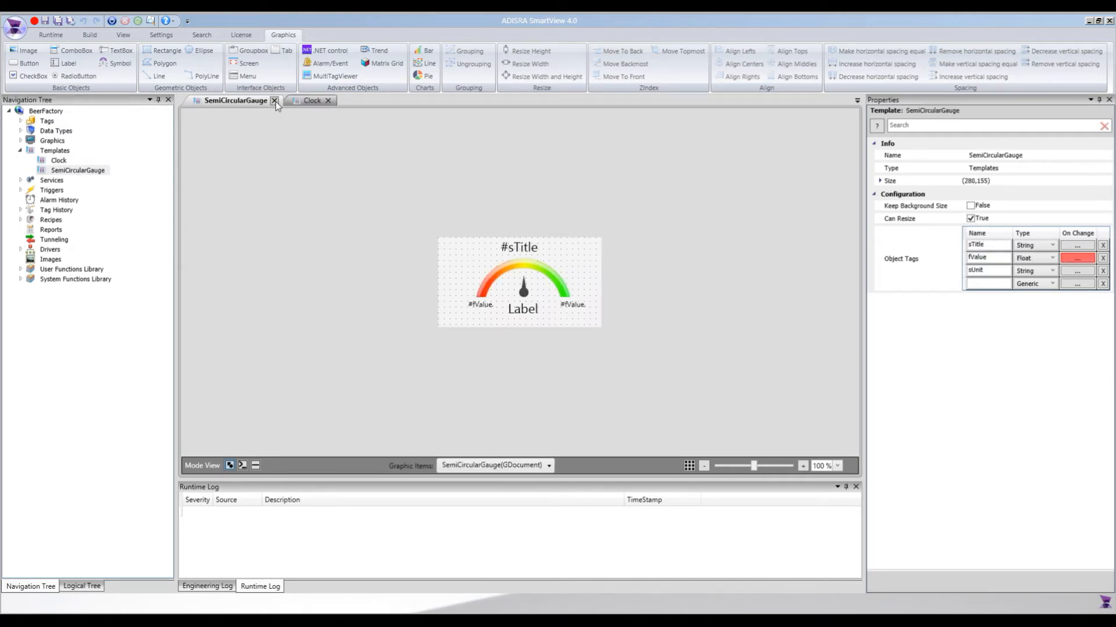
click(275, 101)
click(229, 99)
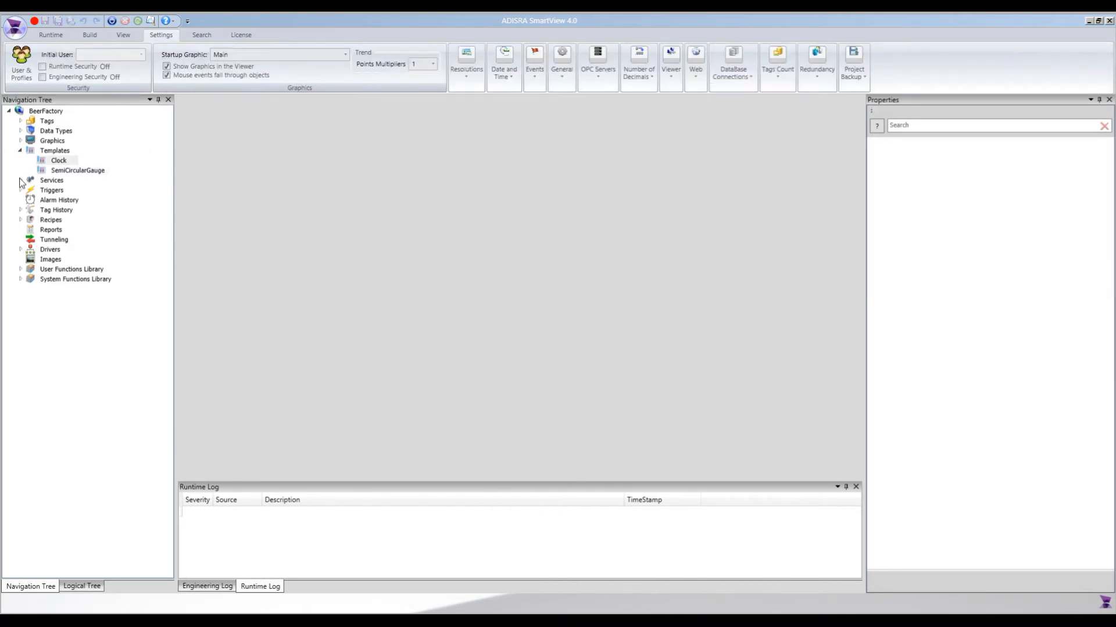
Open the Process graphic and examine the brewing process layout from milling to storage.
click(21, 151)
click(20, 140)
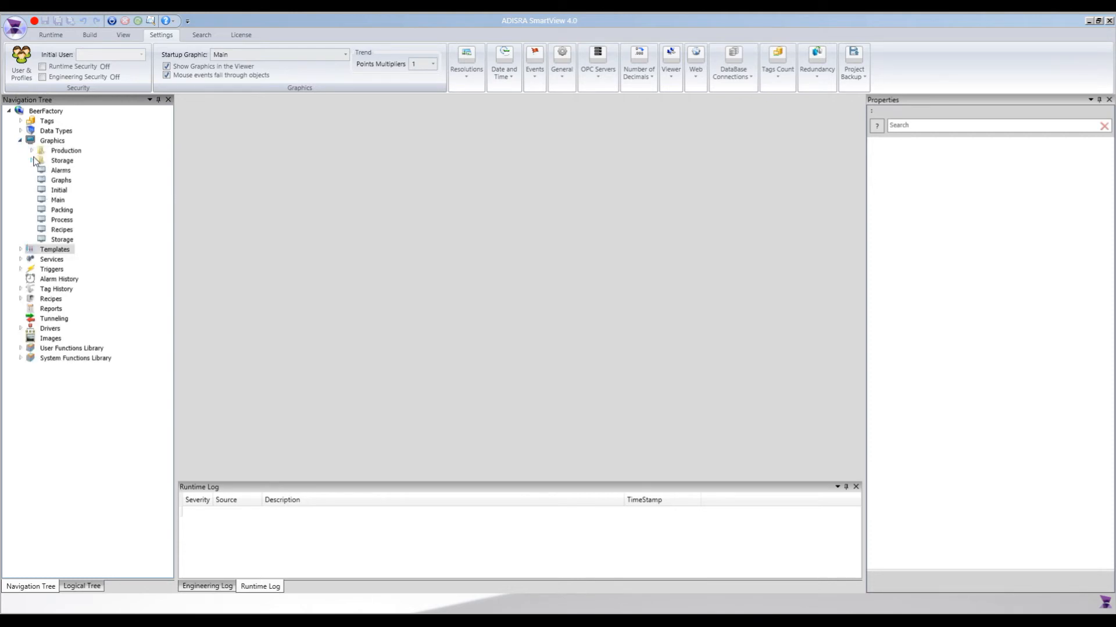
double_click(61, 220)
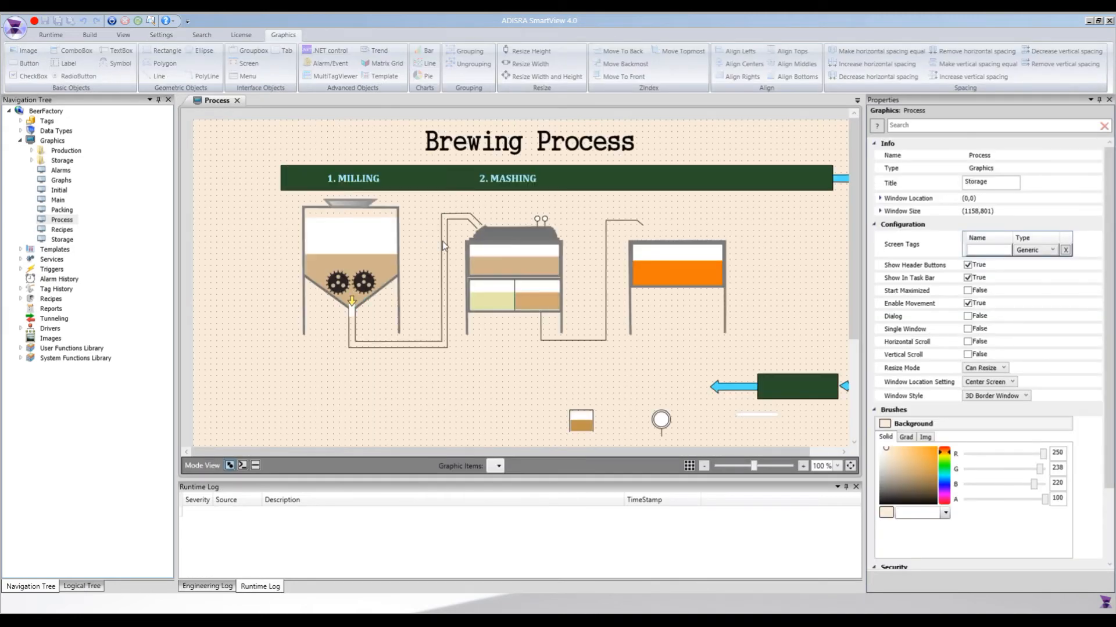
scroll(739, 242, down, 5)
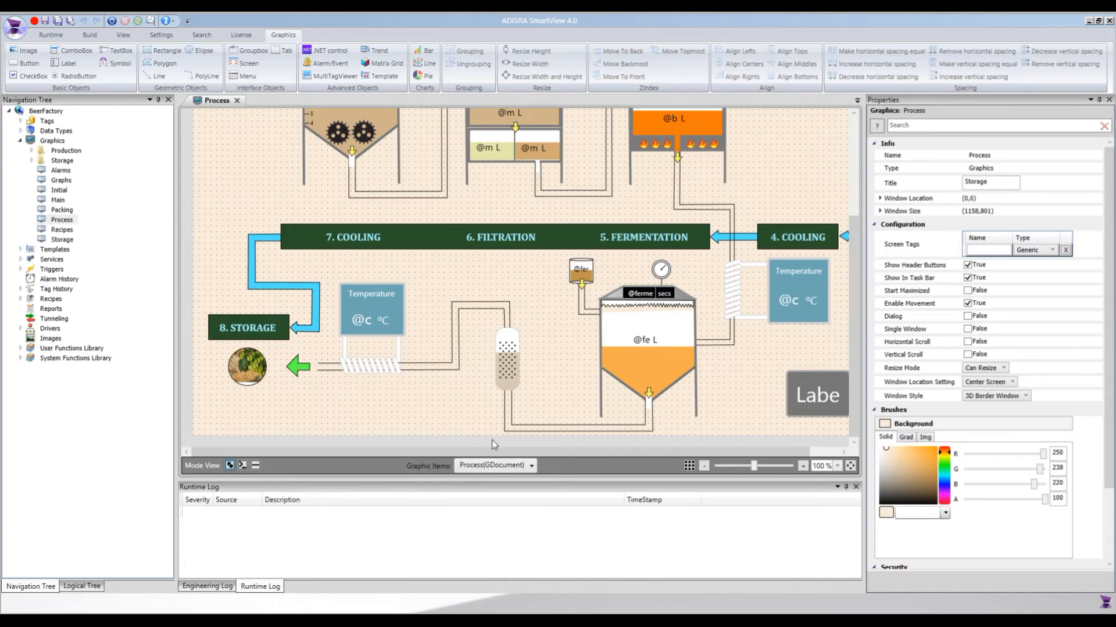
drag(498, 453, 612, 452)
scroll(612, 452, up, 5)
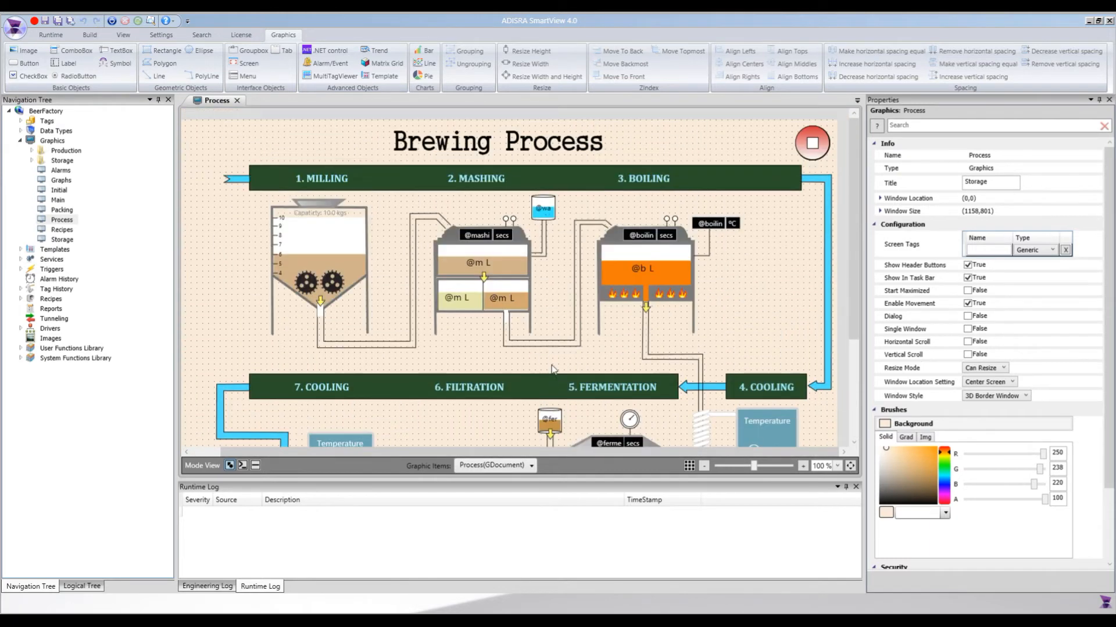
mouse_move(455, 451)
mouse_down()
mouse_move(402, 445)
mouse_move(444, 447)
mouse_up()
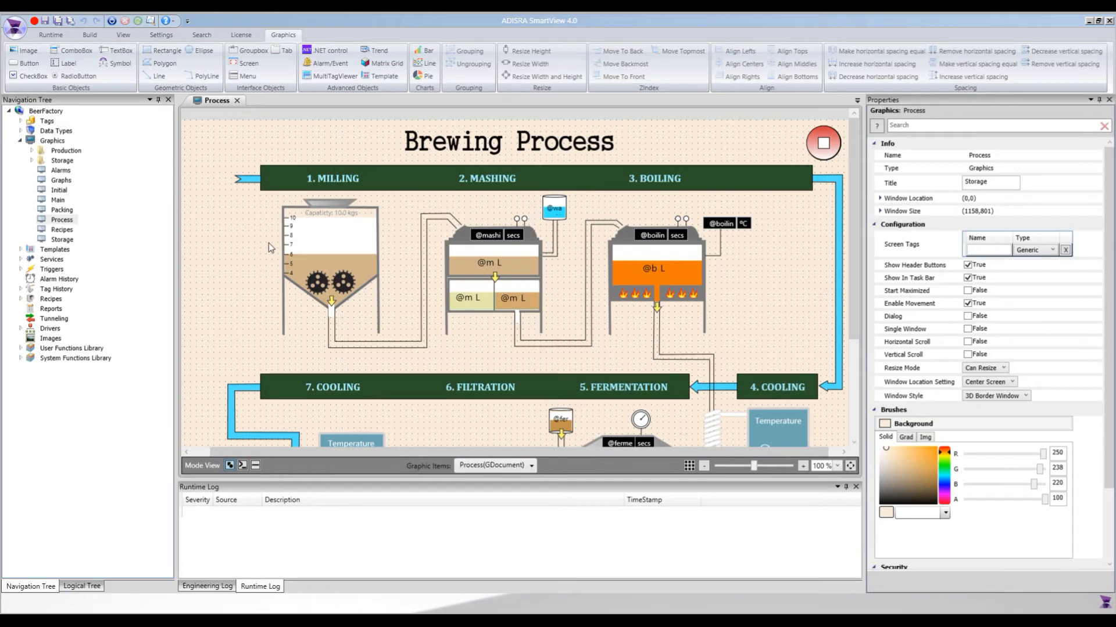
Create a new graphics document and set its window size to 600 wide by 700 high.
right_click(59, 142)
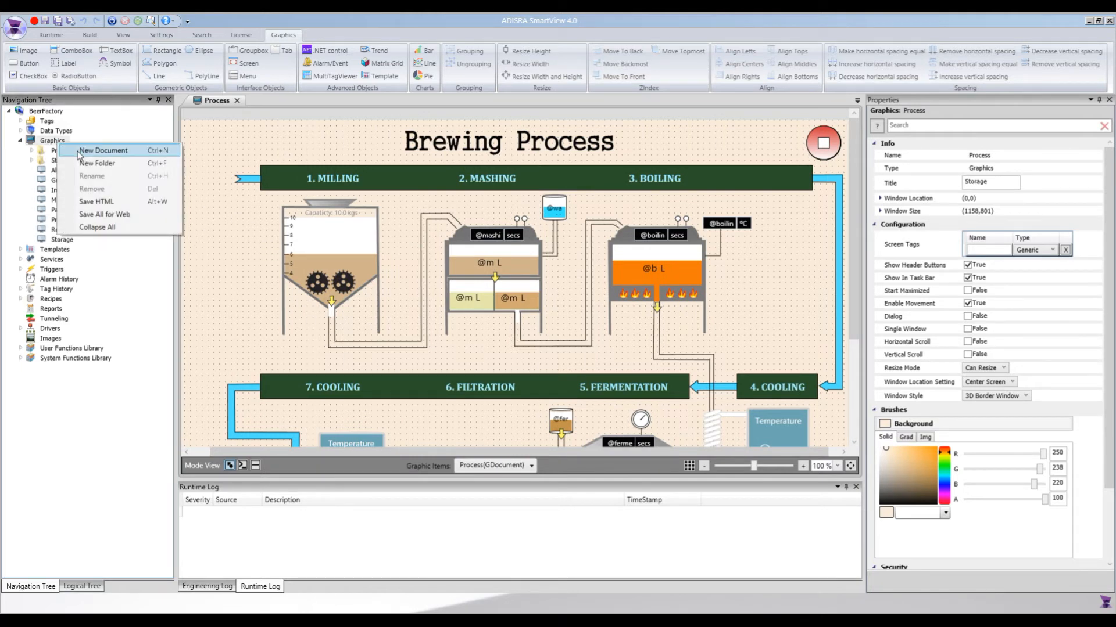
click(103, 150)
double_click(933, 212)
click(993, 227)
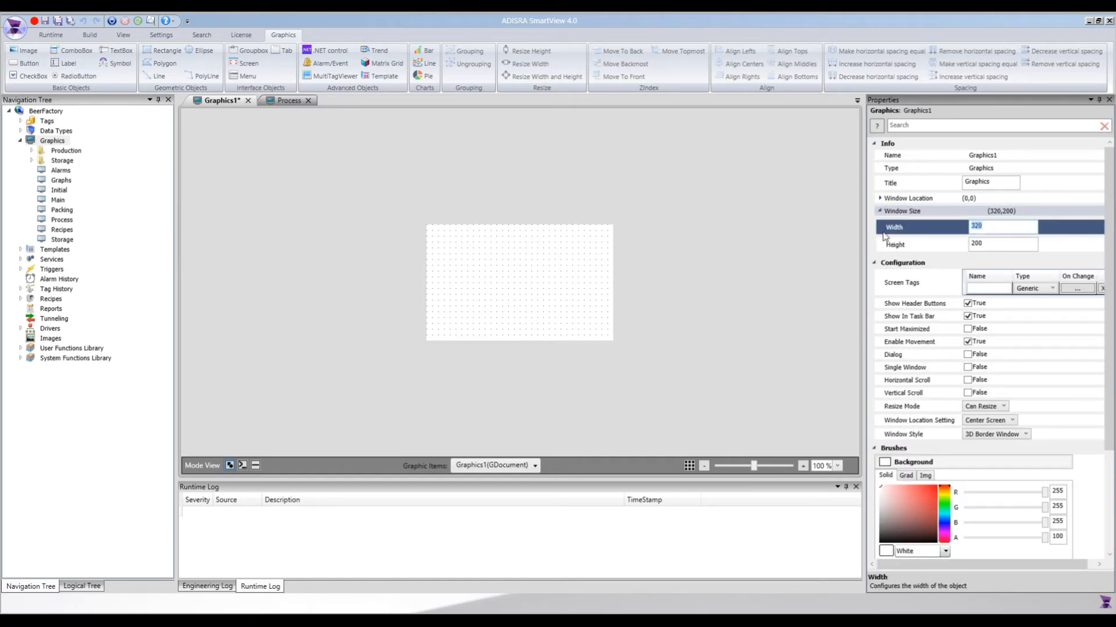
text(600)
click(961, 246)
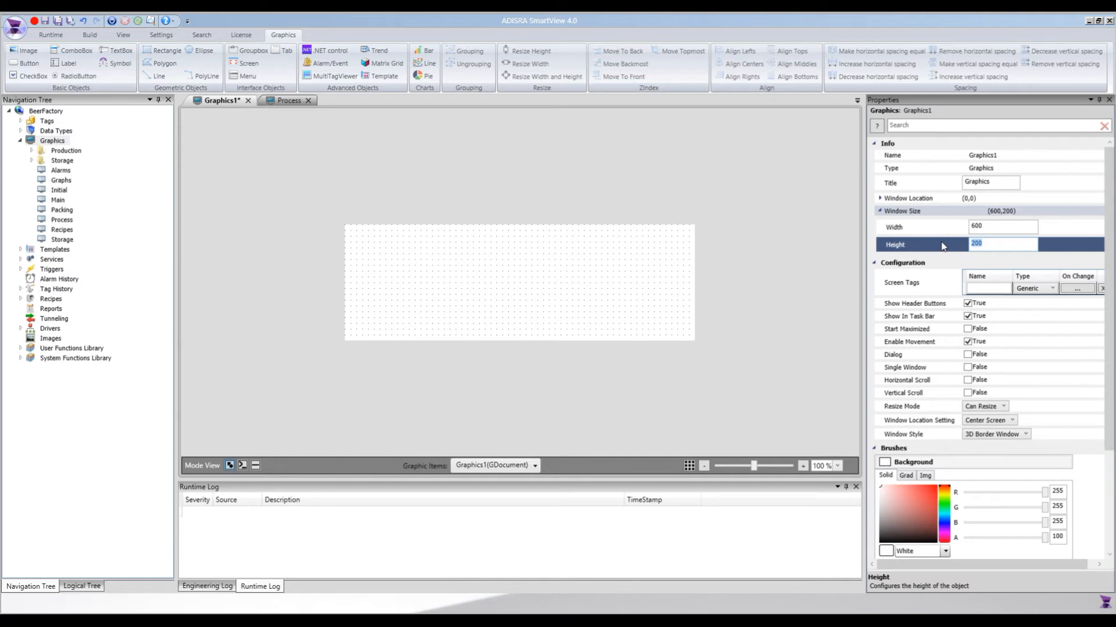
key(Return)
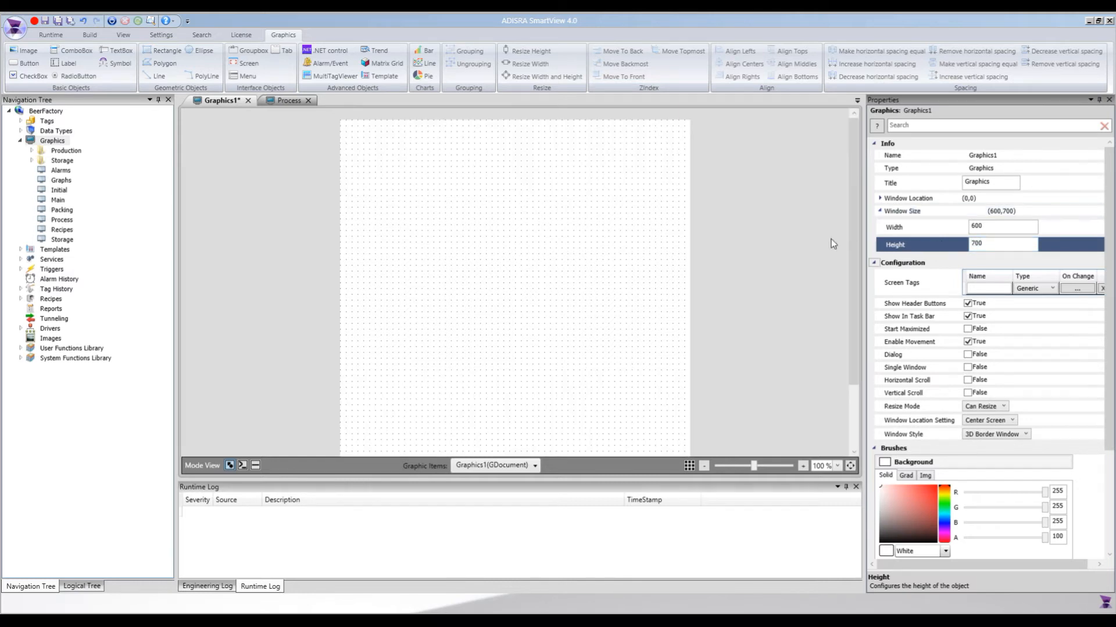
Insert the SemiCircularGauge template into the new graphic and position it near the upper centre, at about (72,157).
click(380, 78)
click(575, 256)
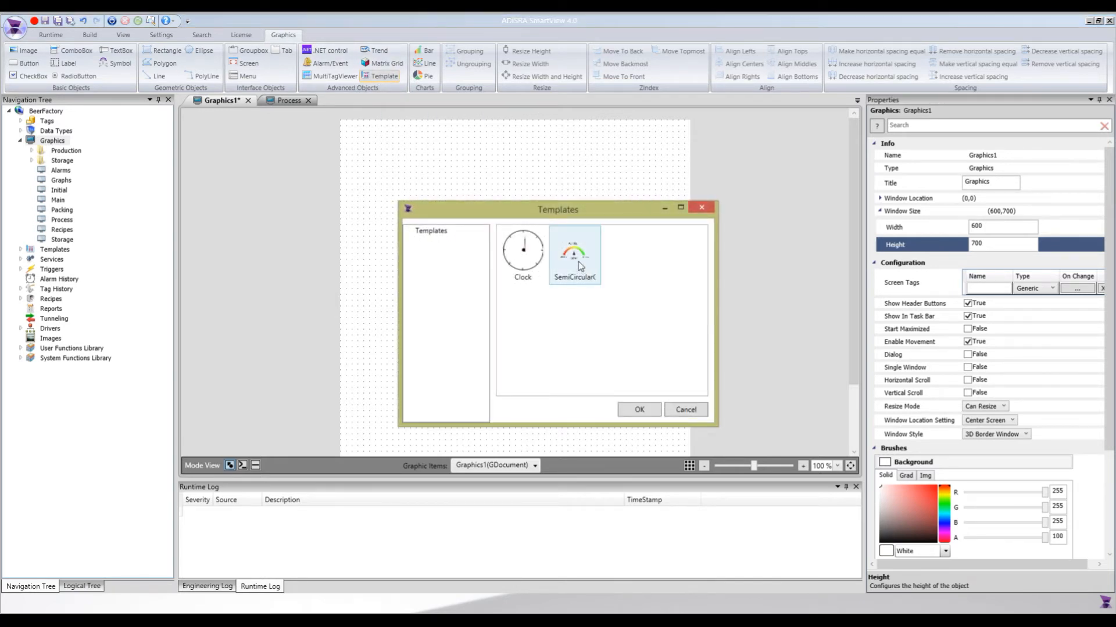
click(639, 409)
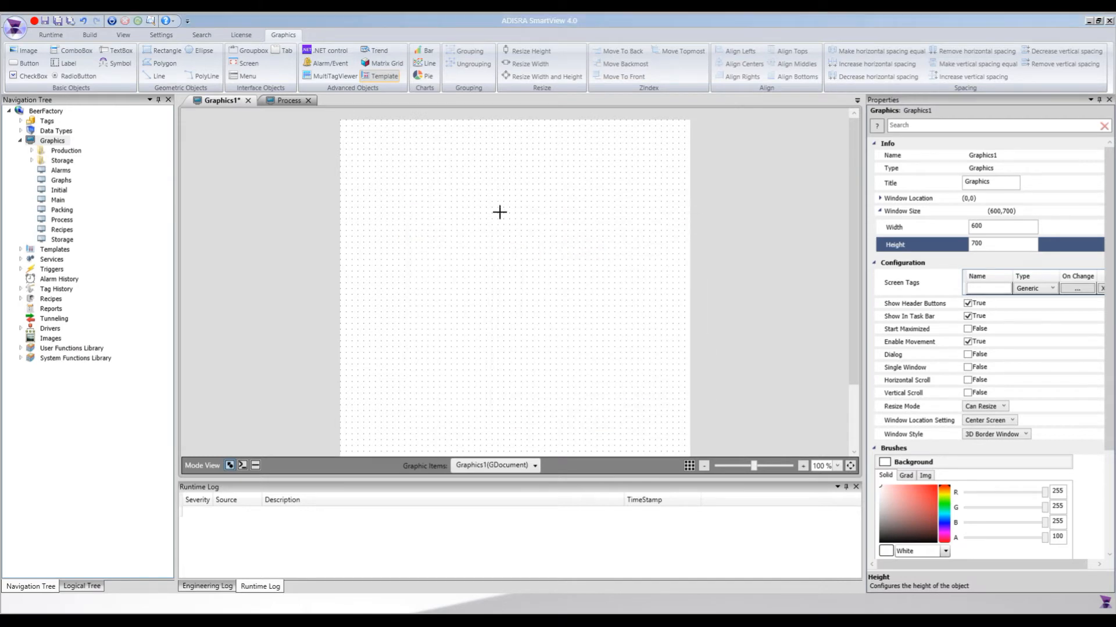
click(480, 189)
drag(553, 226, 503, 203)
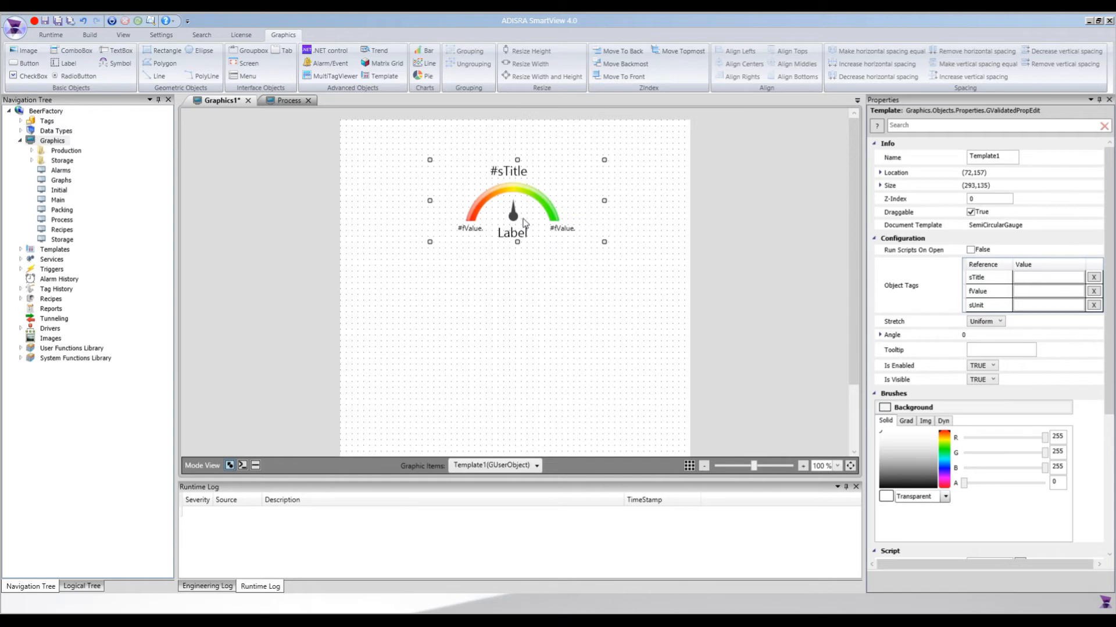
Insert a second SemiCircularGauge template directly below the first, at about (290,160).
click(378, 76)
click(569, 267)
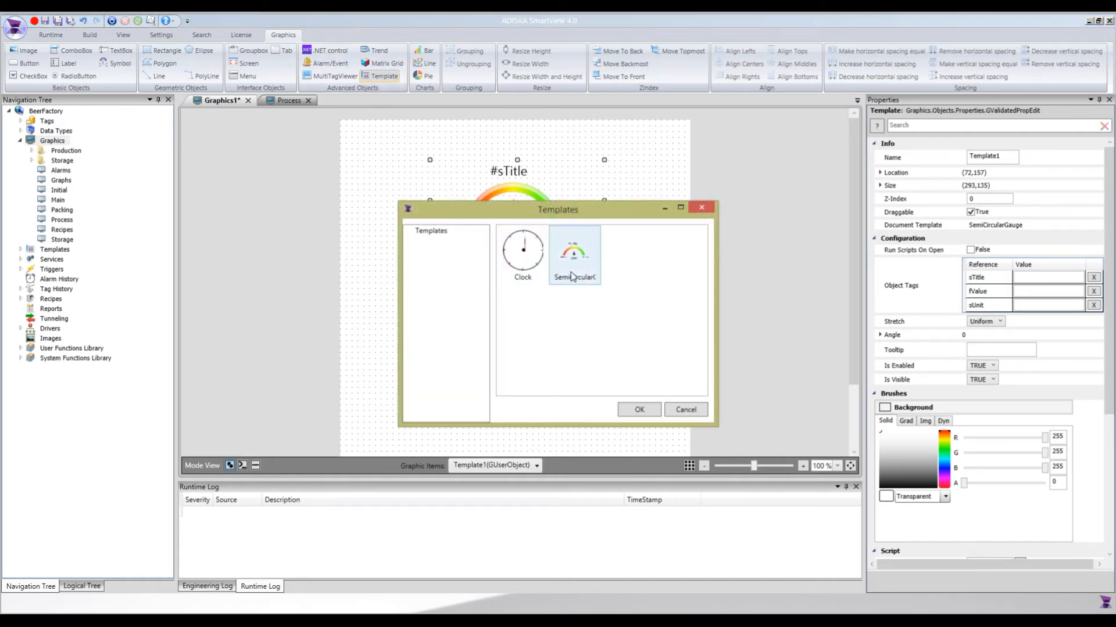
click(633, 416)
click(518, 361)
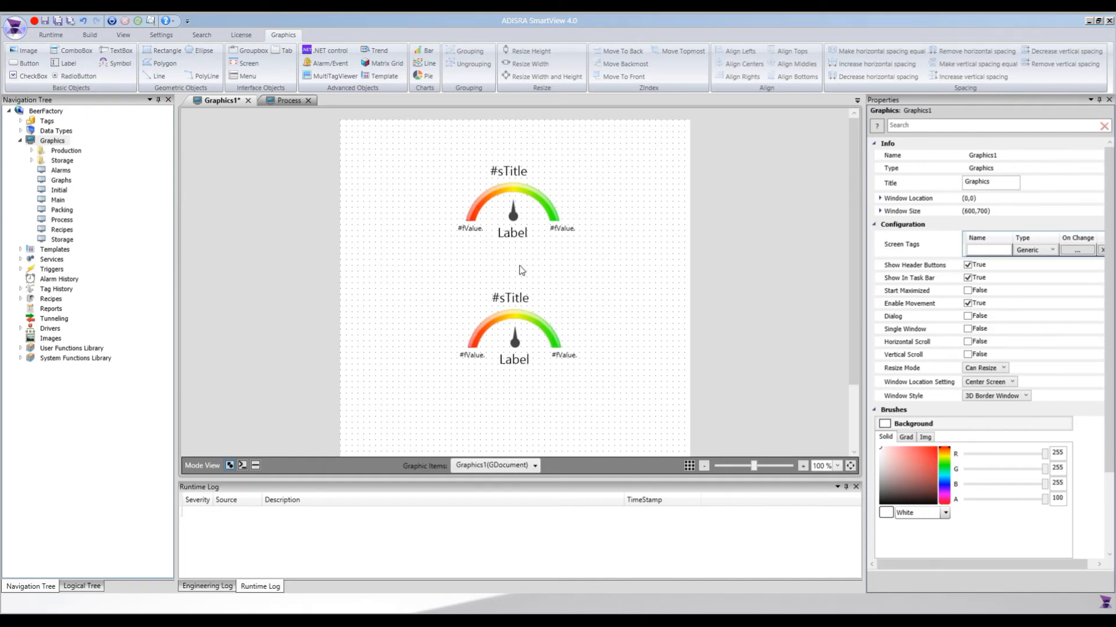
Set the upper gauge's sTitle object tag to Boiling Temperature.
click(512, 216)
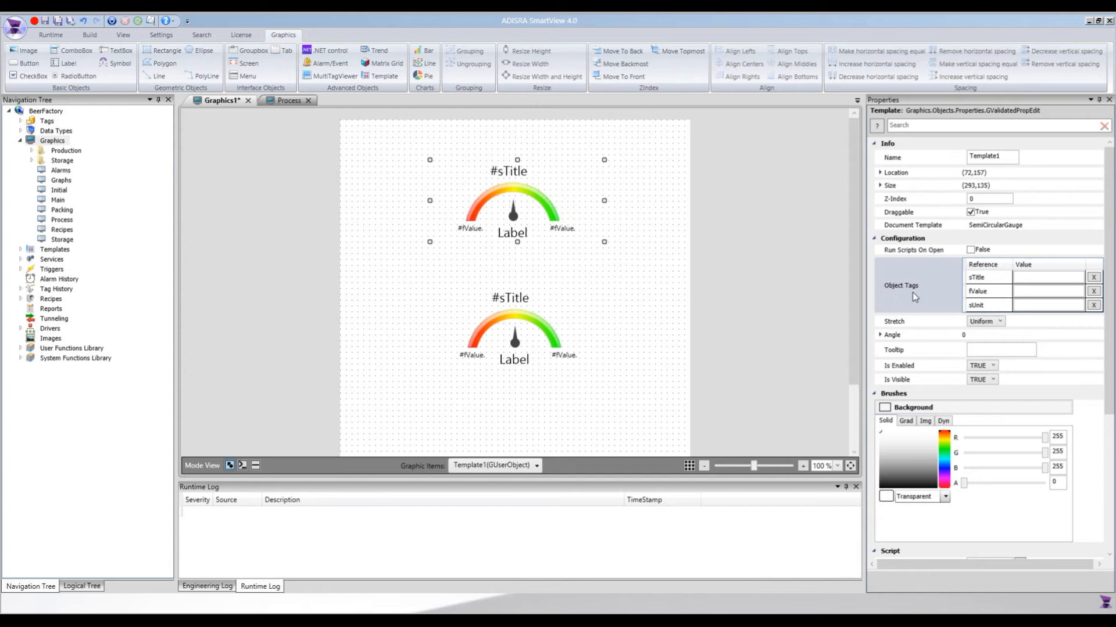
click(1032, 277)
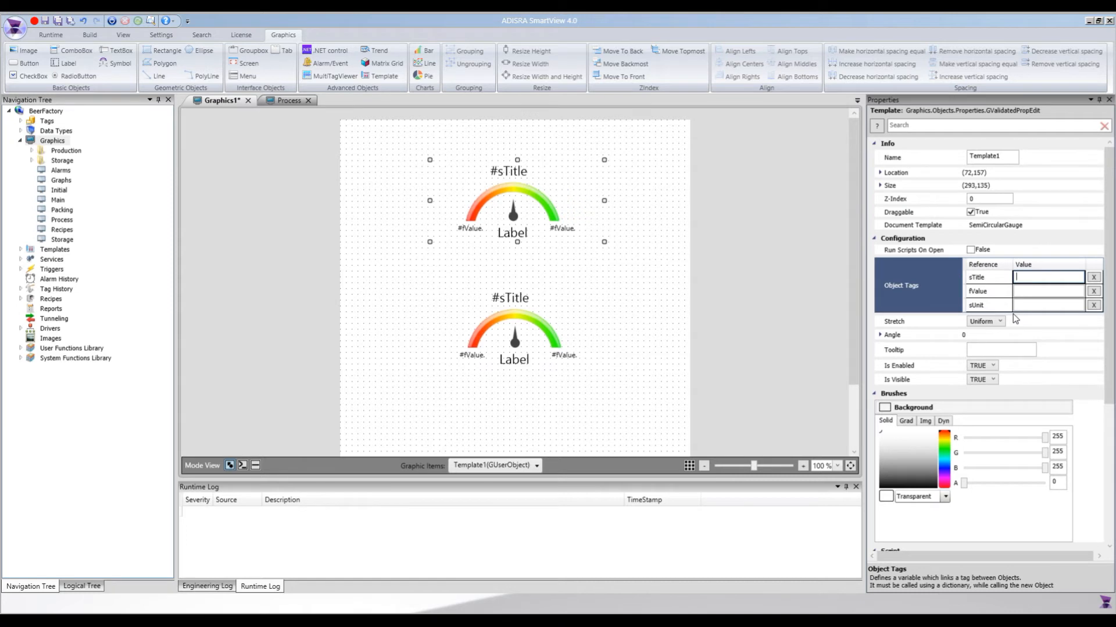
text(Boiling Temperature)
key(Return)
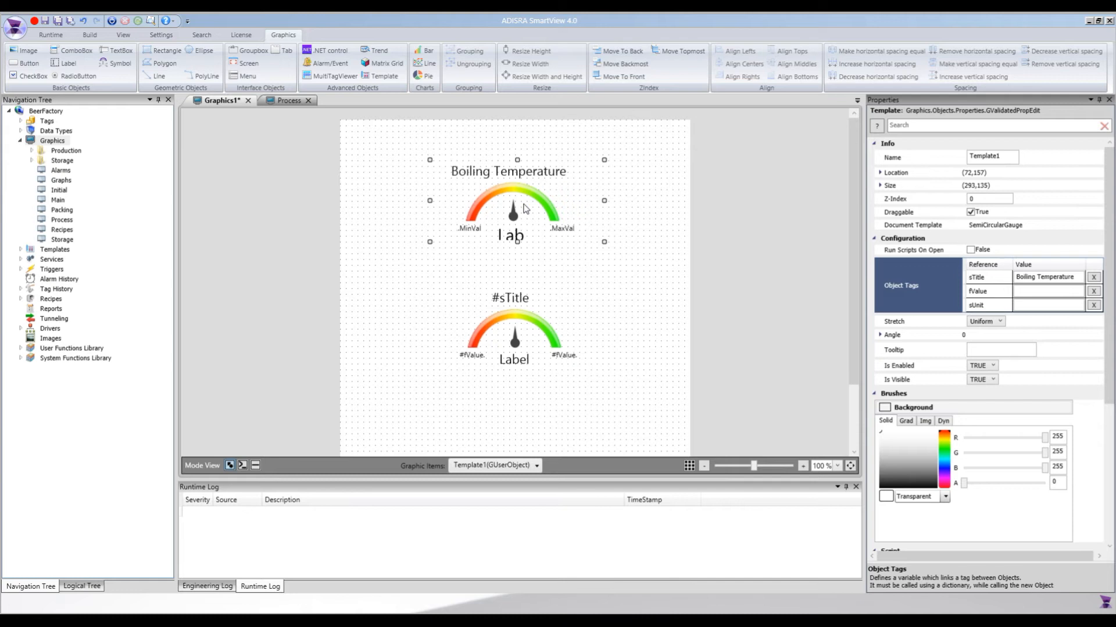
click(1038, 291)
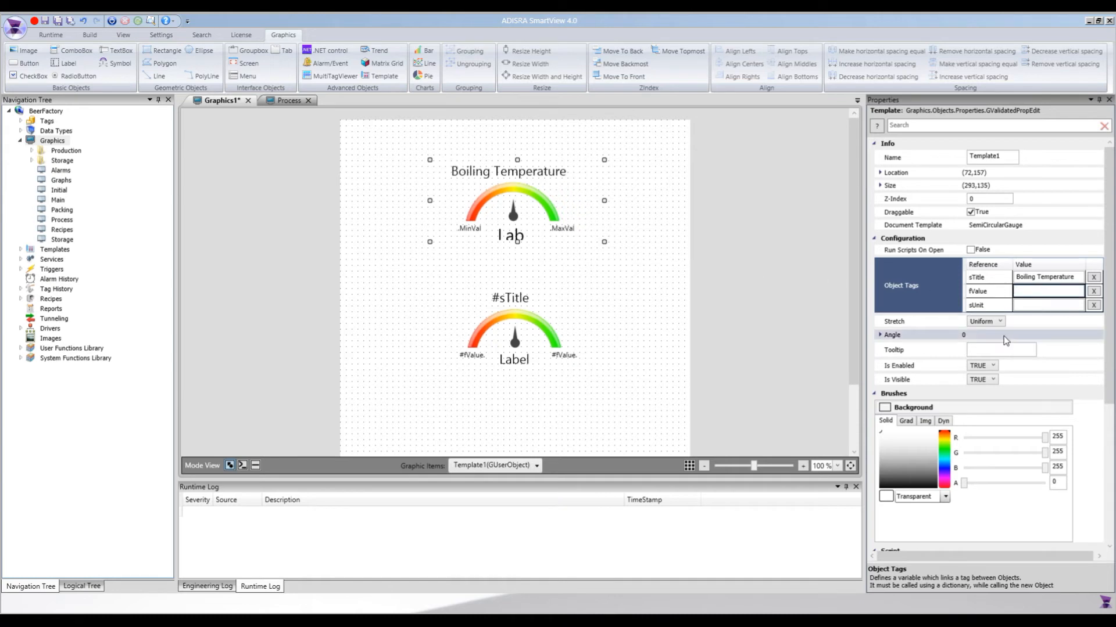
text(@boi)
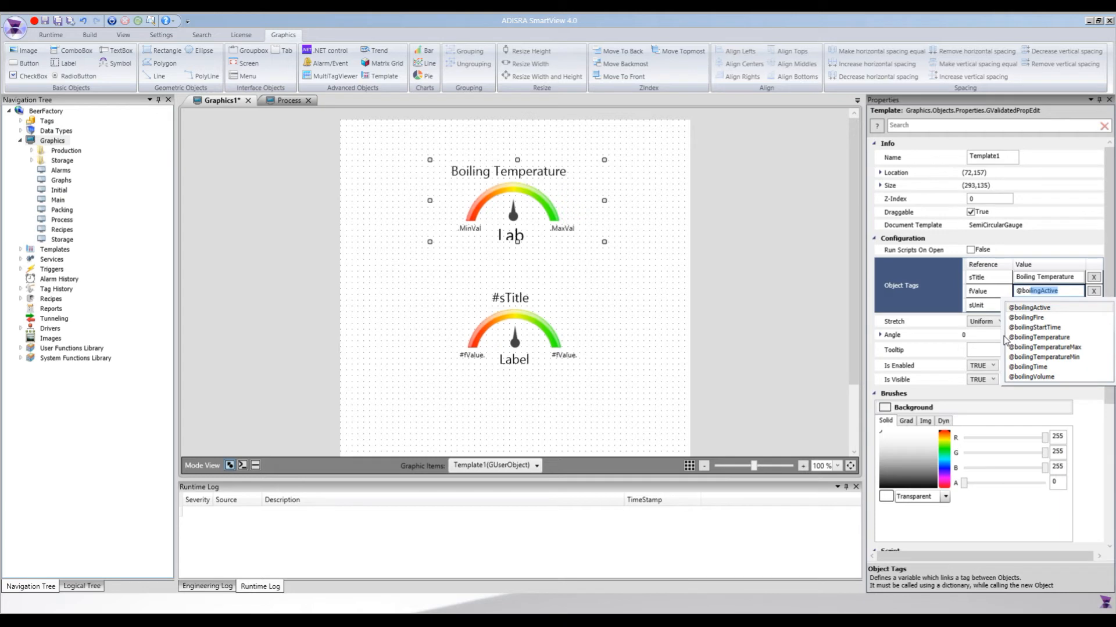
key(Down)
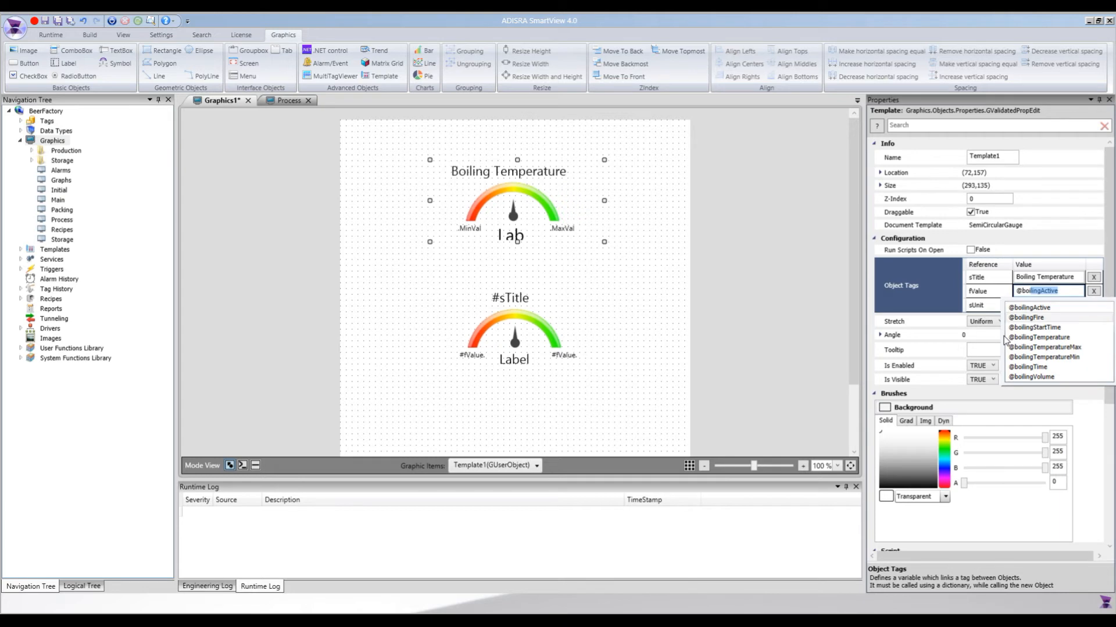
key(Down)
key(Down)
key(Down)
key(Down)
key(Down)
key(Up)
key(Up)
key(Up)
key(Return)
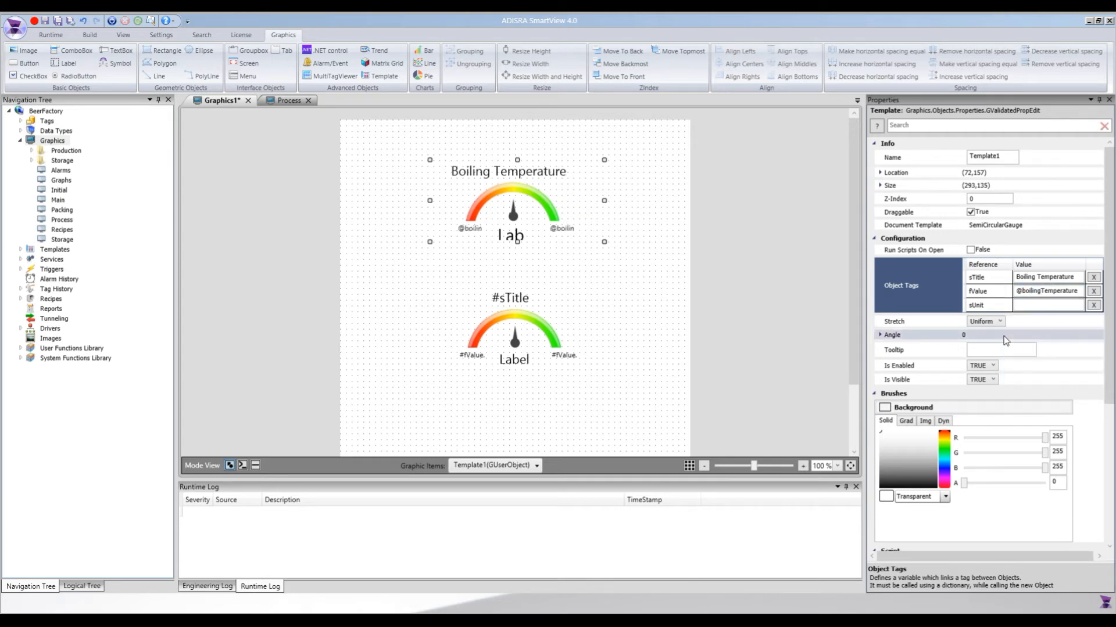
click(1032, 305)
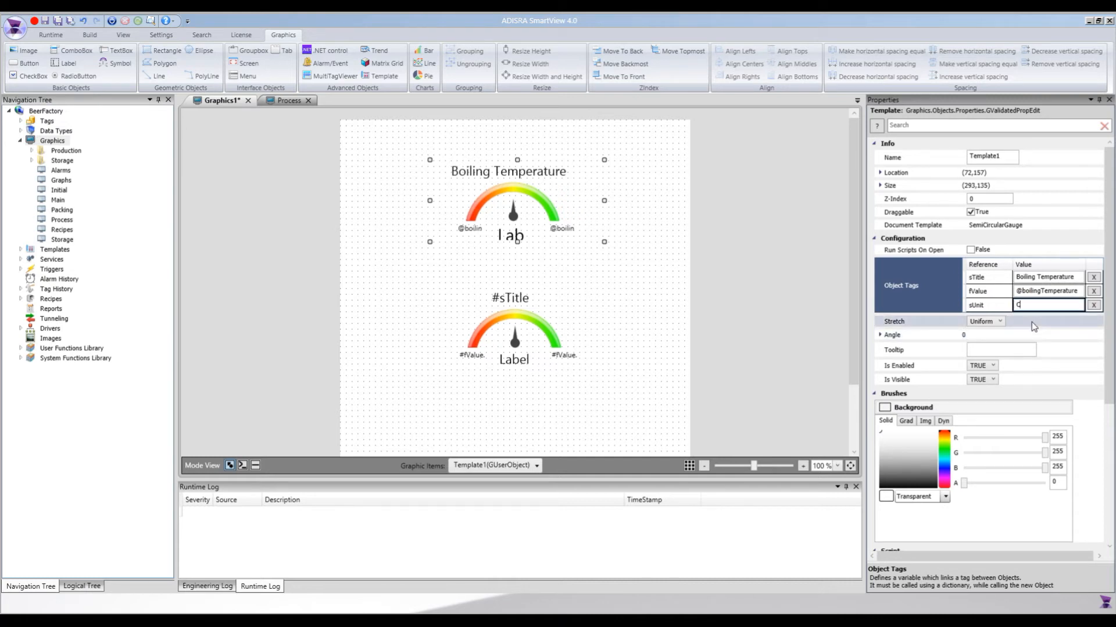
Set the lower gauge's sTitle object tag to Boiling Volume.
click(521, 326)
click(1049, 278)
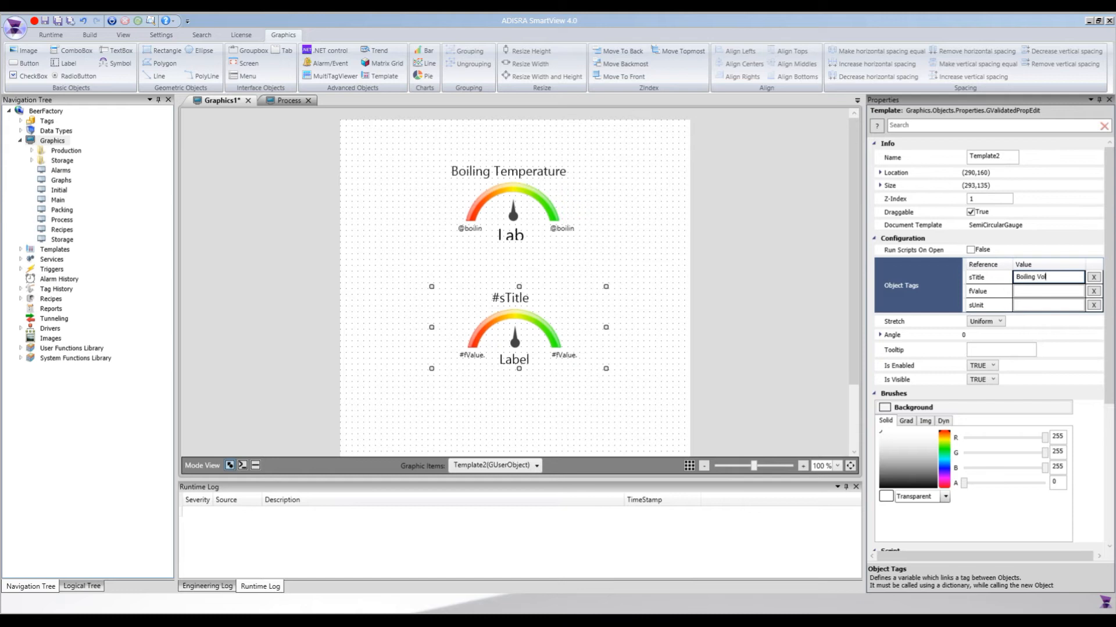
key(Return)
click(1039, 292)
text(@)
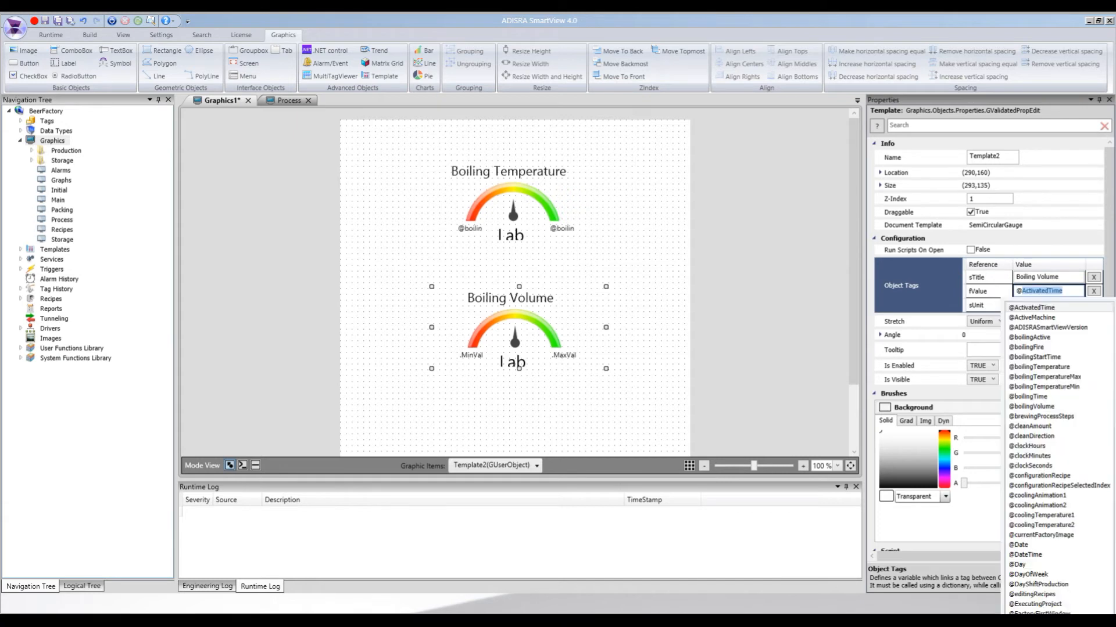
text(boi)
key(Down)
key(Down)
key(Down)
key(Down)
key(Down)
key(Down)
key(Down)
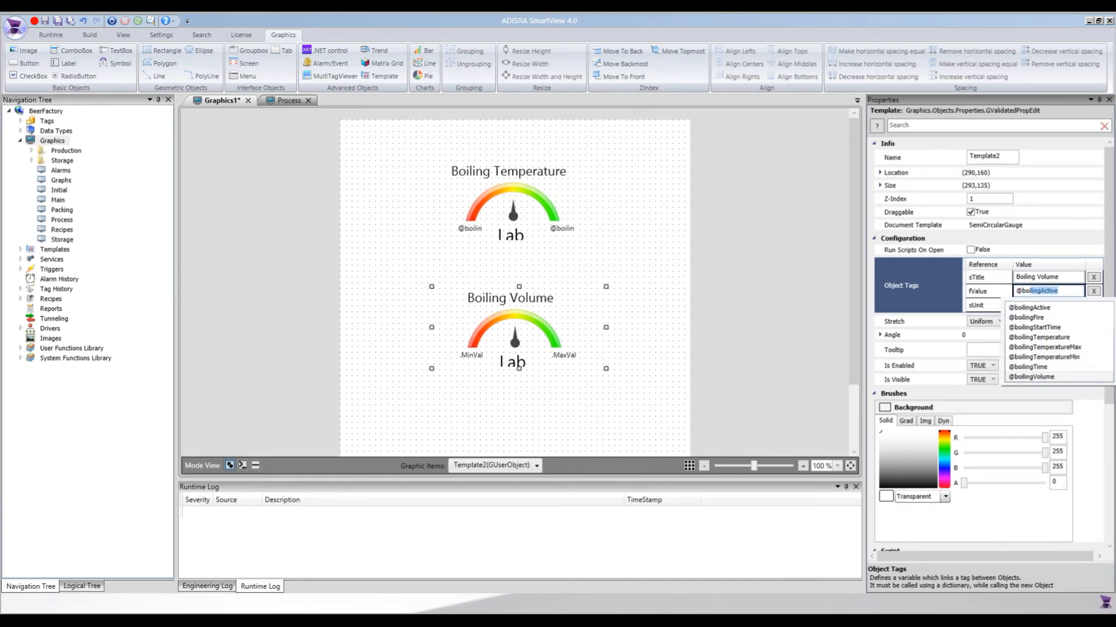
key(Return)
click(1029, 306)
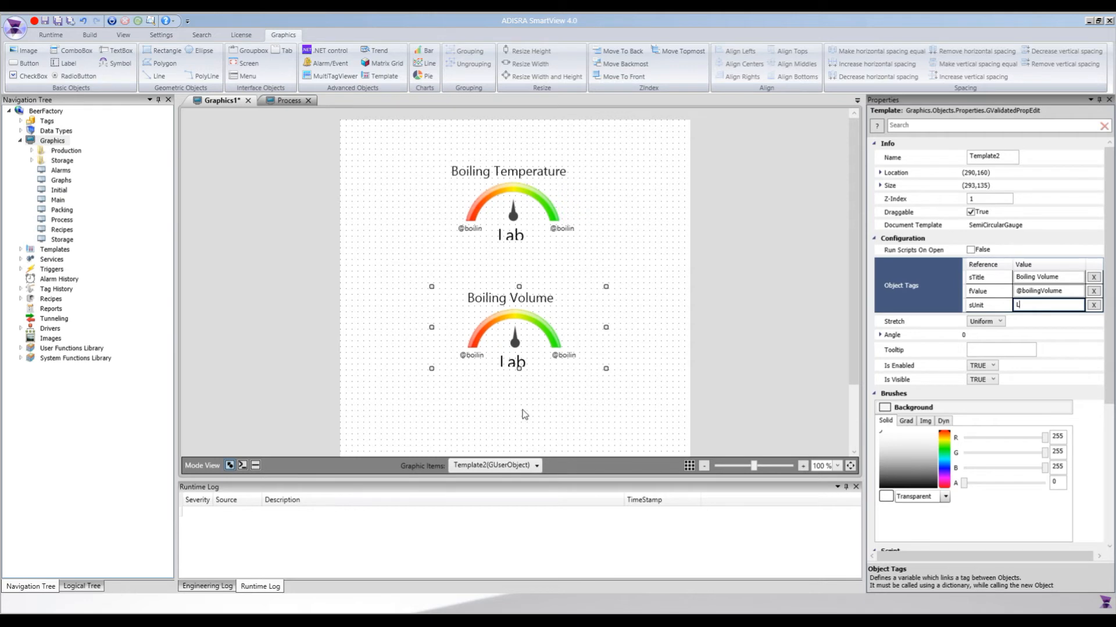
click(614, 327)
click(544, 222)
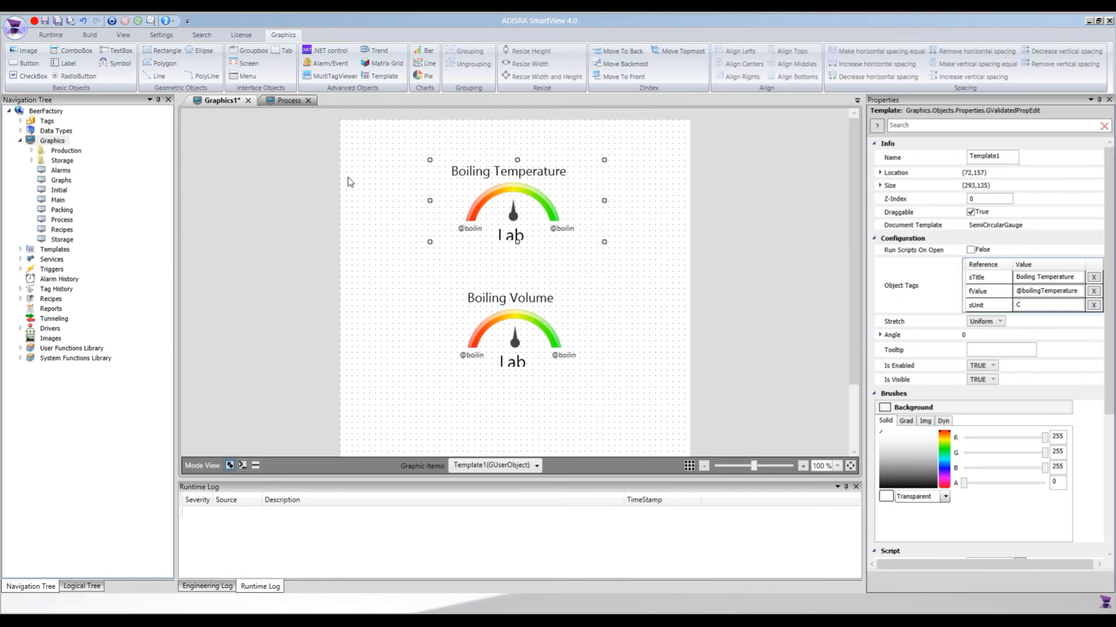
Save the graphic in the Graphics folder as BoilingInformation.gra.
key(ctrl+s)
drag(109, 396, 36, 393)
text(Boiling)
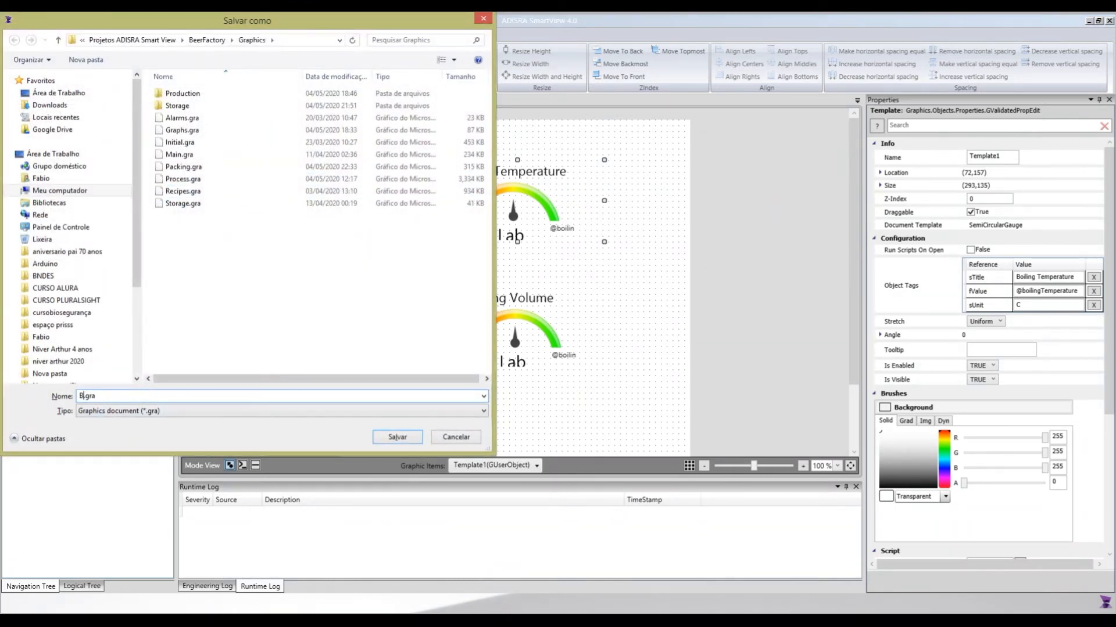
text(Information)
click(397, 437)
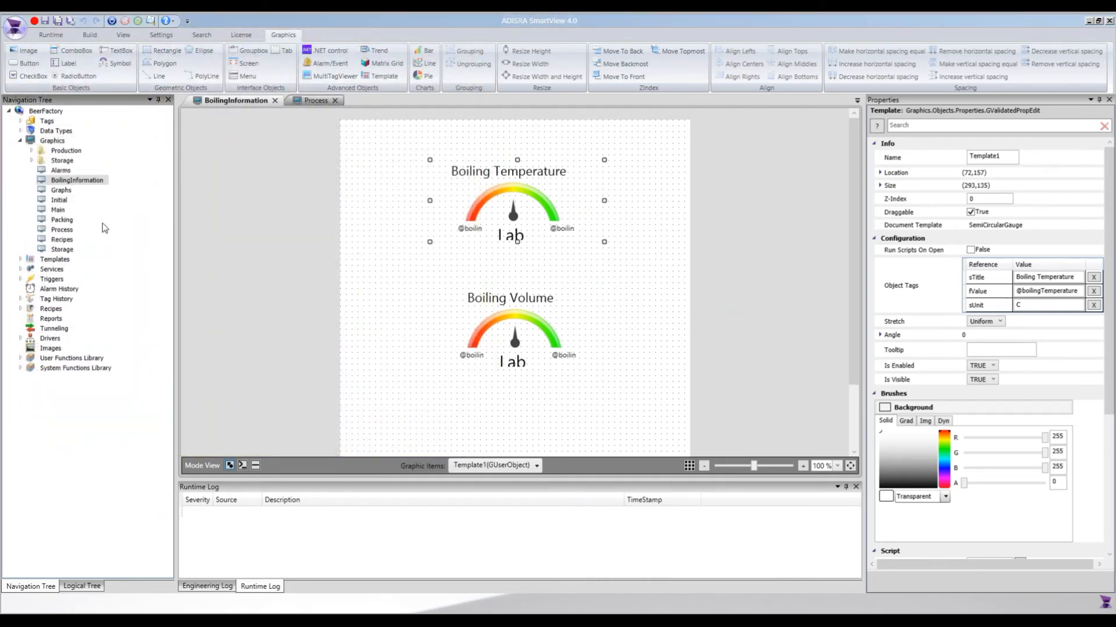
Open the SemiCircularGauge template, move the LabelValue label slightly up to (103,119), and save the template.
click(22, 259)
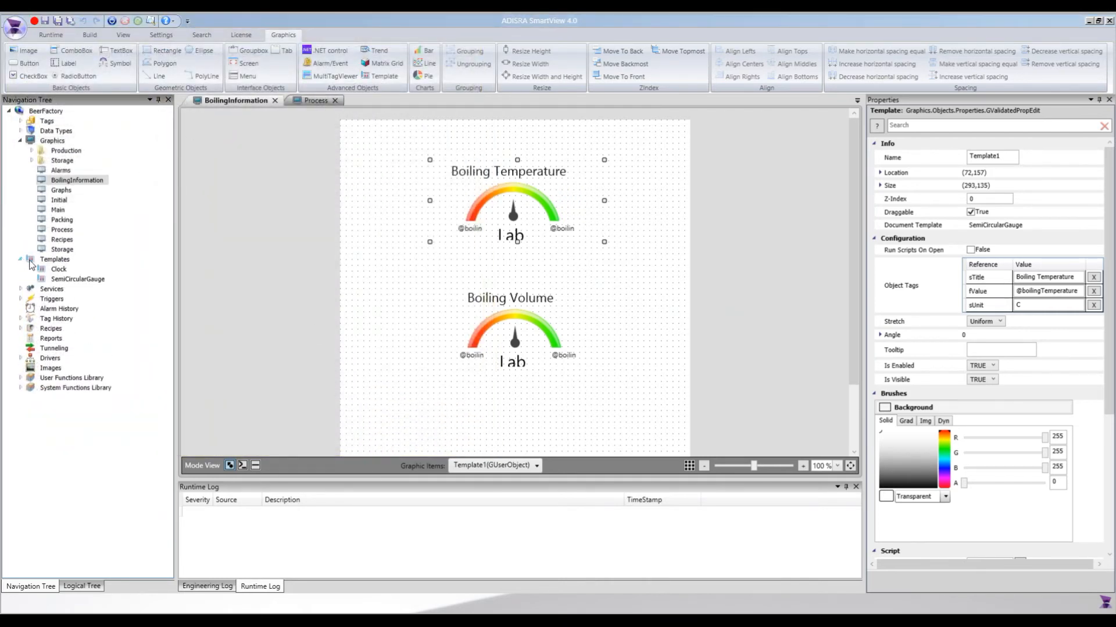
double_click(65, 280)
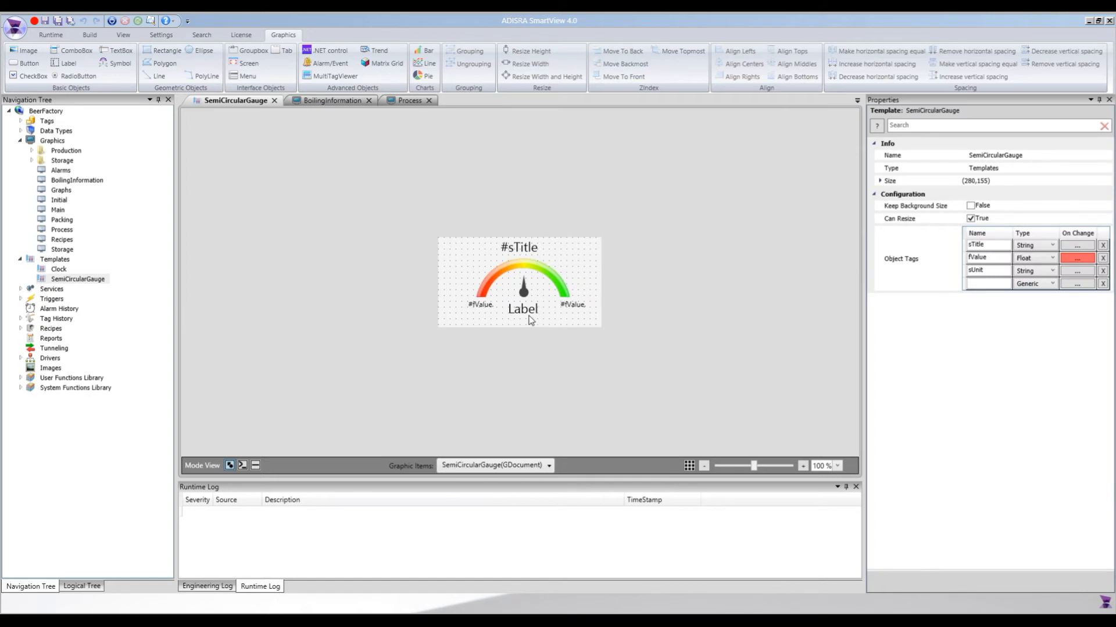
click(528, 314)
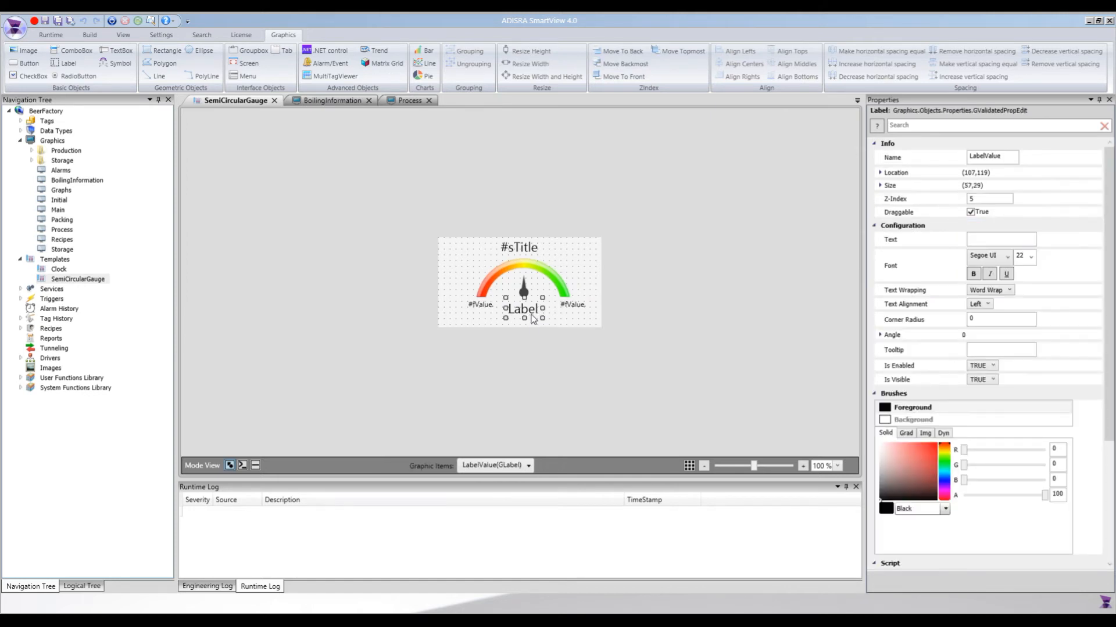
drag(521, 314, 521, 311)
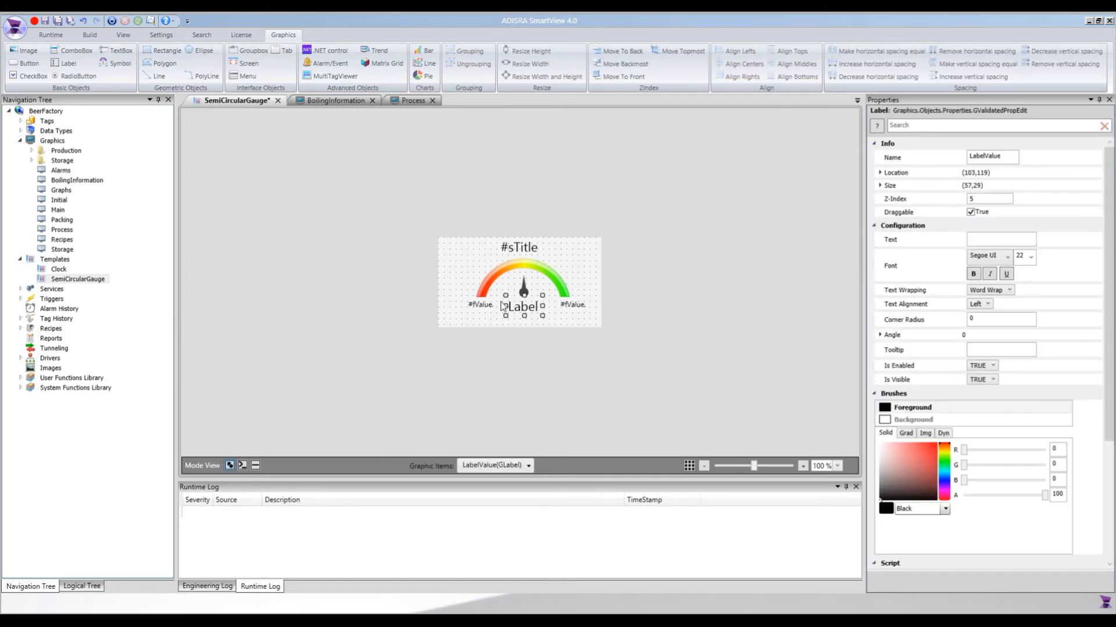
click(468, 260)
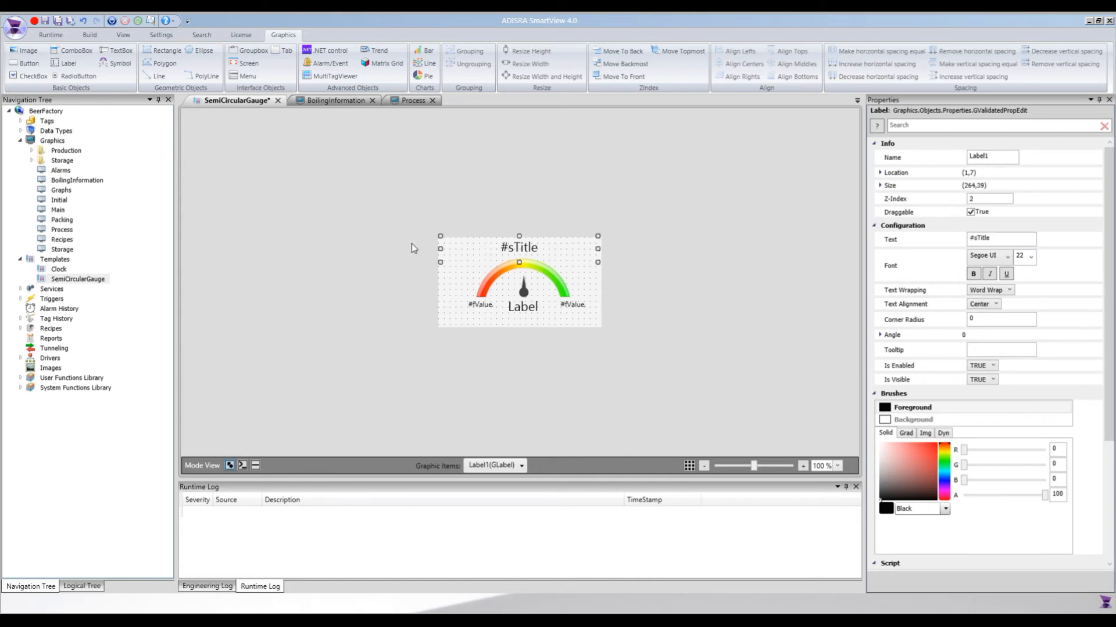
key(ctrl+s)
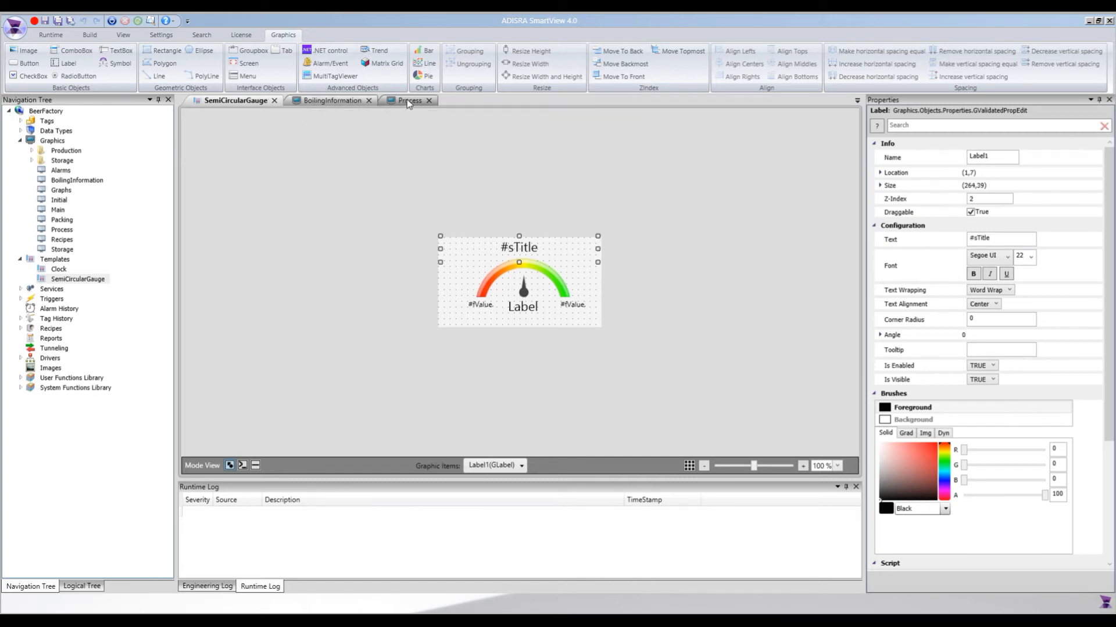
Close and reopen the BoilingInformation graphic, and move both gauges together slightly up the canvas.
click(332, 99)
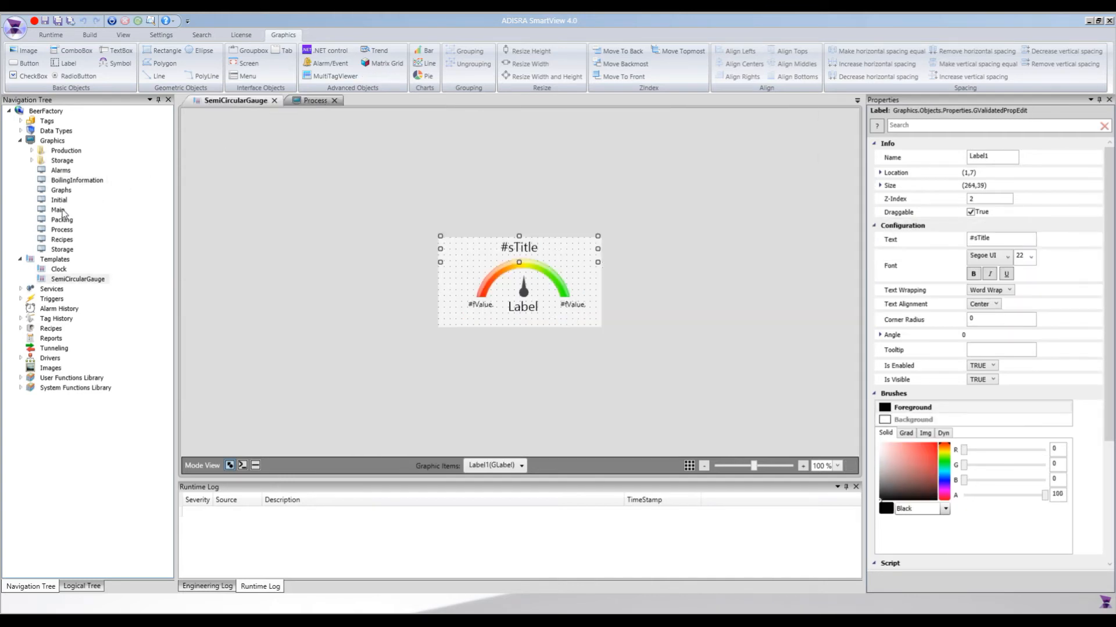
double_click(66, 181)
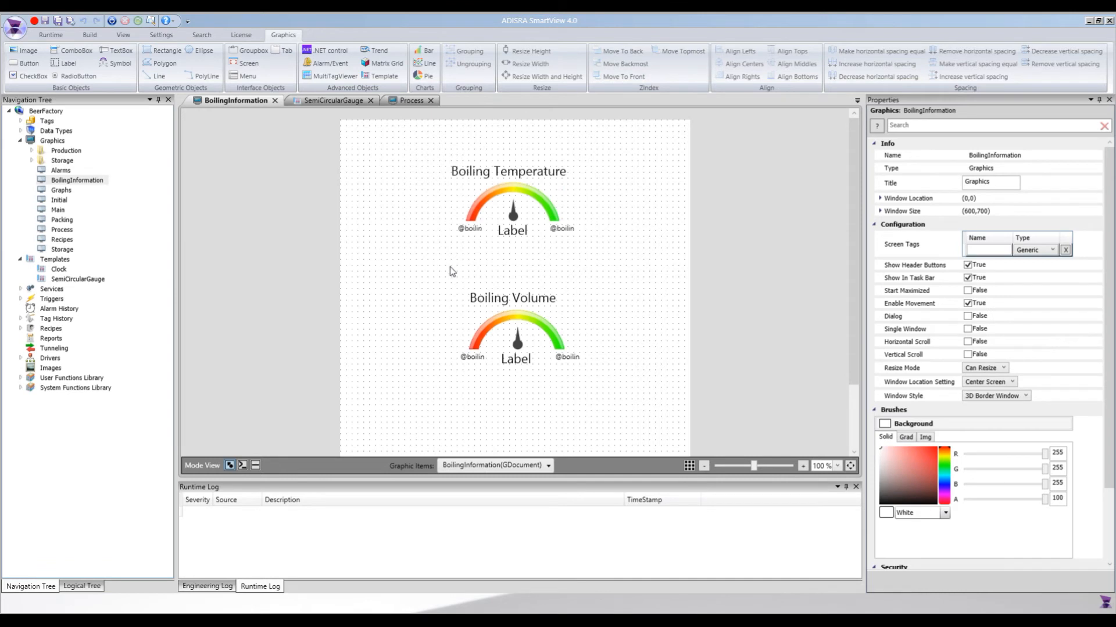
click(515, 329)
ctrl+click(504, 211)
key(Up)
key(Up)
key(Up)
key(Up)
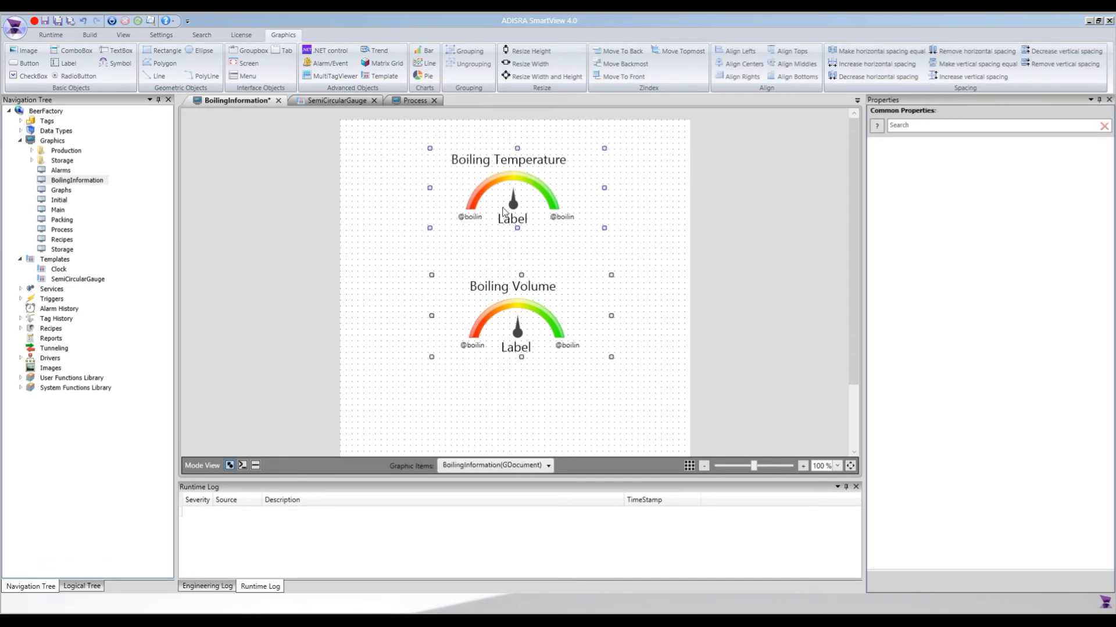
click(653, 217)
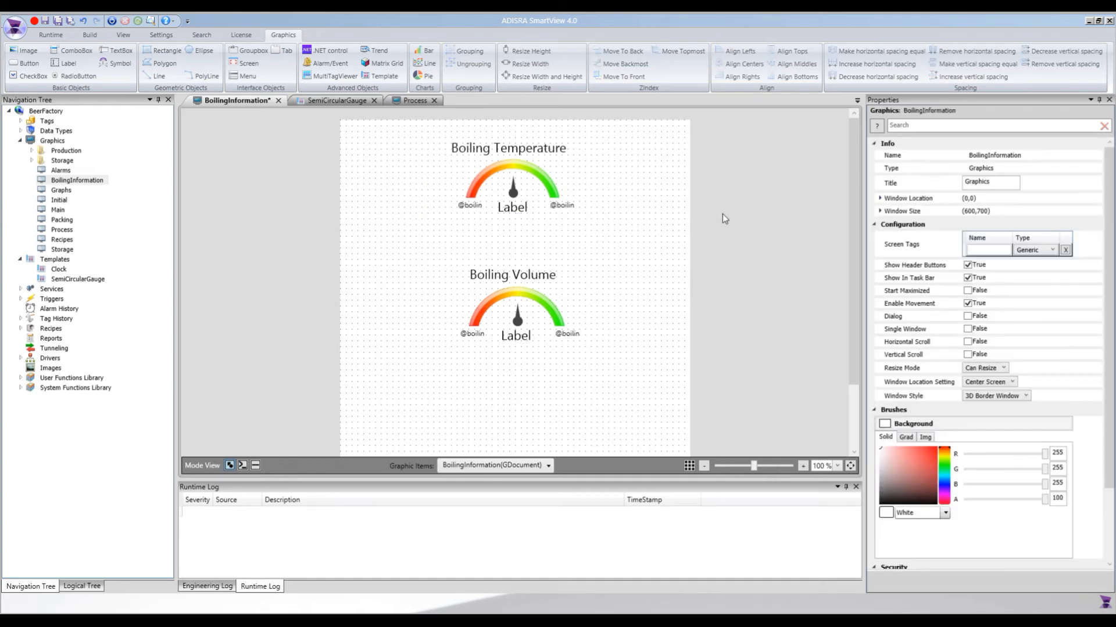
Set the BoilingInformation graphic's window size to a width of 400 and a height of 500.
click(879, 211)
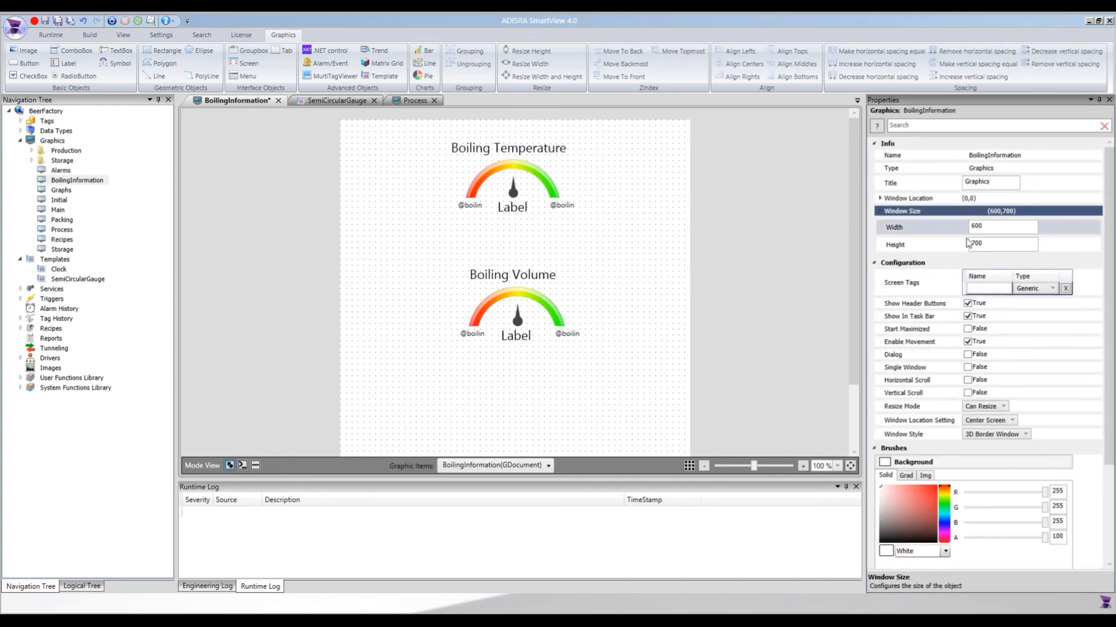
click(989, 228)
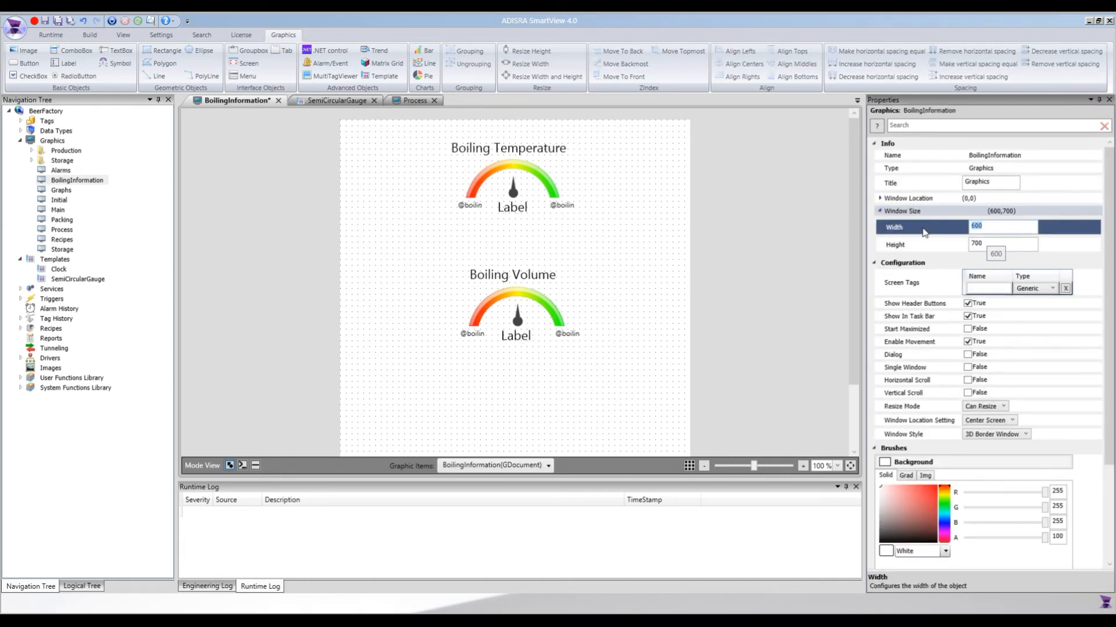
text(400)
click(885, 245)
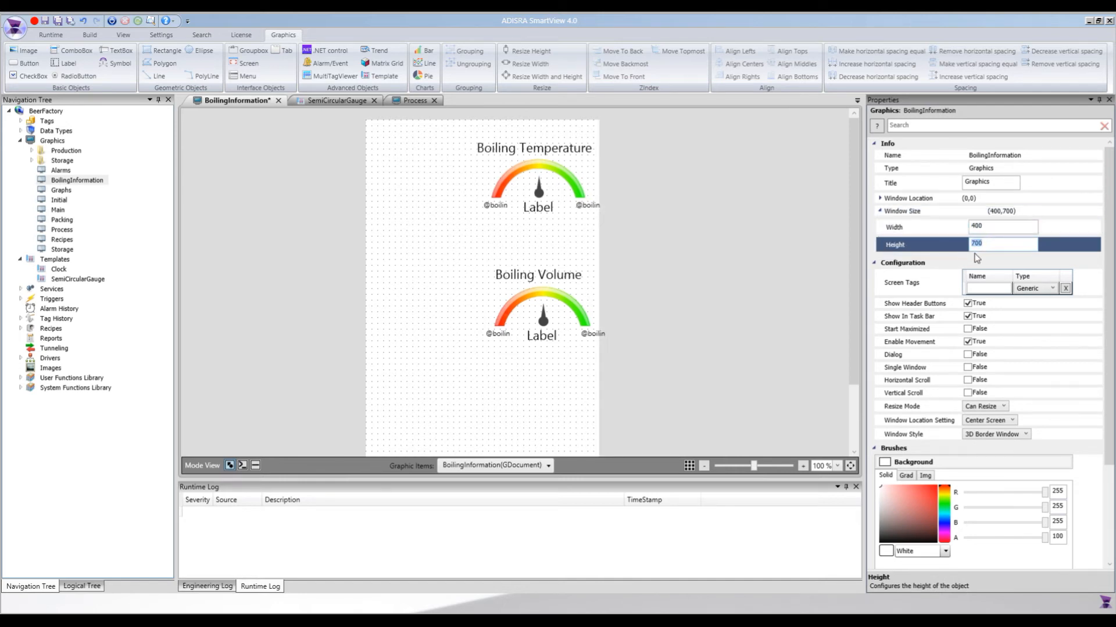
text(500)
key(Return)
Move both gauges together so they sit centred in the resized BoilingInformation graphic, and save it.
click(543, 212)
ctrl+click(535, 330)
drag(535, 330, 477, 341)
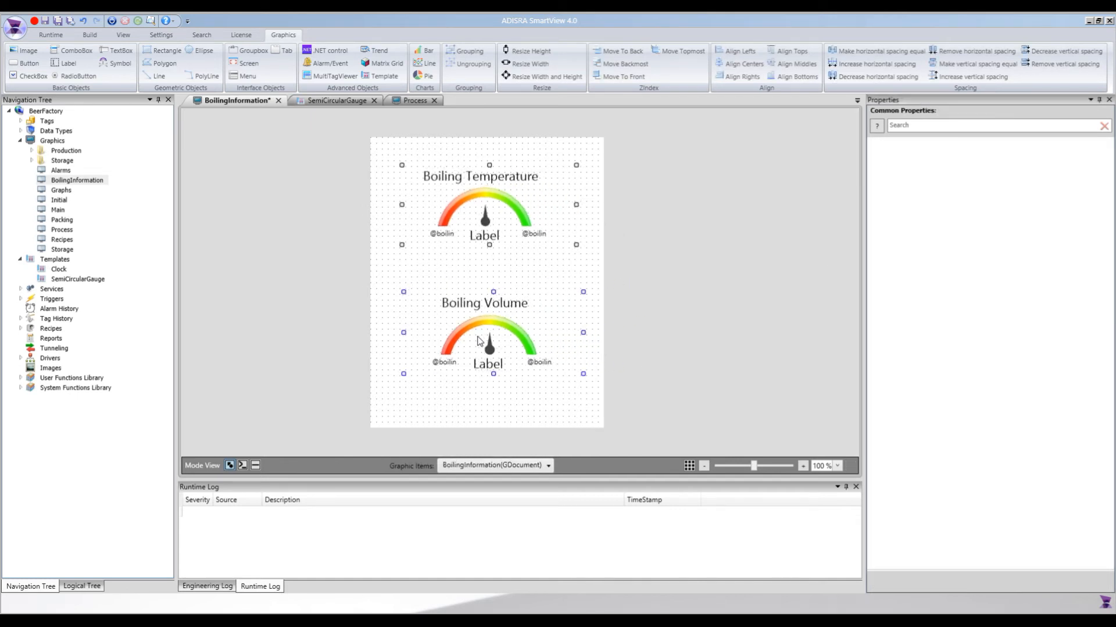
click(488, 416)
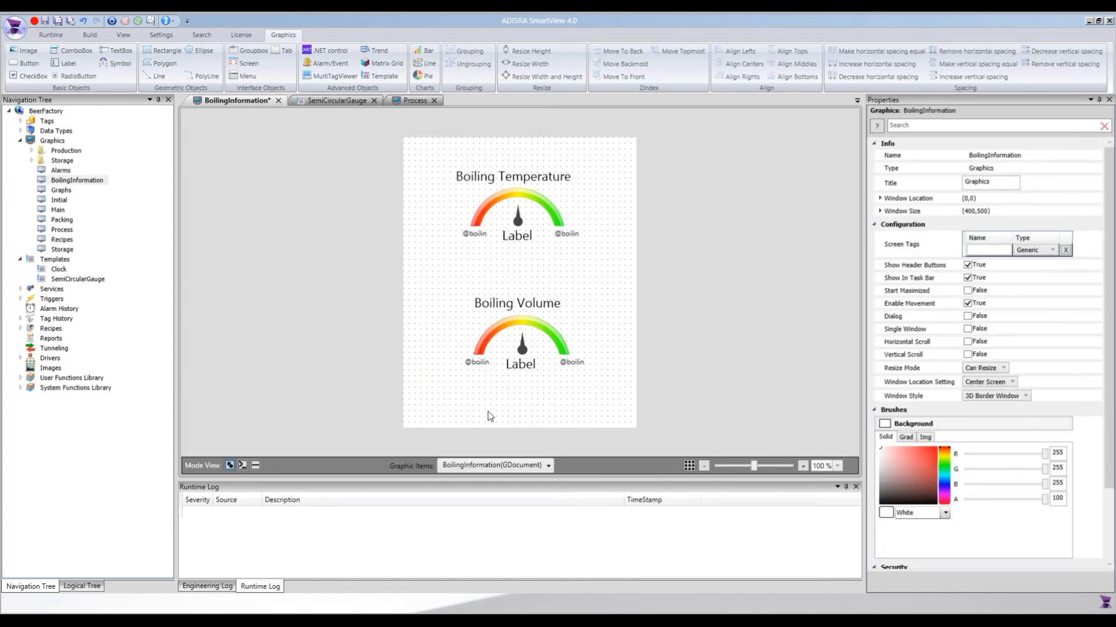
key(ctrl+s)
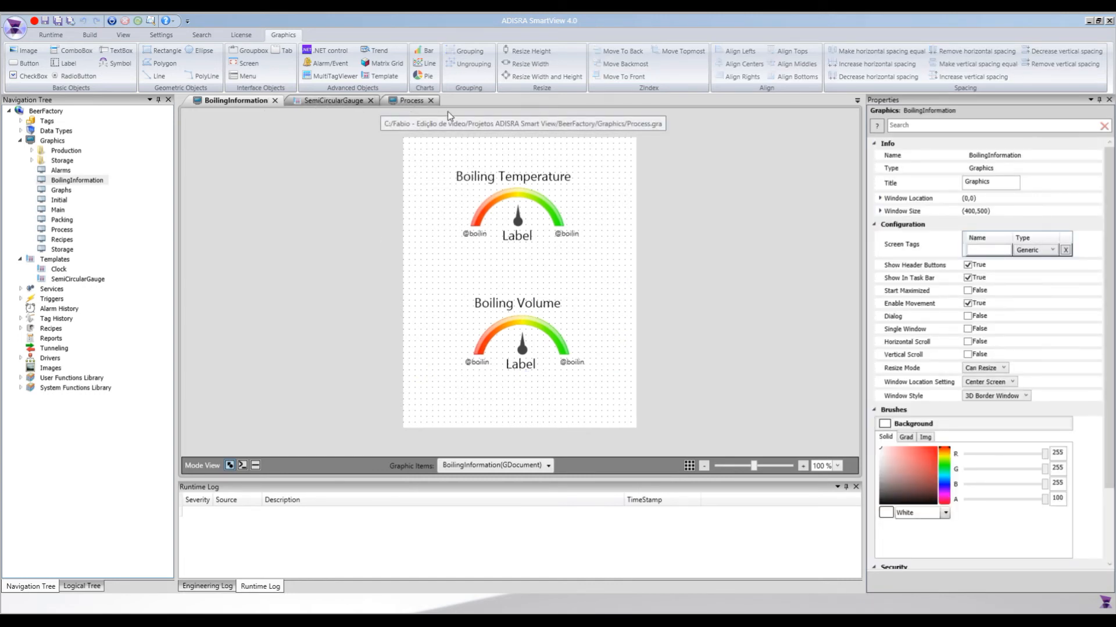
In the Process graphic, add a button of about 45 by 22 above the boiling tank with the text Info.
click(430, 102)
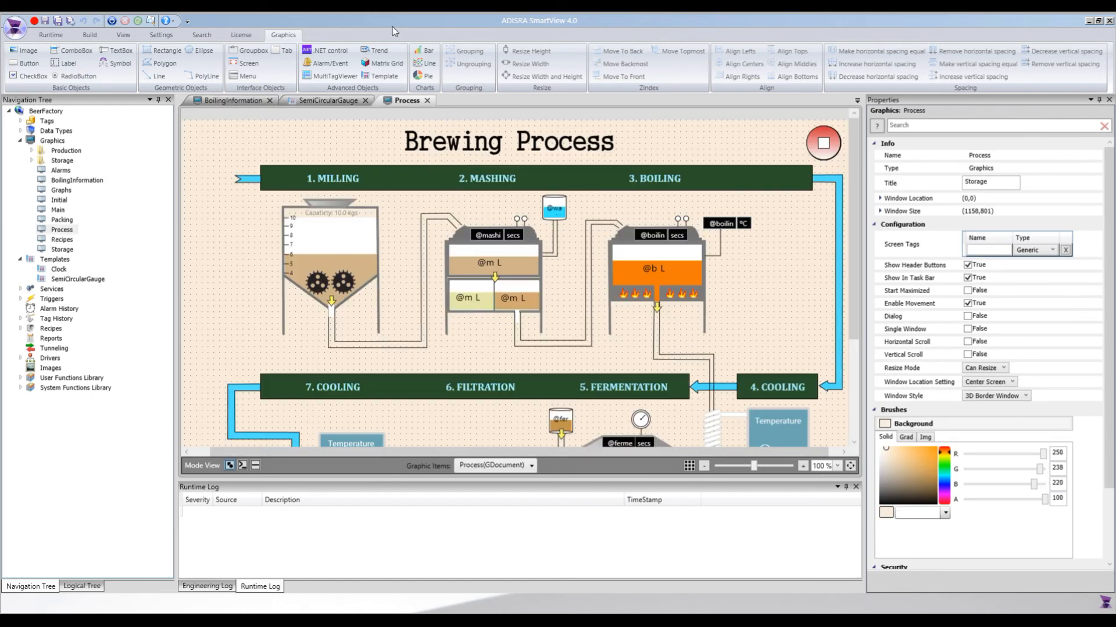
click(29, 64)
drag(643, 211, 669, 223)
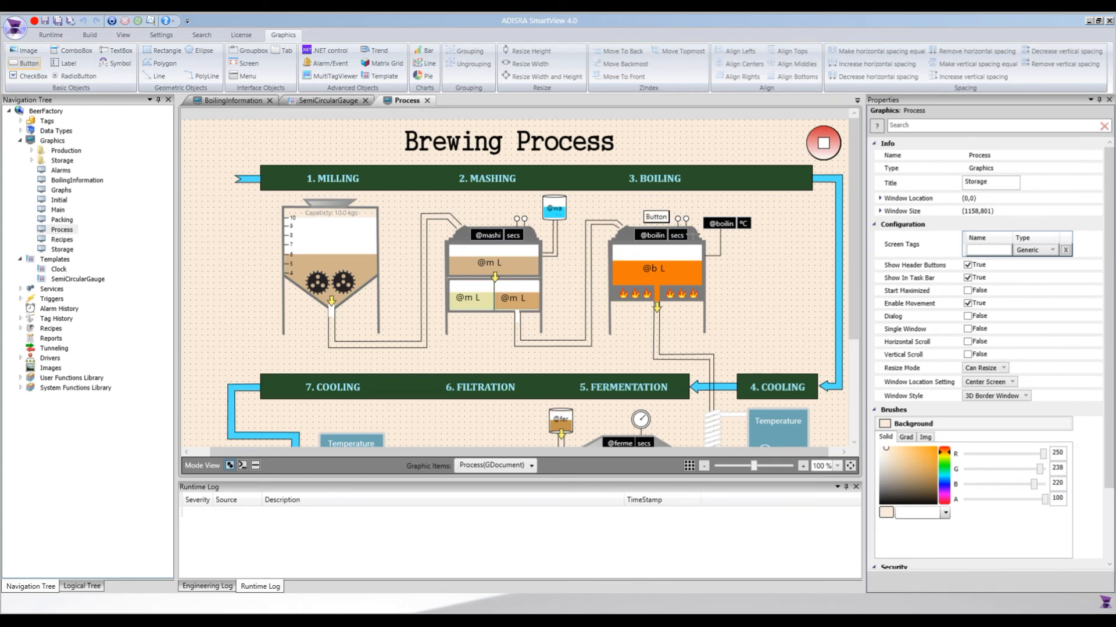
click(994, 239)
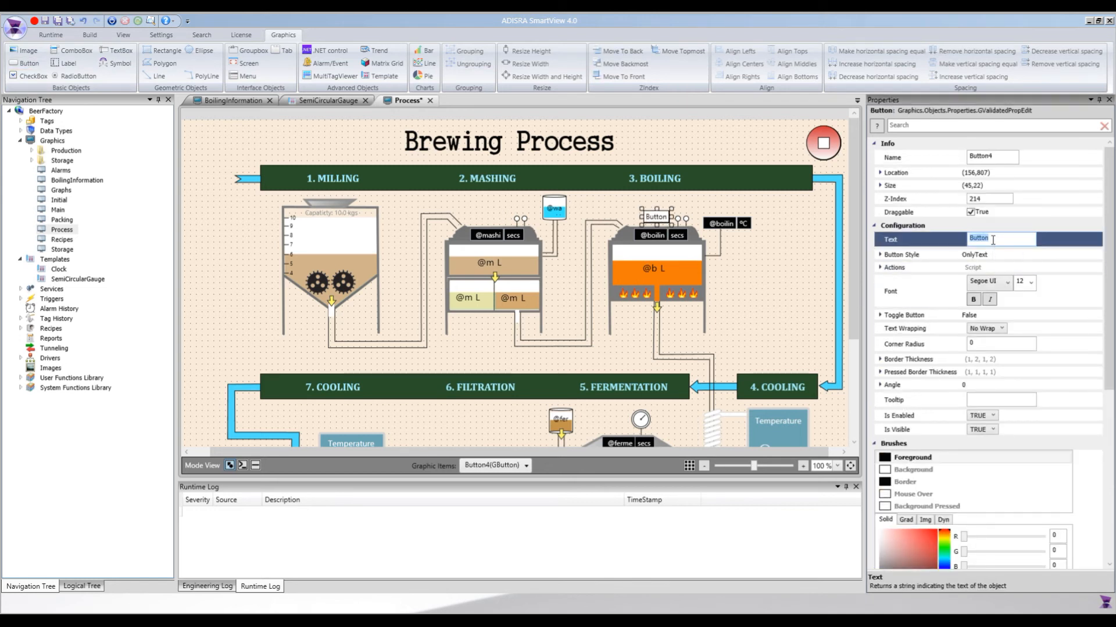
text(Info)
key(Tab)
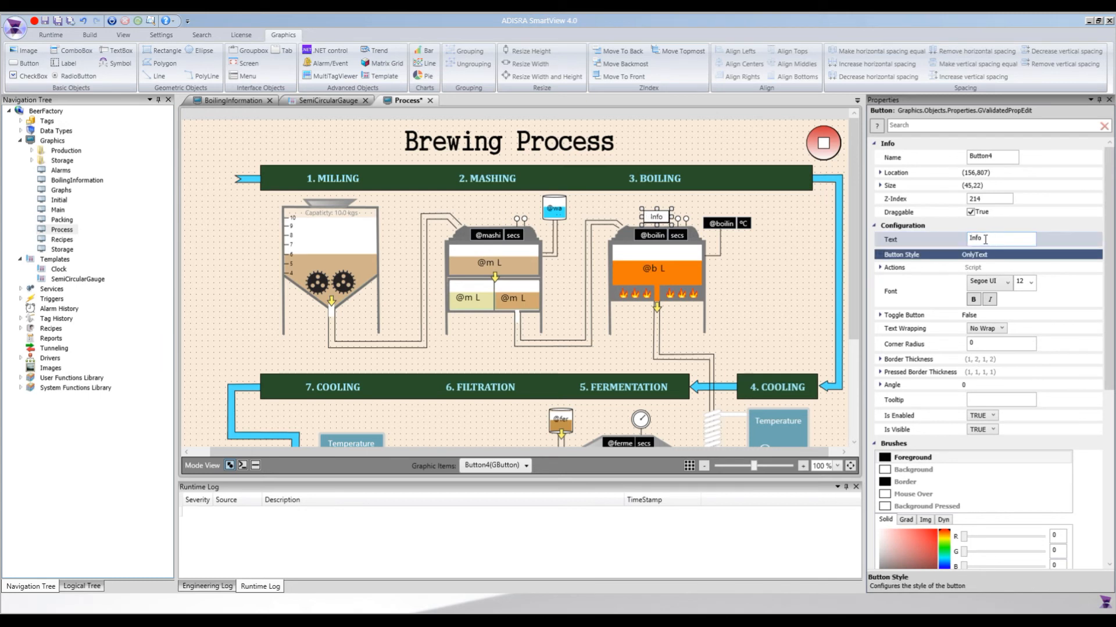
Give the Info button the Mouse Up script SVGraphics.Open("BoilingInformation"); and save the Process graphic.
click(255, 467)
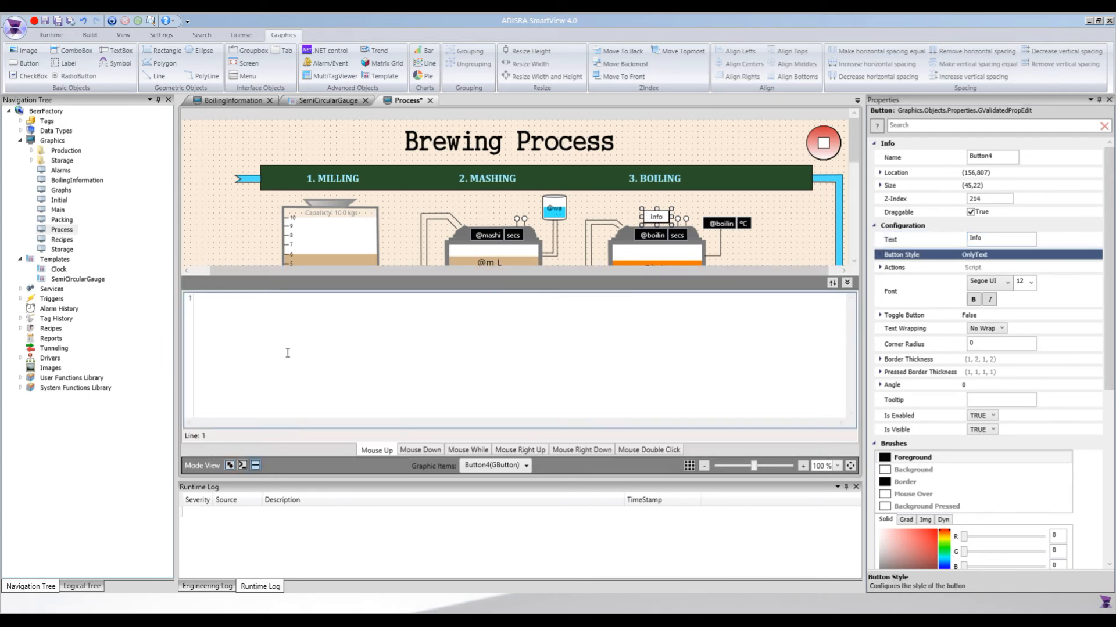
text(SVGraphics)
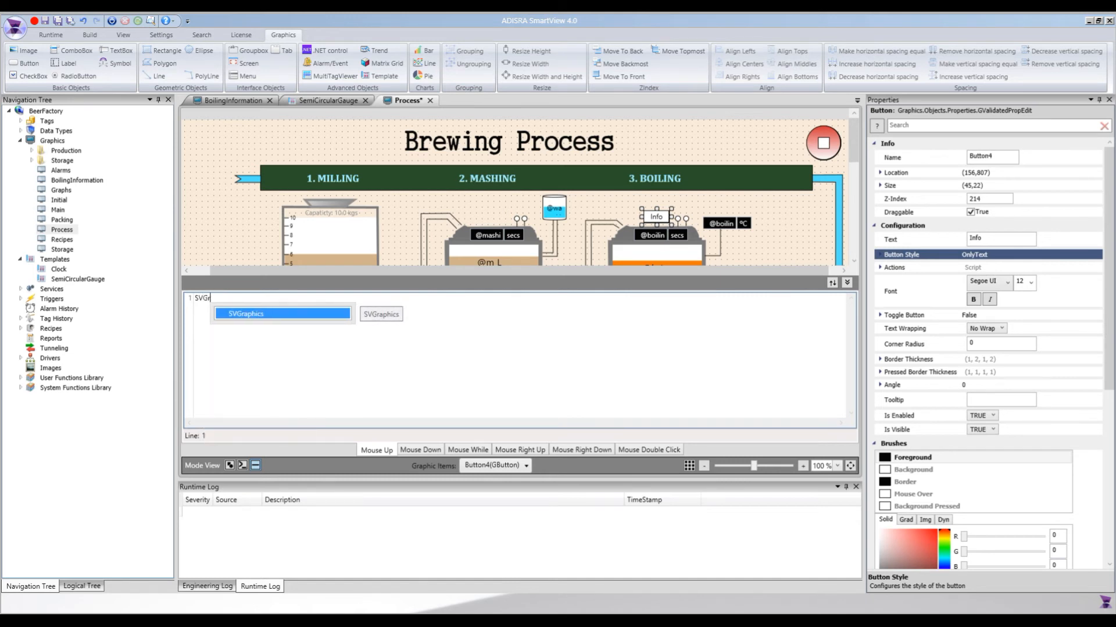
key(Tab)
text(.Ope)
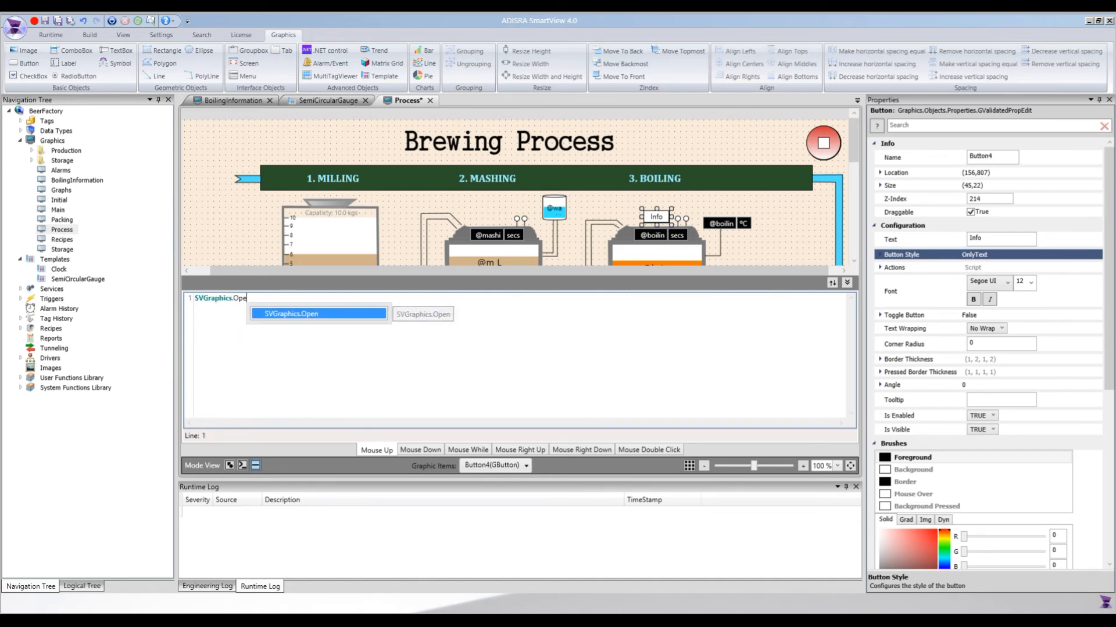
key(Tab)
text(())
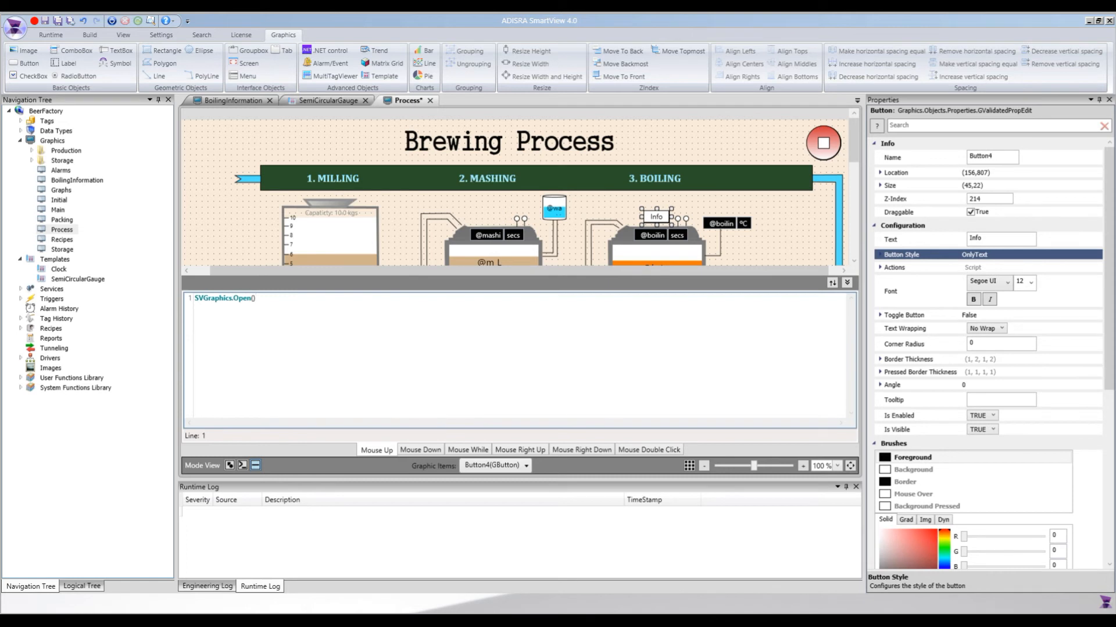
text("")
text(BoilingI)
text(nformation)
key(ctrl+s)
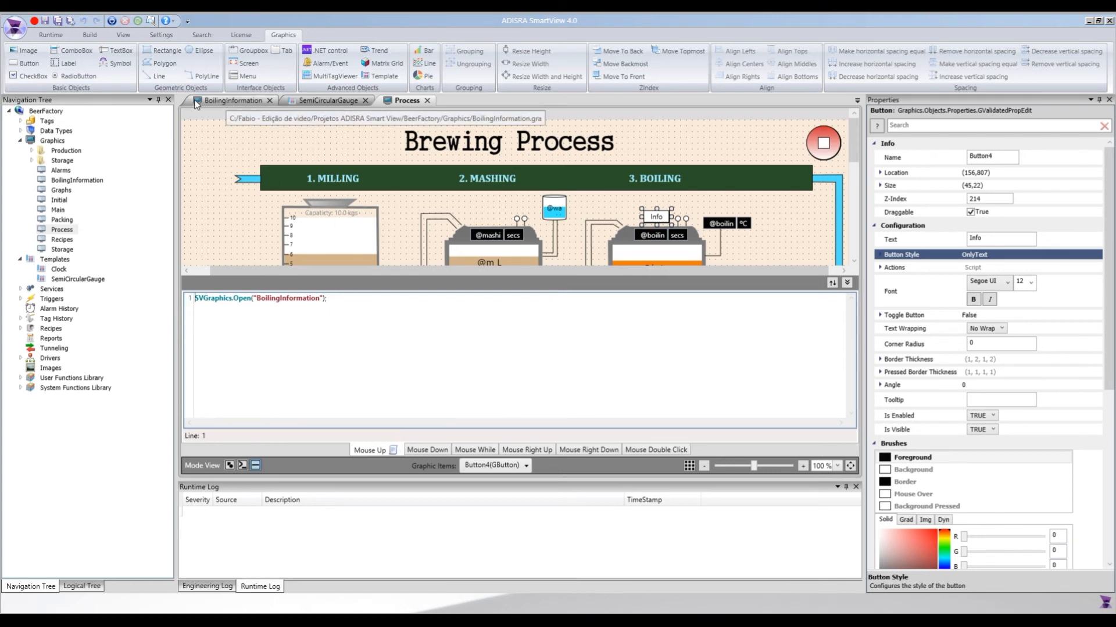
Run the BeerFactory project and show the Brewing Process screen in the runtime window.
click(52, 36)
click(20, 58)
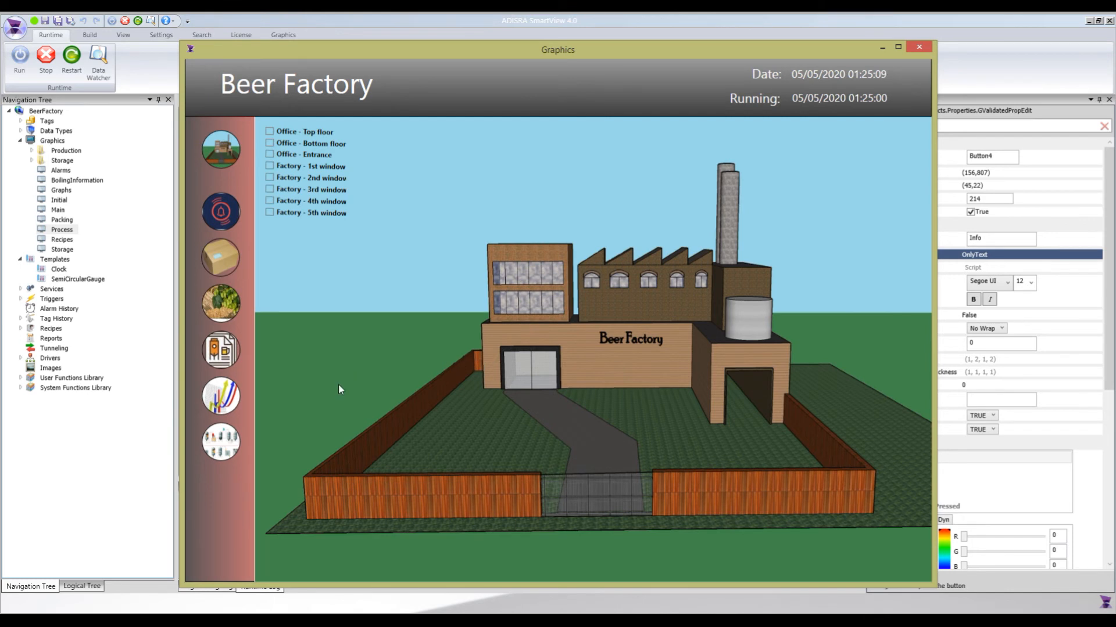
click(215, 449)
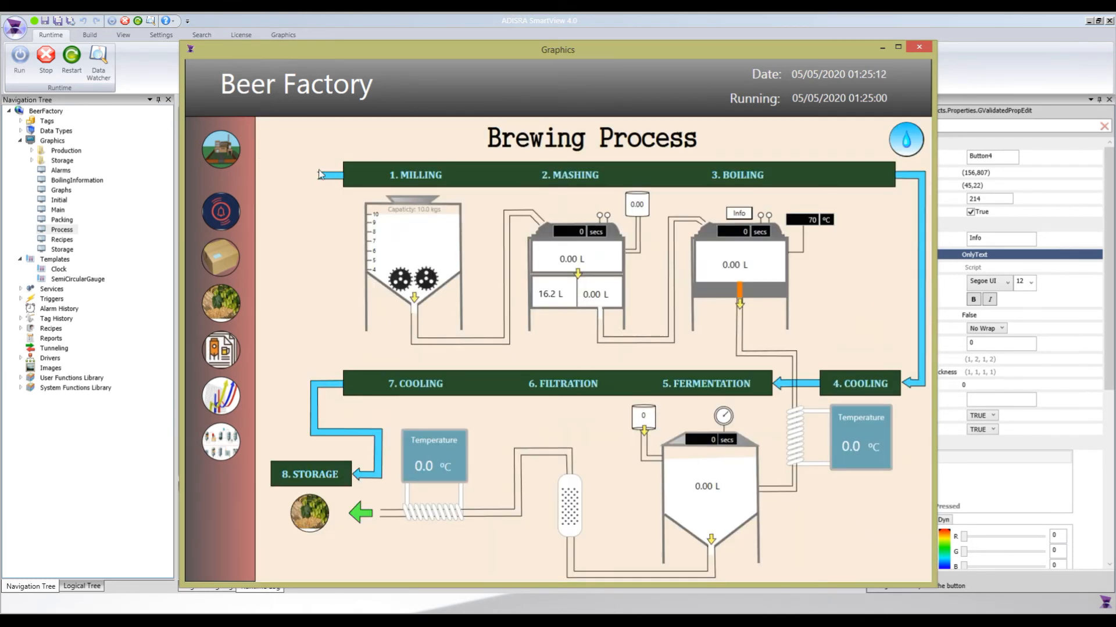
drag(250, 51, 291, 63)
Open the Data Watcher, and display the boiling gauges from the runtime's Info button, placing their window clear of the boiling tank.
click(100, 68)
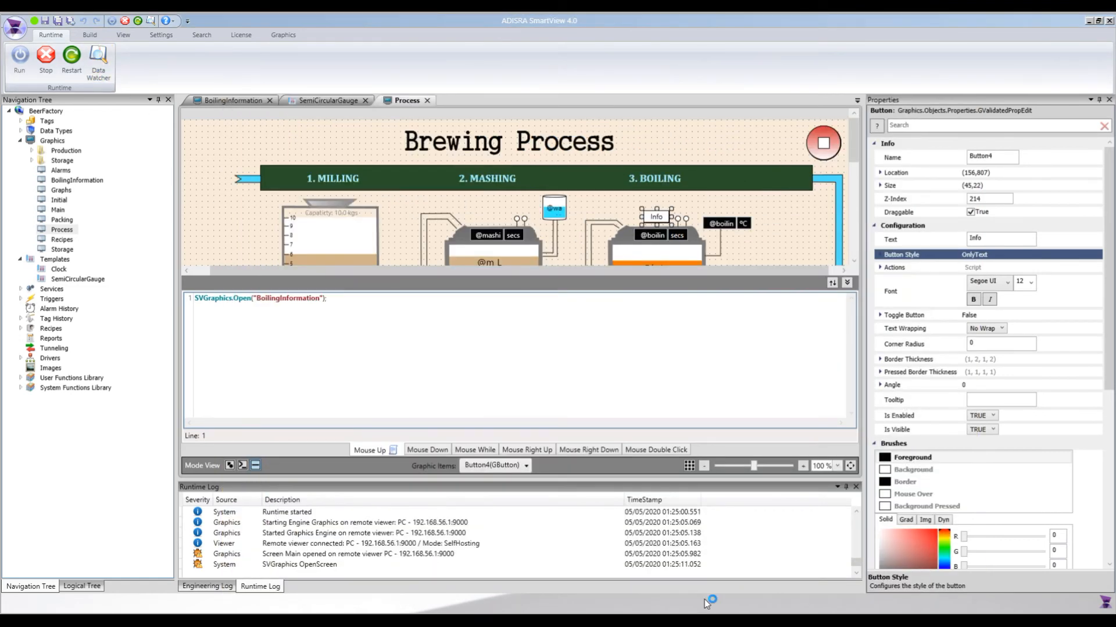
mouse_move(659, 621)
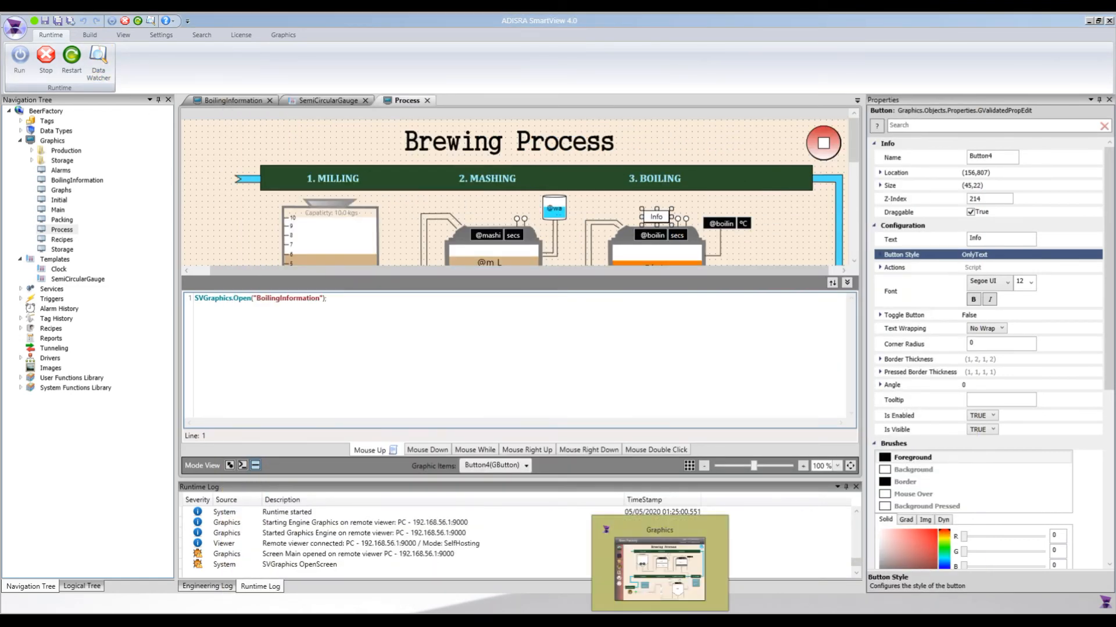
click(660, 566)
drag(703, 66, 586, 54)
click(650, 217)
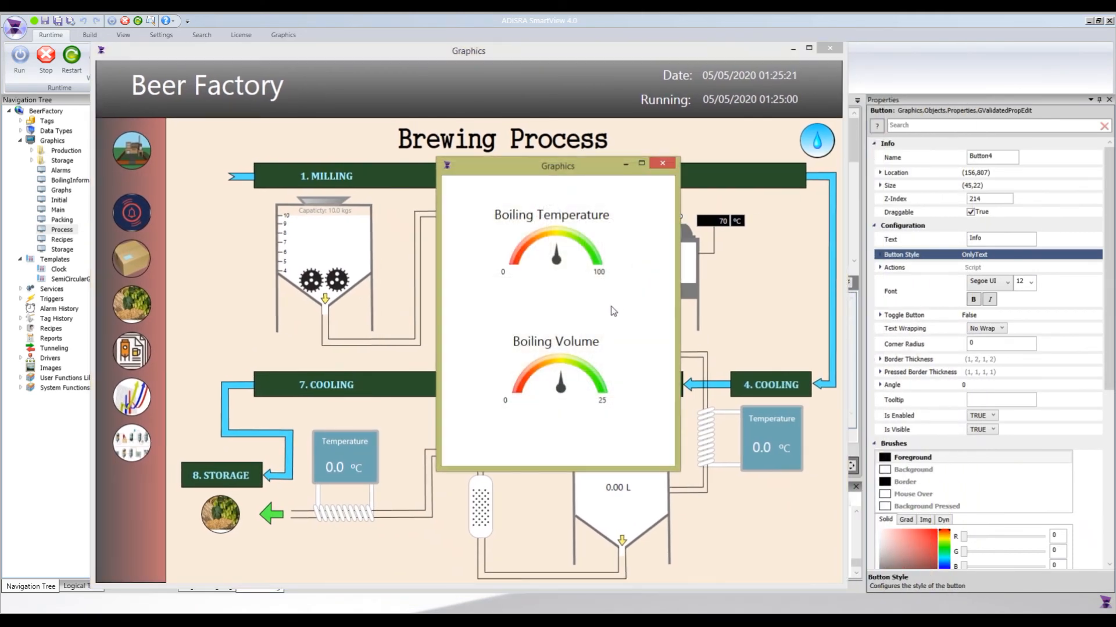
drag(537, 176, 425, 181)
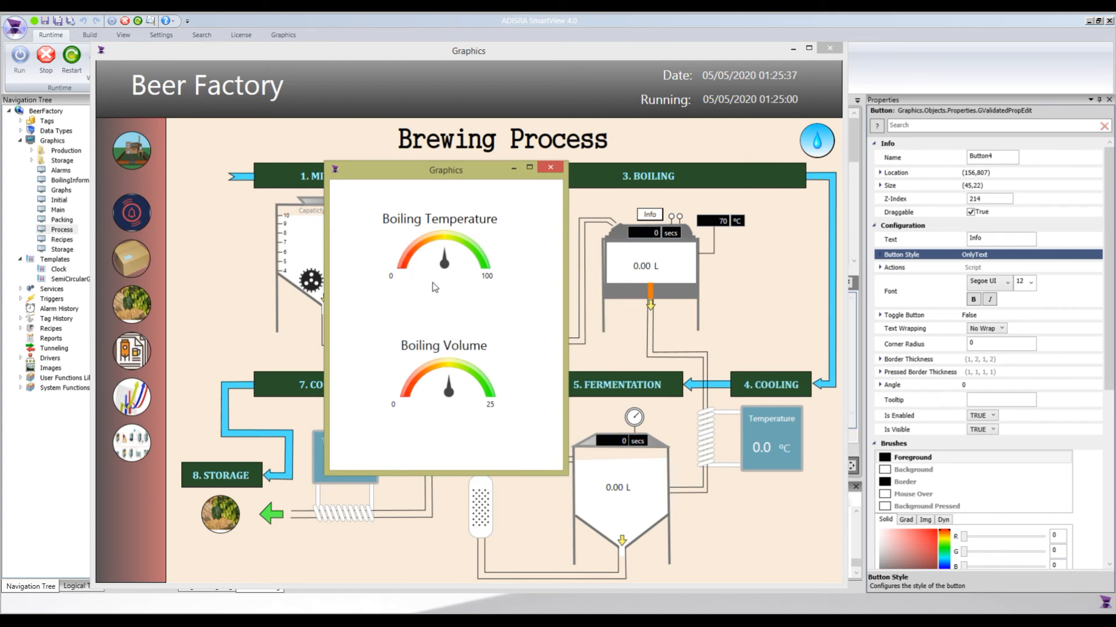
Move the Data Watcher beside the gauge window and add the tags boilingVolume and boilingTemperature to it.
click(696, 620)
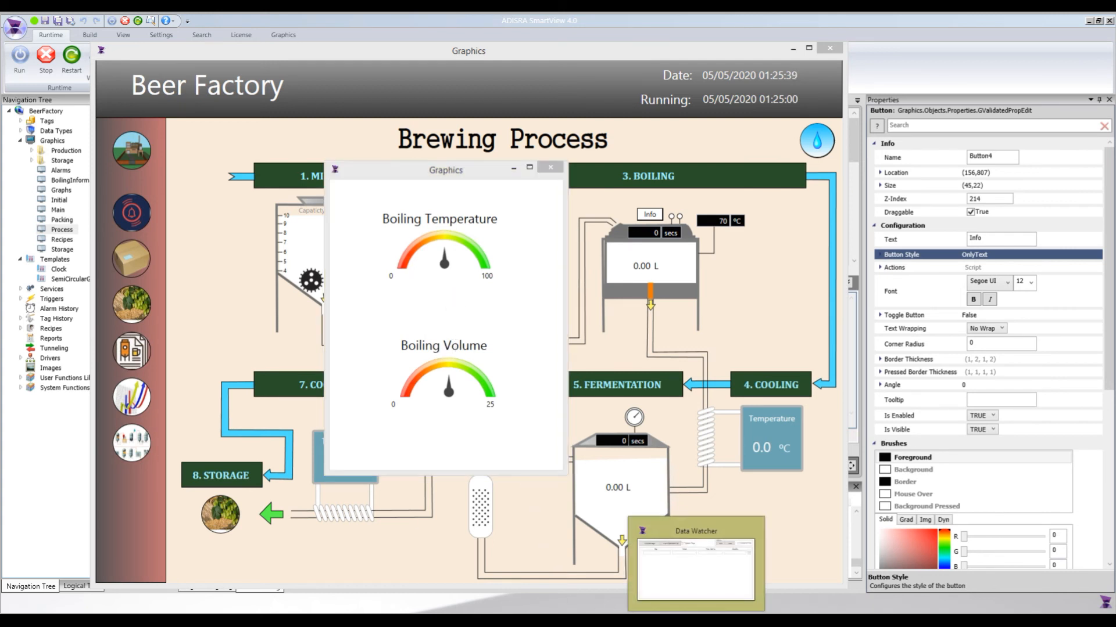
drag(484, 199, 832, 289)
click(689, 344)
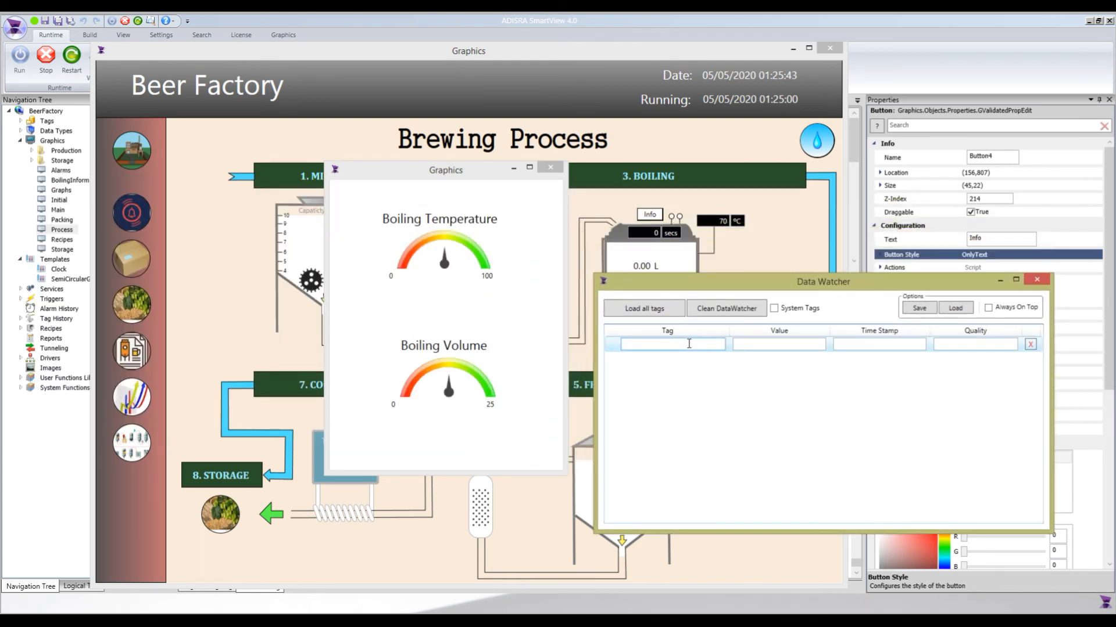
text(boil)
key(Down)
key(Down)
key(Down)
key(Return)
text(boil)
key(Down)
key(Down)
key(Down)
key(Return)
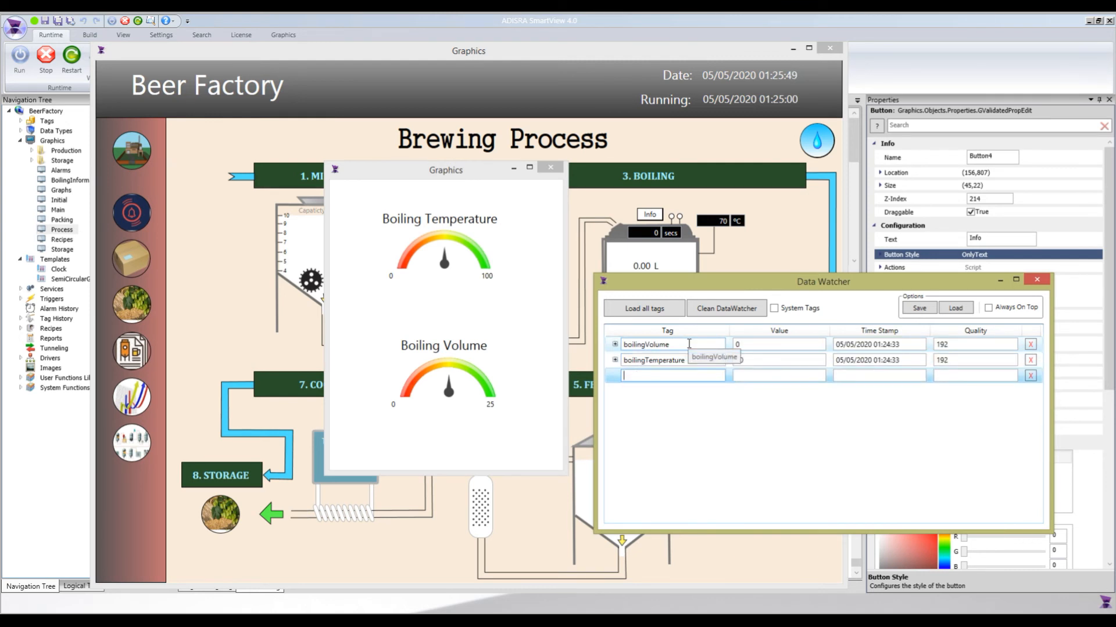
In the Data Watcher, set boilingTemperature to 80 and boilingVolume to 10, and bring the Brewing Process window to the front.
double_click(752, 361)
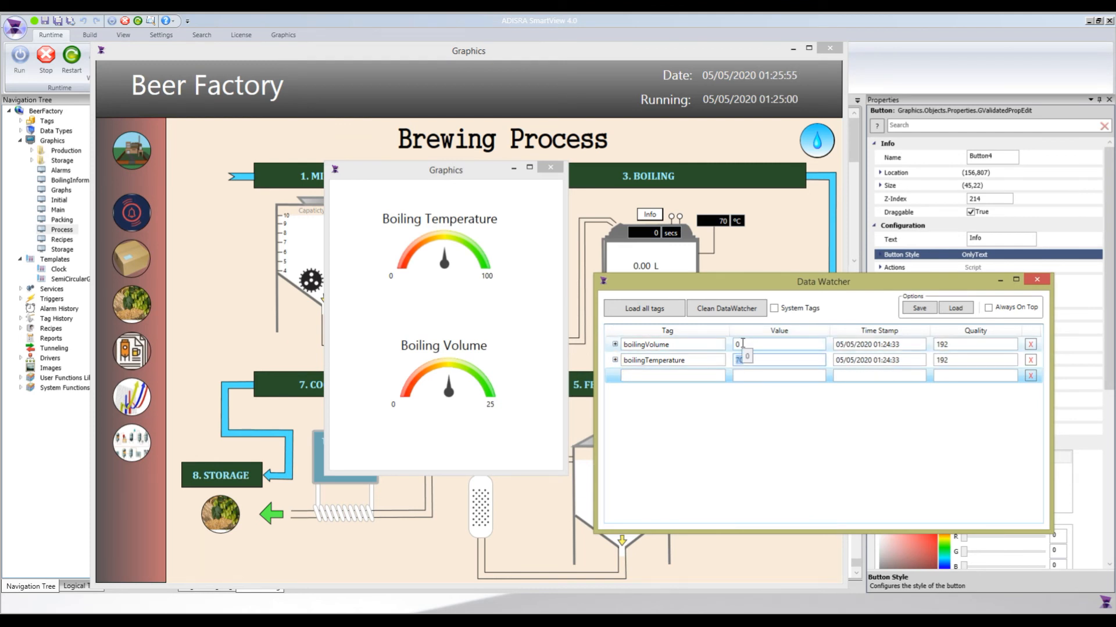
text(80)
key(Return)
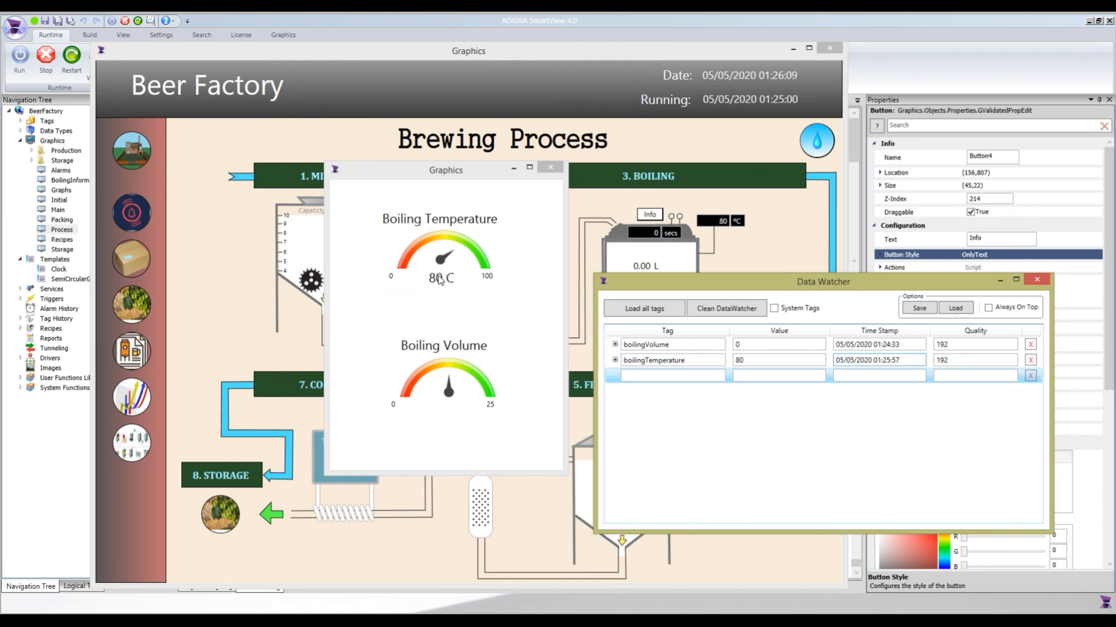
double_click(748, 344)
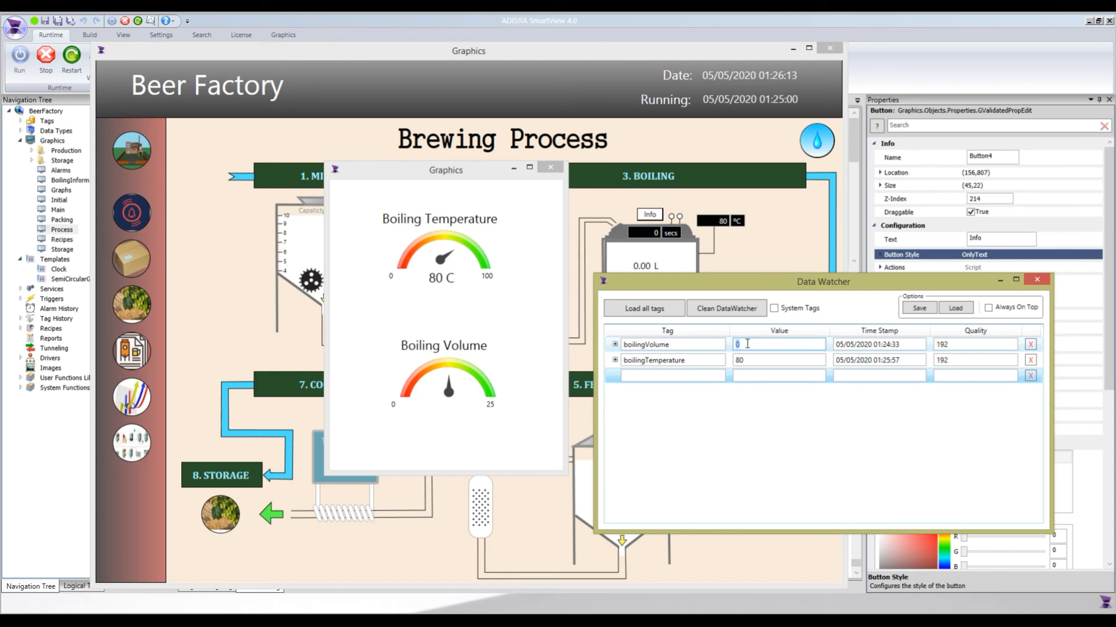
text(10)
key(Return)
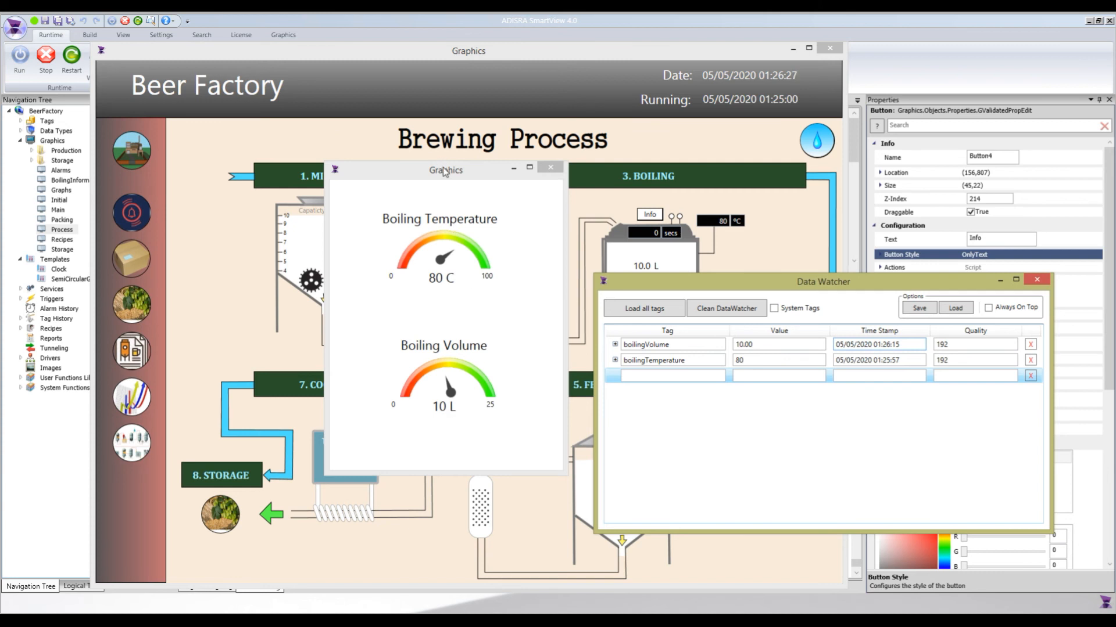
click(357, 152)
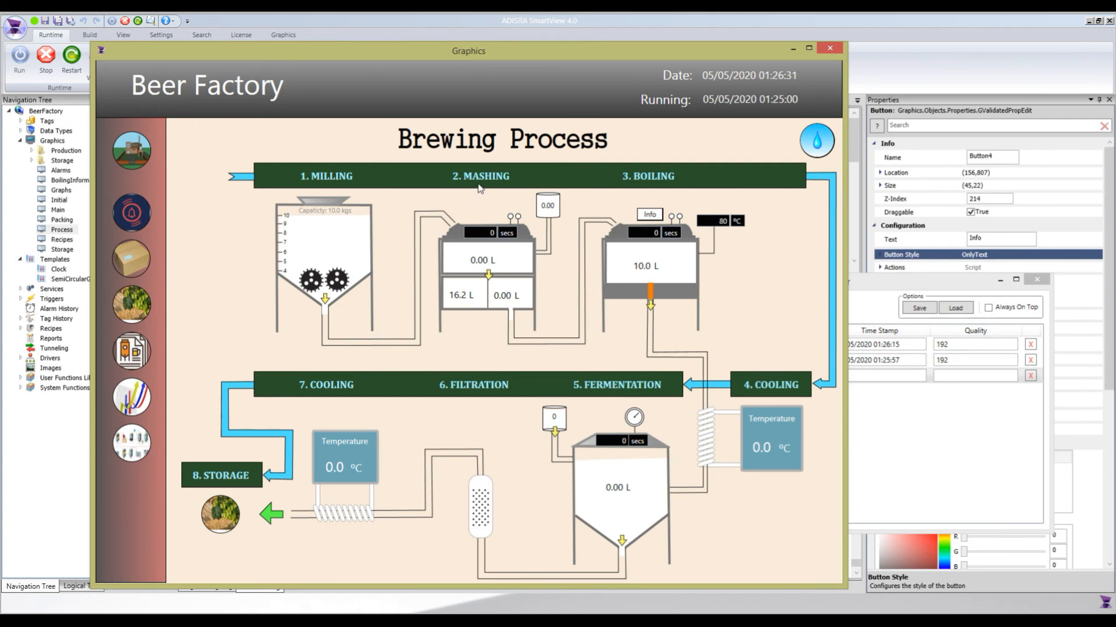